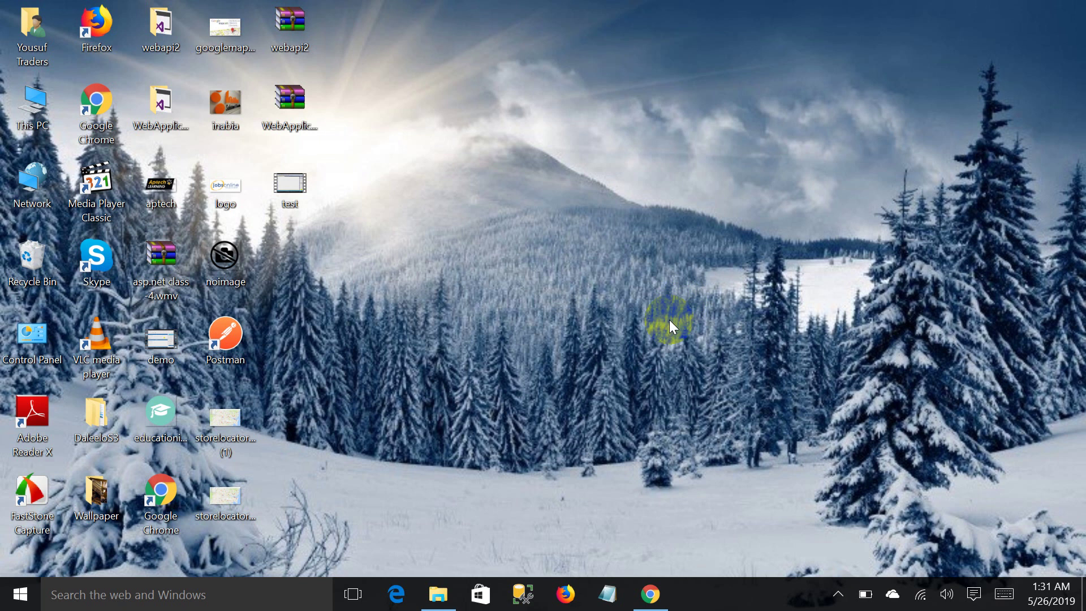
# Launch SQL Server Management Studio from its taskbar icon.
pyautogui.click(523, 594)
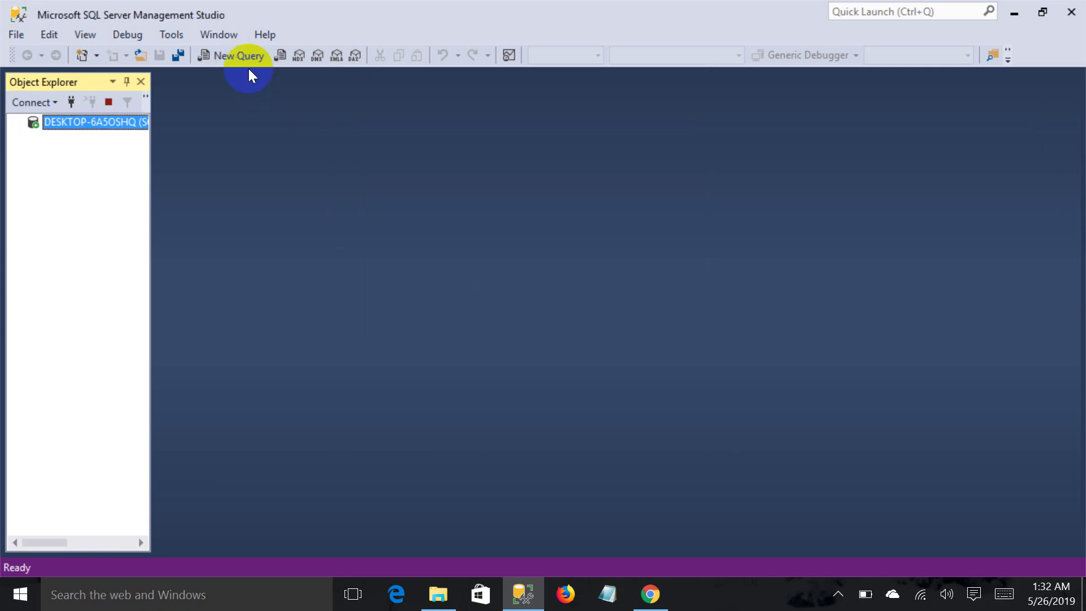
# Open a new blank query window connected to the local server.
pyautogui.click(239, 55)
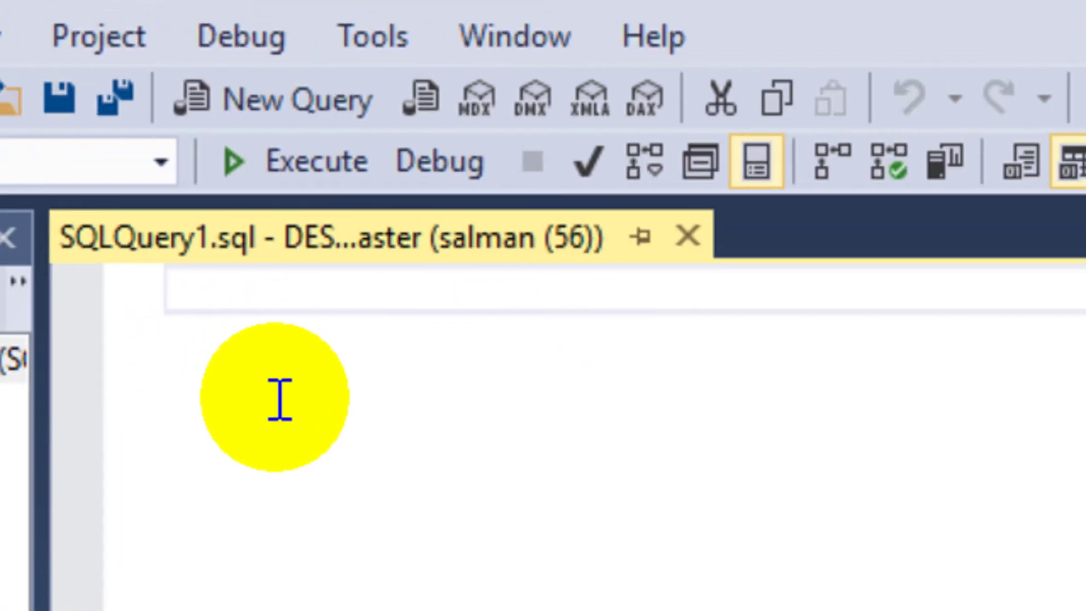
pyautogui.write('create')
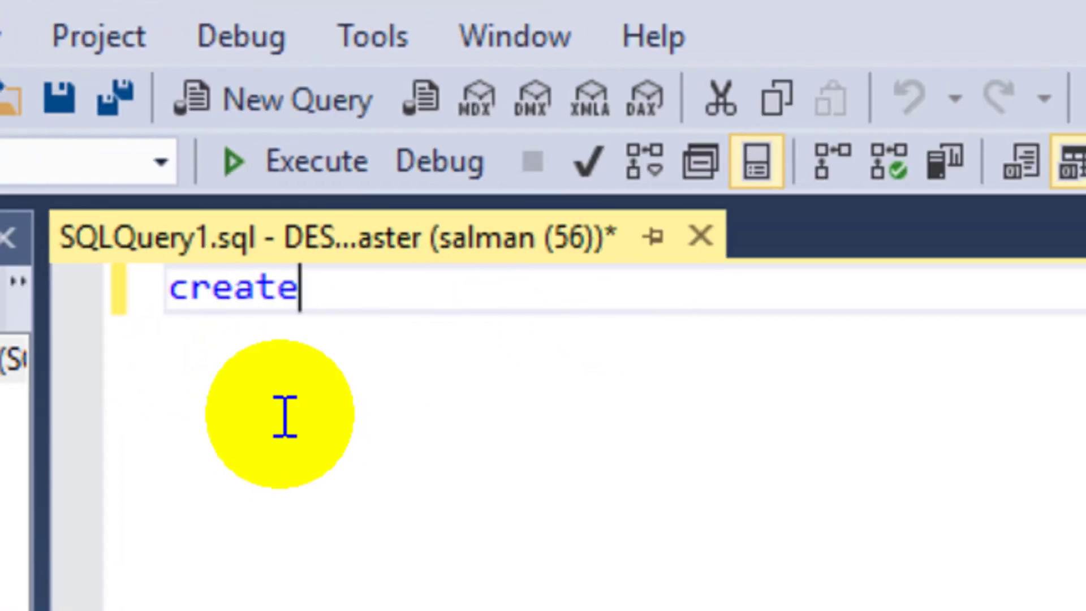
pyautogui.write(' databas')
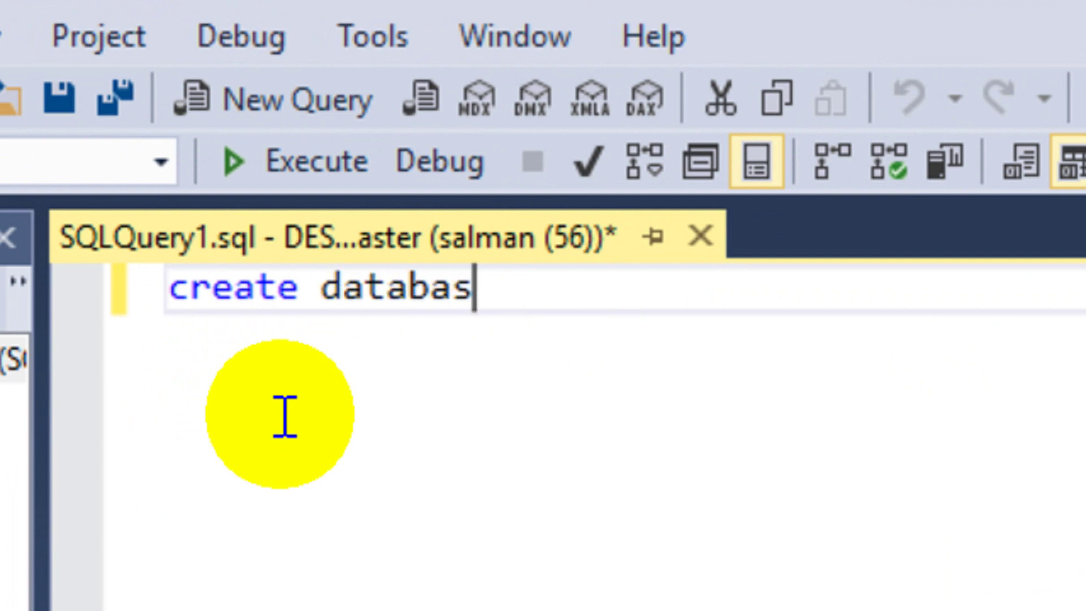
pyautogui.write('e ')
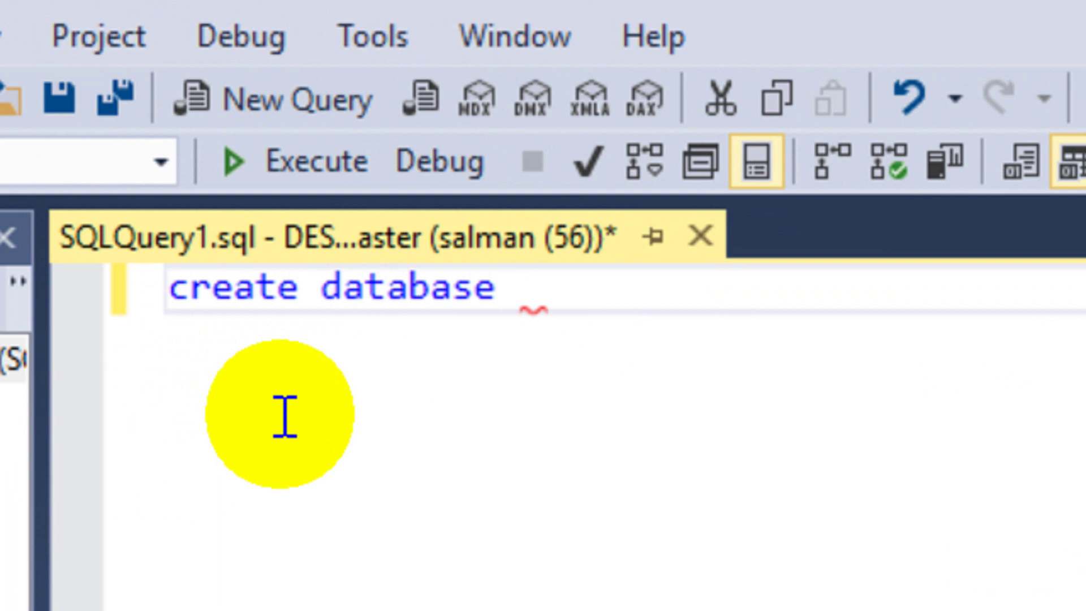
pyautogui.write('Ecomme')
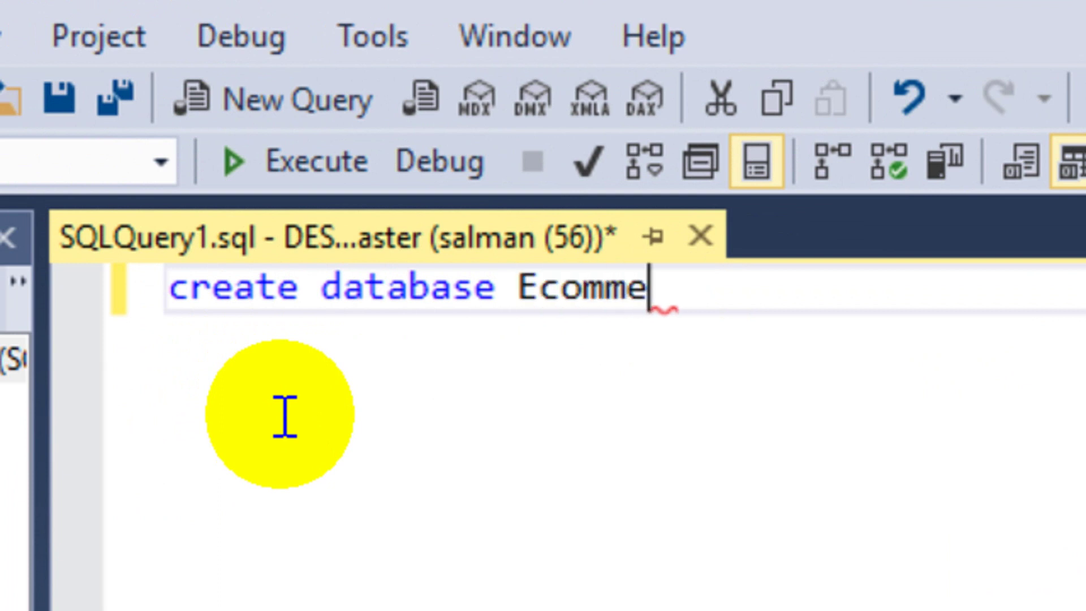
pyautogui.write('c')
# Run 'create database Ecommerce' and confirm it completes successfully.
pyautogui.press('BackSpace')
pyautogui.write('rce')
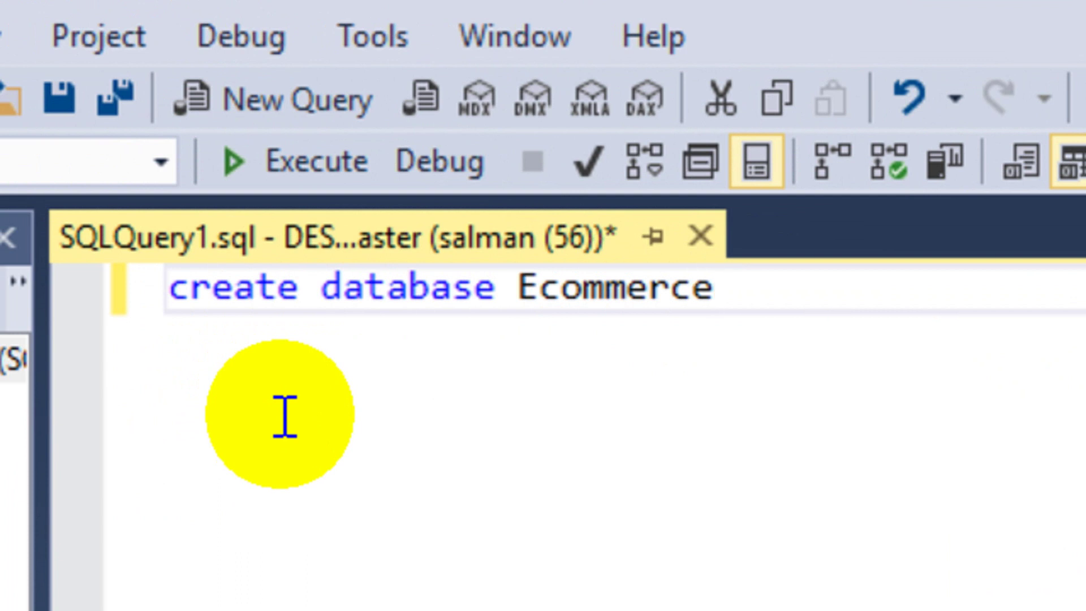
pyautogui.hotkey('shift', 'Home')
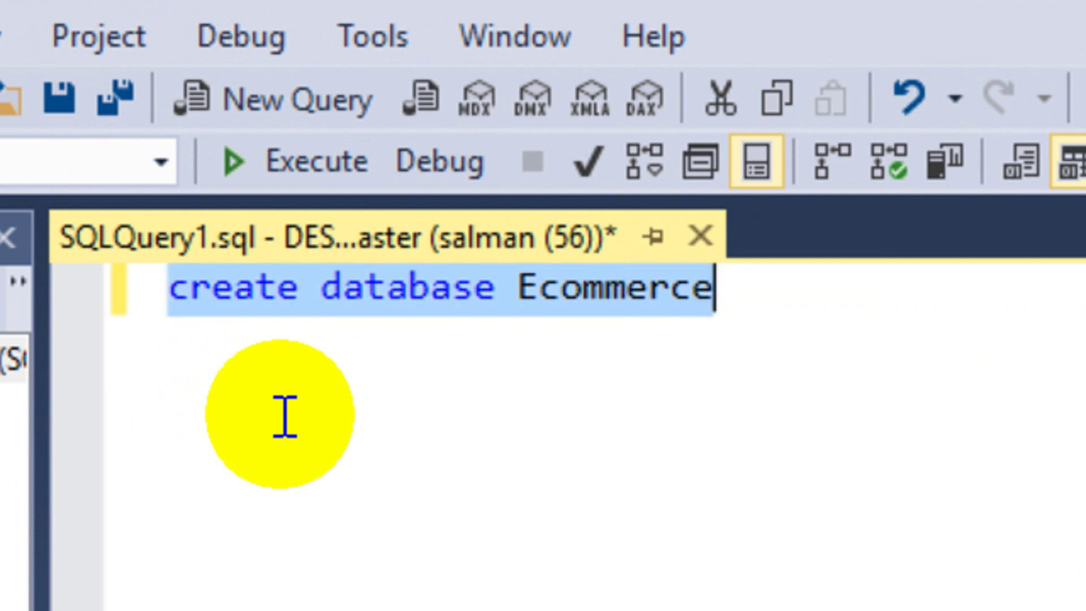
pyautogui.click(293, 161)
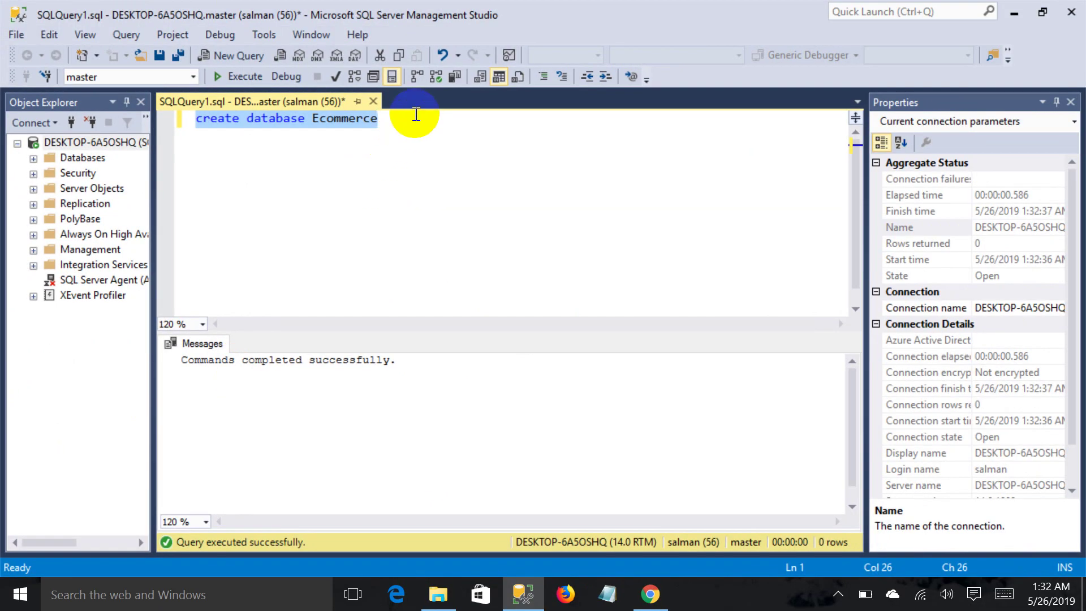
pyautogui.click(413, 124)
# Run 'use Ecommerce' to make Ecommerce the active database.
pyautogui.press('Return')
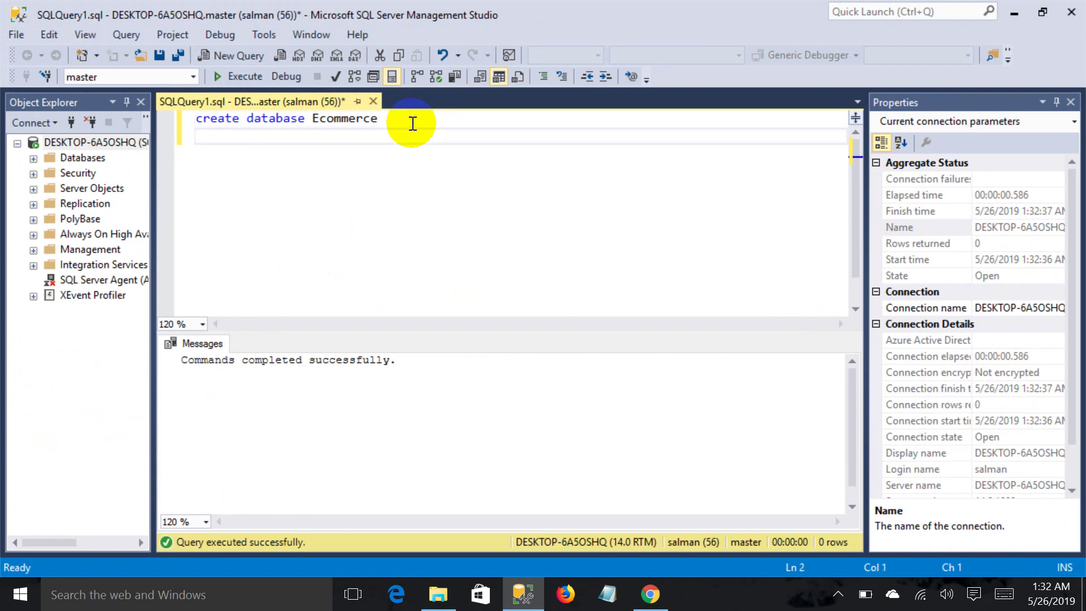
pyautogui.write('use')
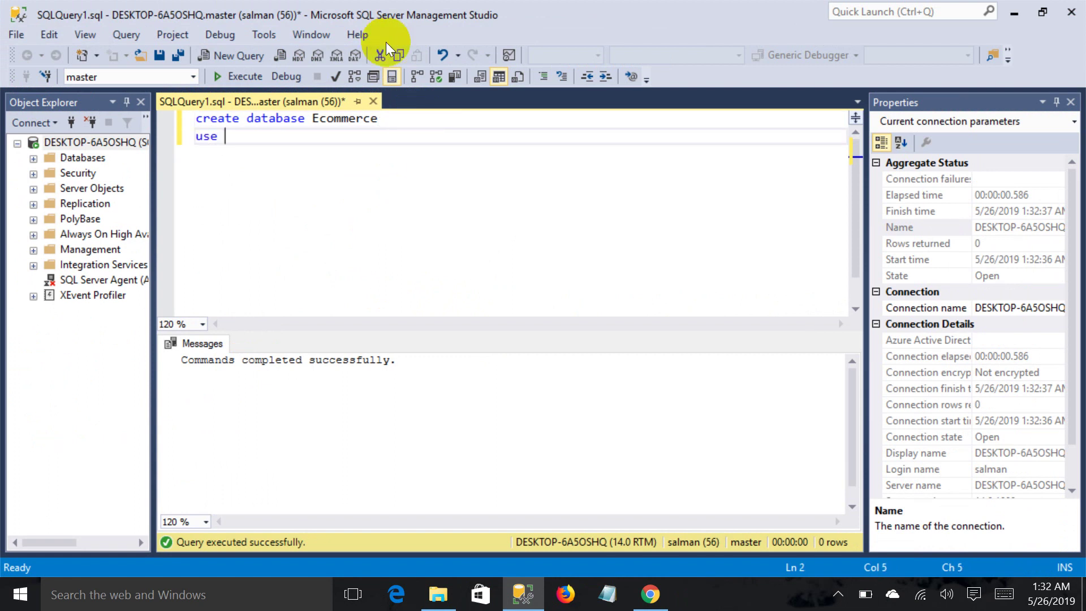
pyautogui.doubleClick(331, 119)
pyautogui.hotkey('ctrl', 'c')
pyautogui.click(288, 138)
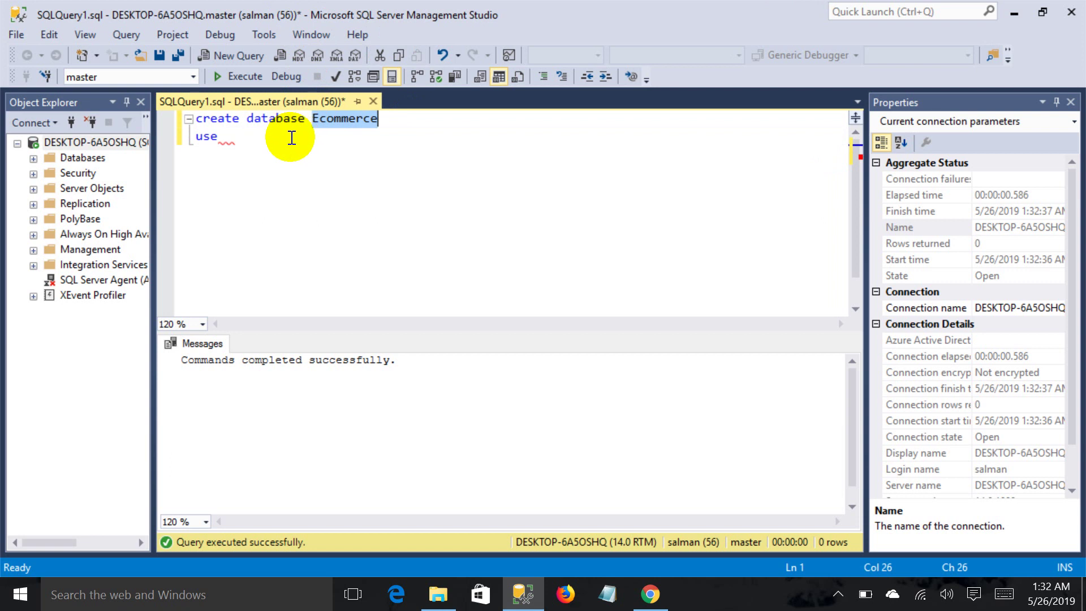
pyautogui.hotkey('ctrl', 'v')
pyautogui.hotkey('shift', 'Home')
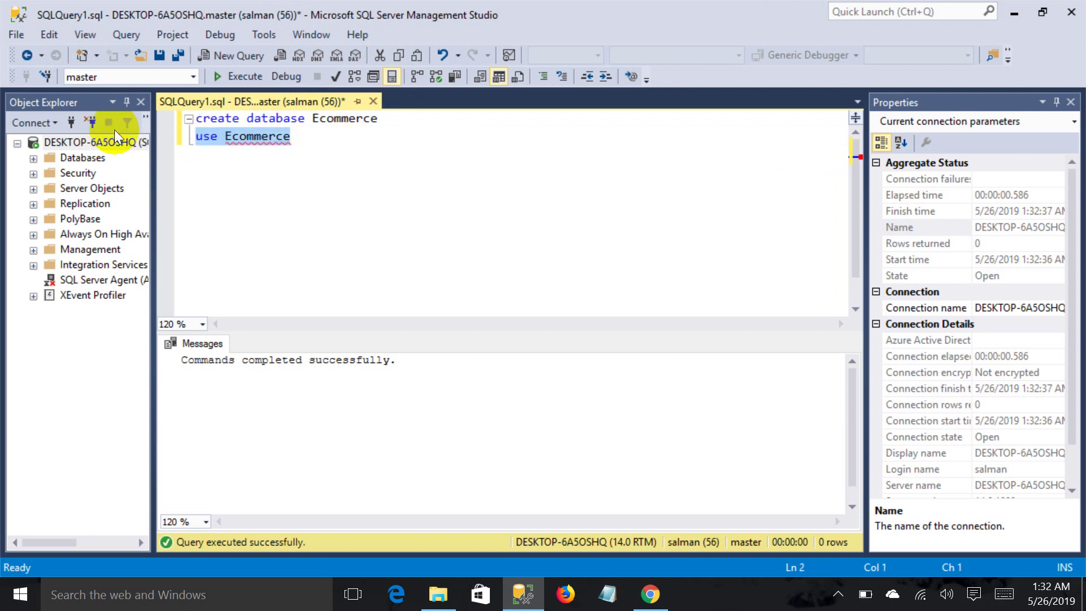
pyautogui.press('F5')
# Delete the create database and use Ecommerce lines from the editor.
pyautogui.moveTo(378, 119); pyautogui.dragTo(196, 119)
pyautogui.press('Delete')
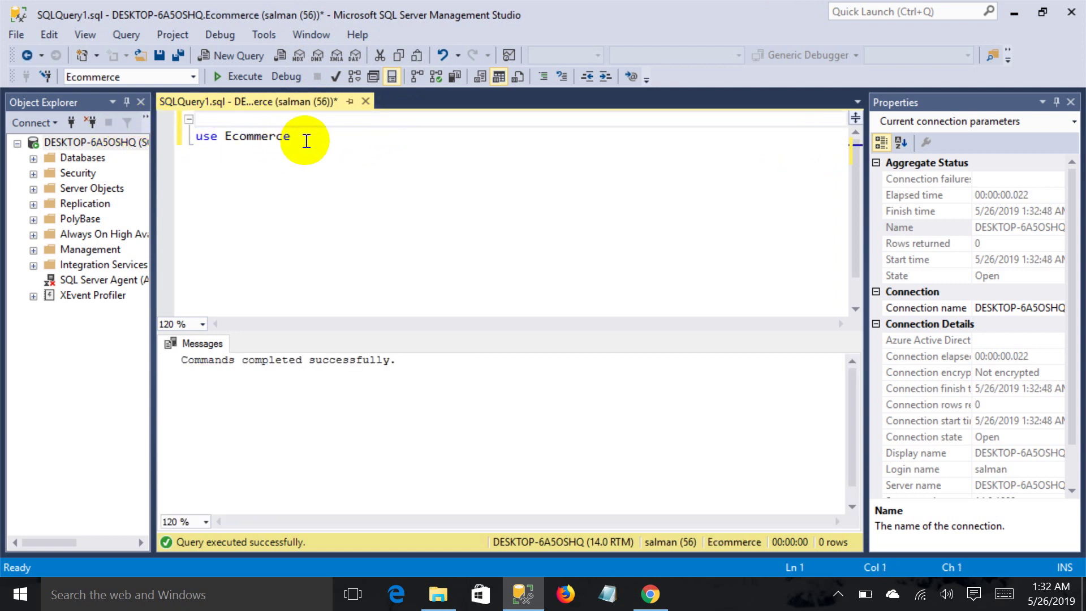
pyautogui.moveTo(306, 137); pyautogui.dragTo(183, 137)
pyautogui.press('Delete')
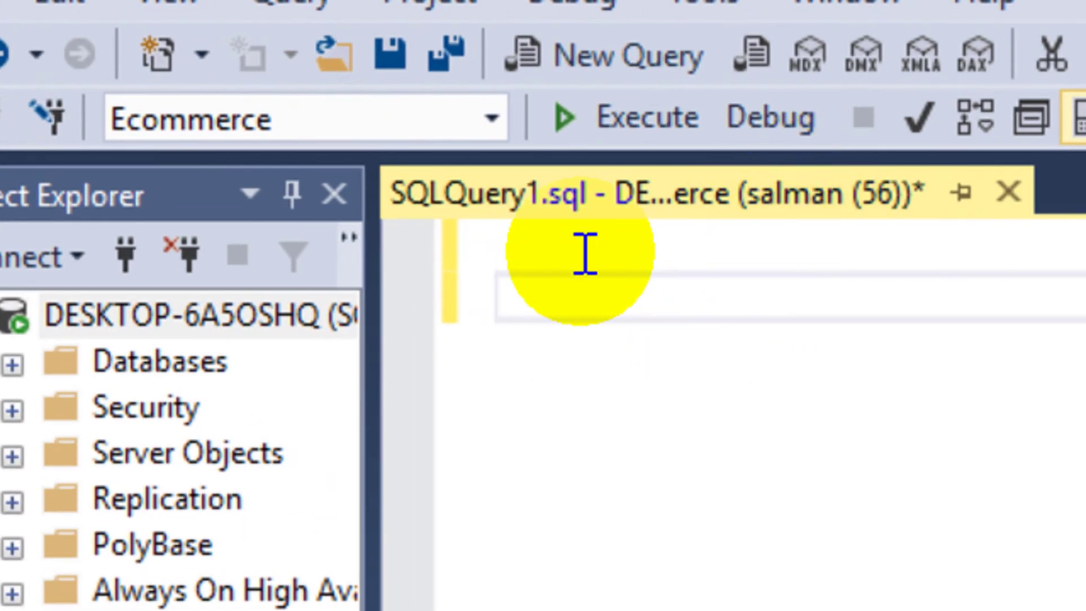
pyautogui.write('create table')
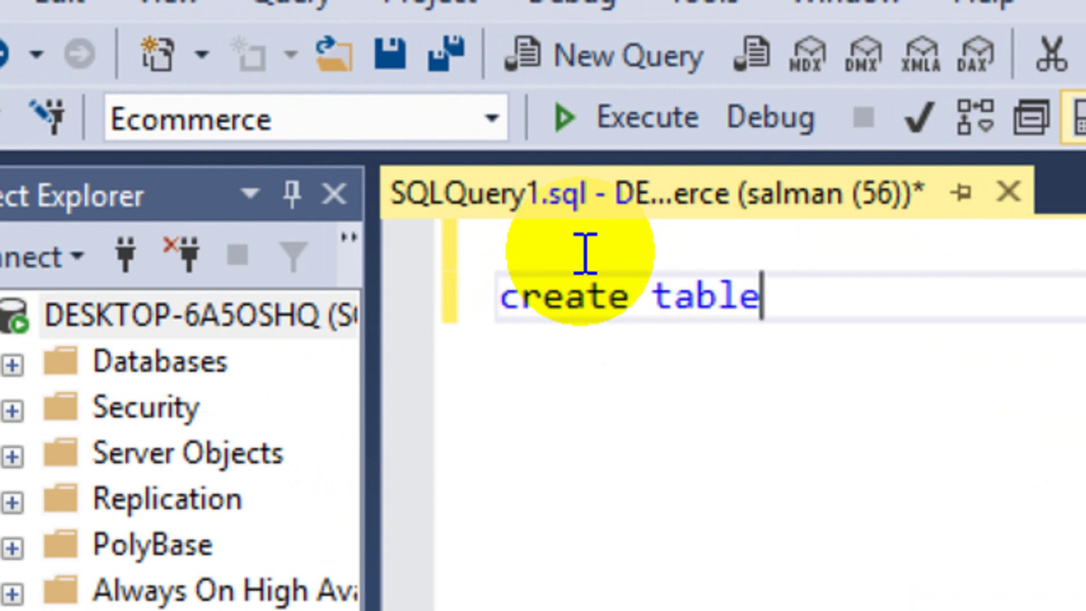
pyautogui.write(' tbl_A')
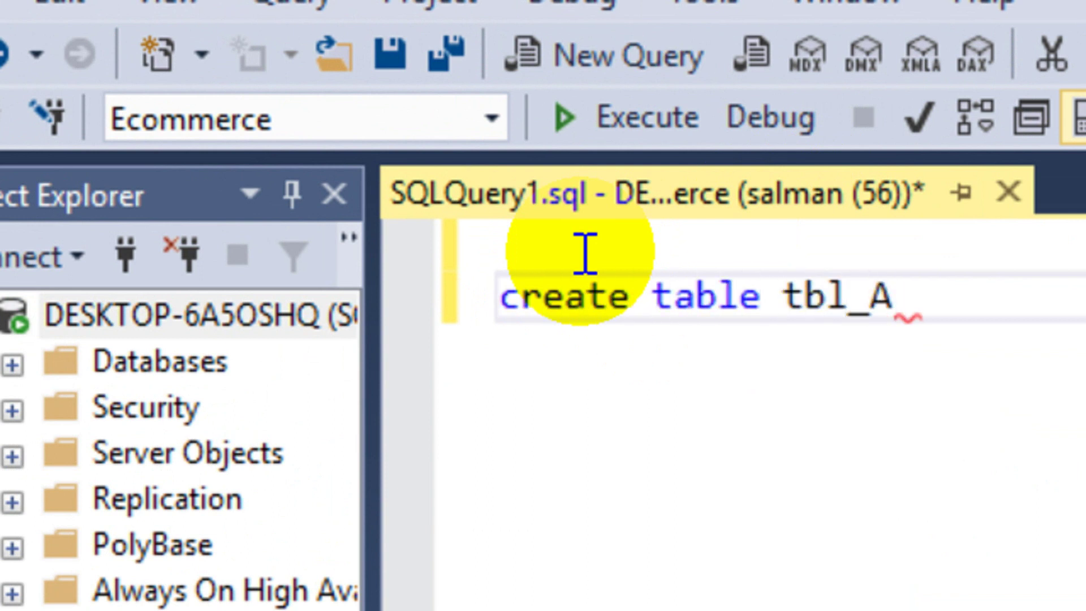
pyautogui.write('dmin')
# Start the tbl_Admin column list with an int identity id column.
pyautogui.press('Return')
pyautogui.write('()')
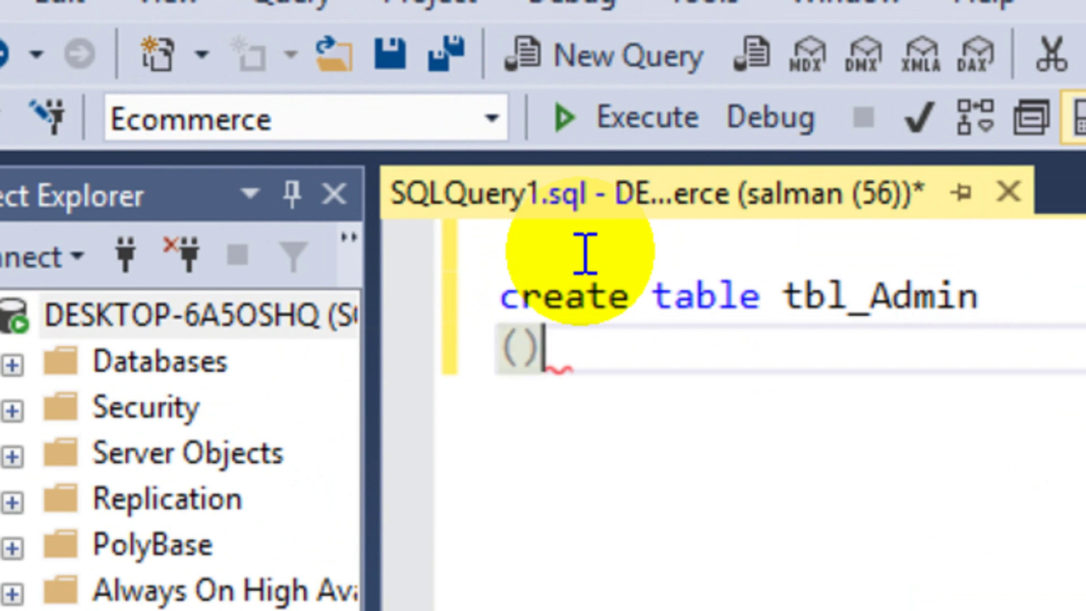
pyautogui.press('Left')
pyautogui.press('Return')
pyautogui.press('Return')
pyautogui.press('Up')
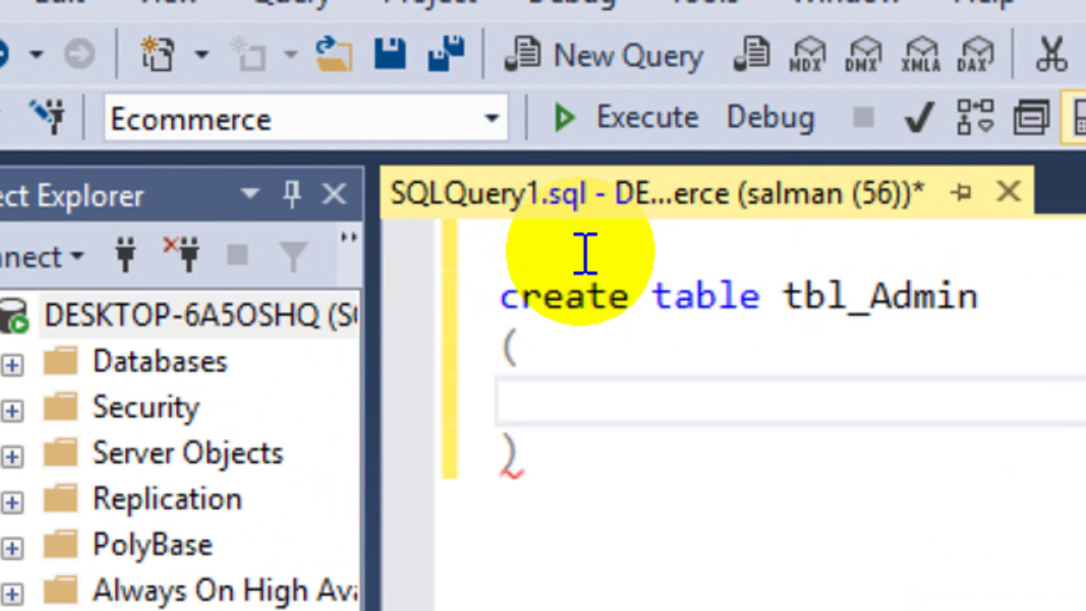
pyautogui.write('ad_id')
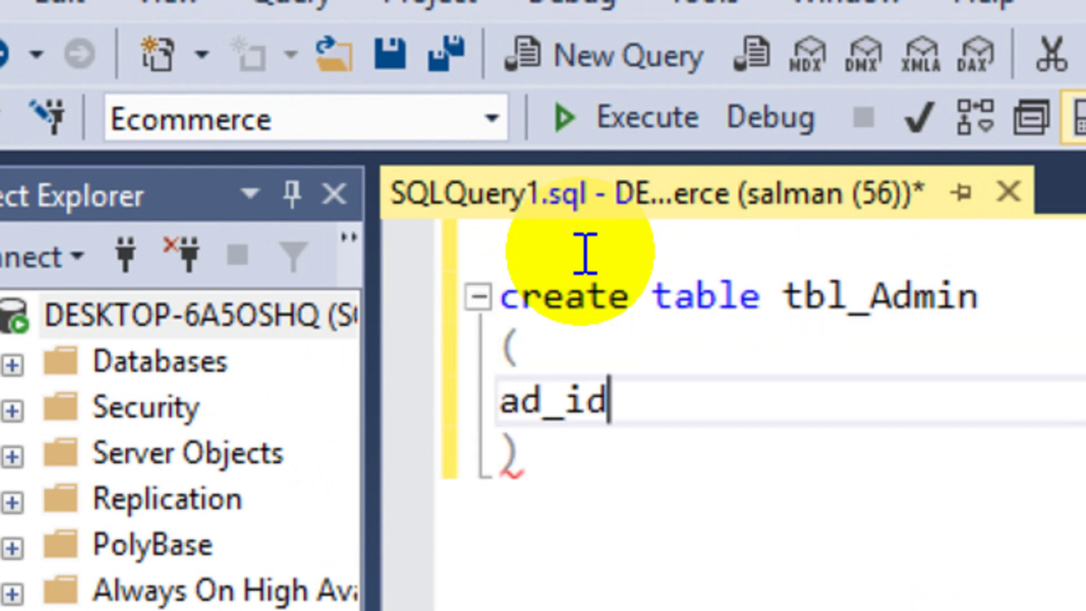
pyautogui.write(' int ident')
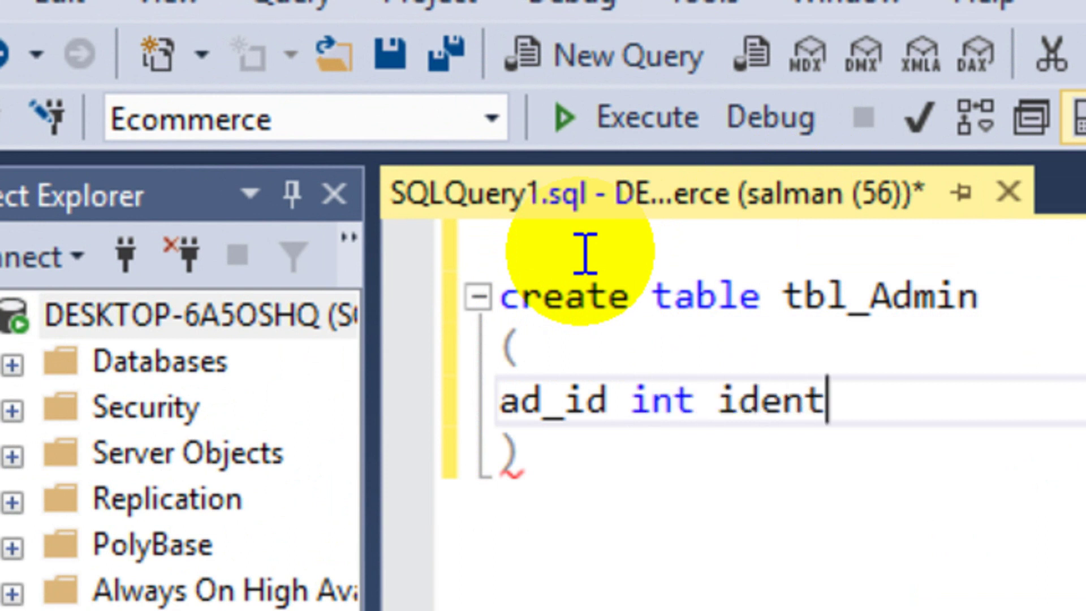
pyautogui.write('t')
pyautogui.press('BackSpace')
pyautogui.write('ity pr')
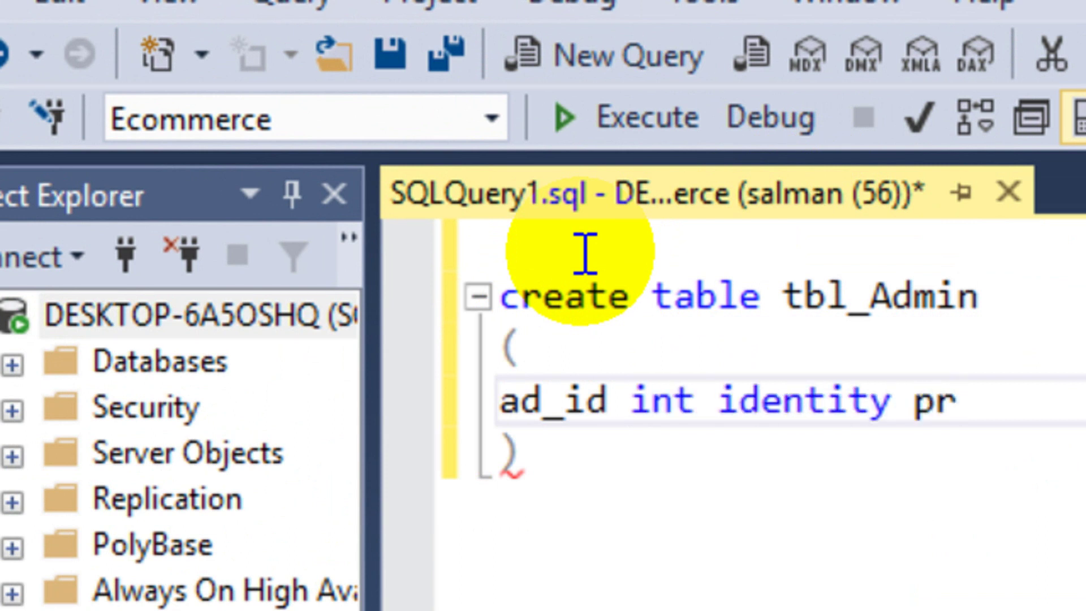
pyautogui.write('imary ')
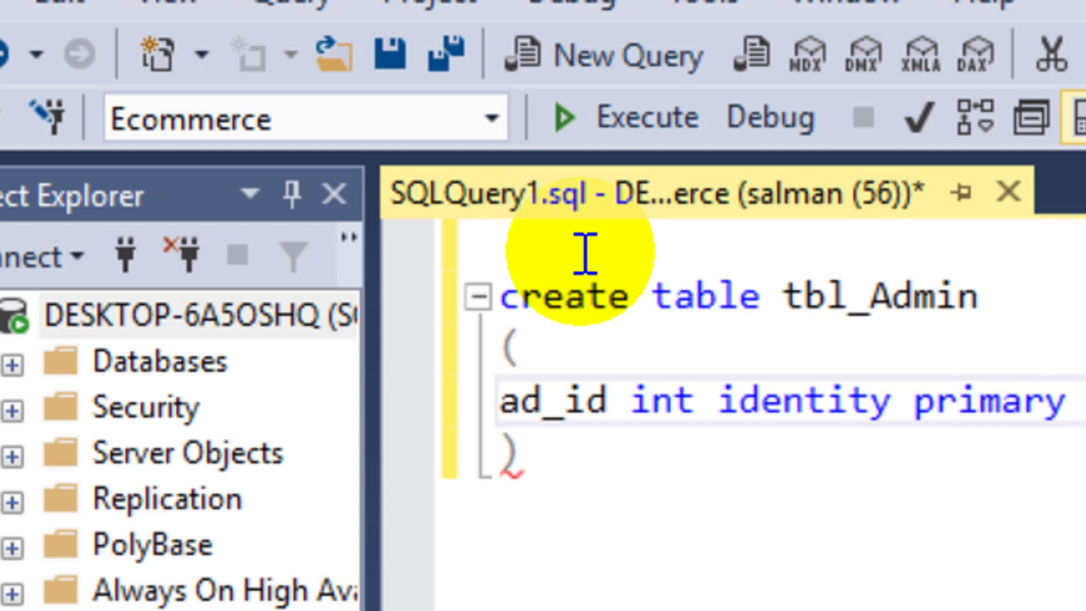
pyautogui.write('key')
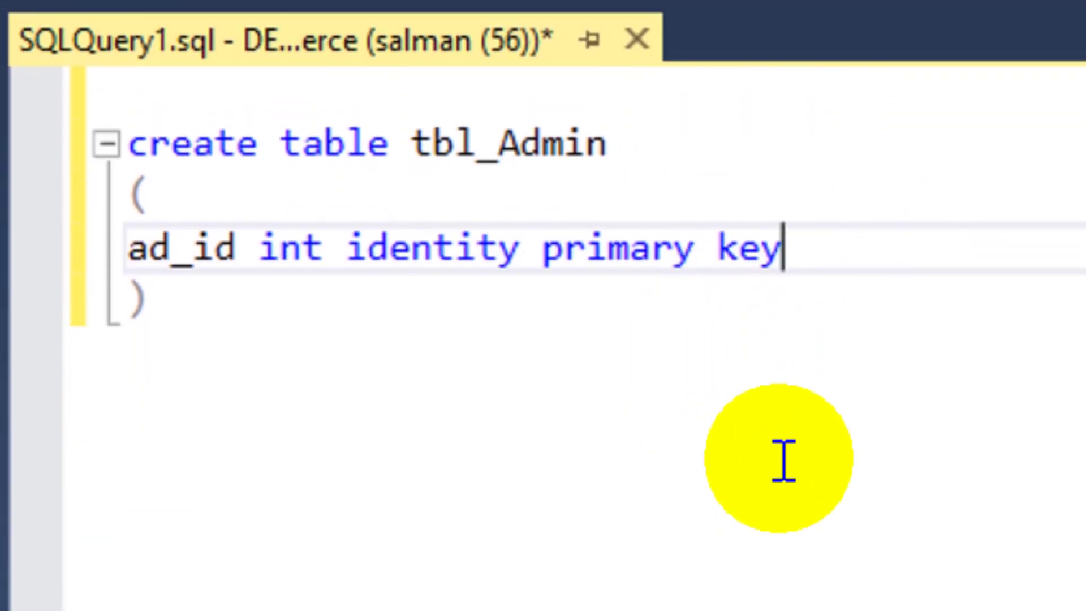
pyautogui.write(',')
pyautogui.press('Return')
pyautogui.write('ad_')
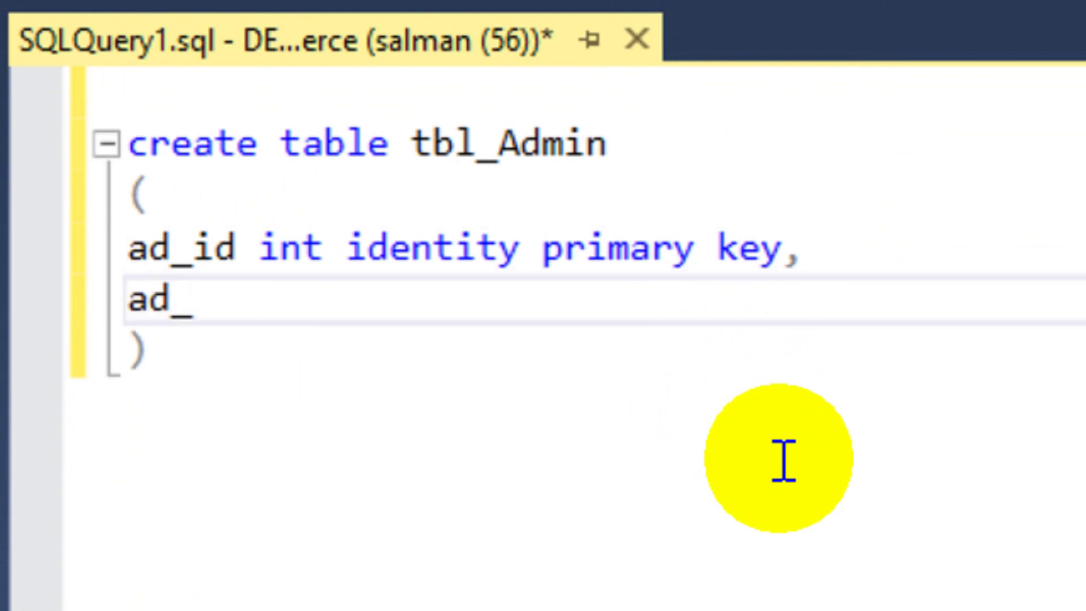
pyautogui.write('username nvarc')
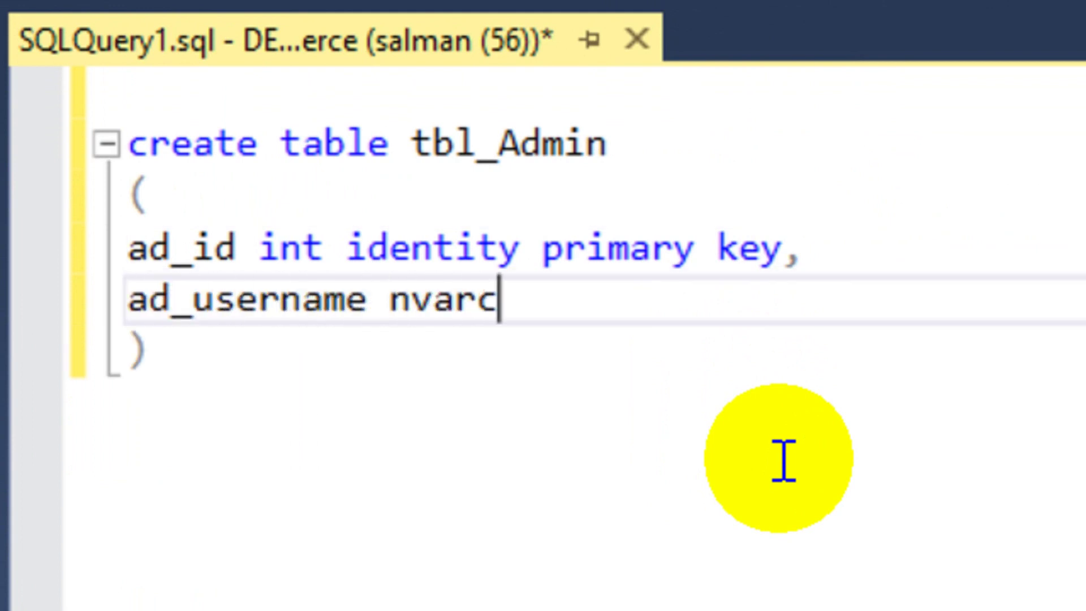
pyautogui.write('har(')
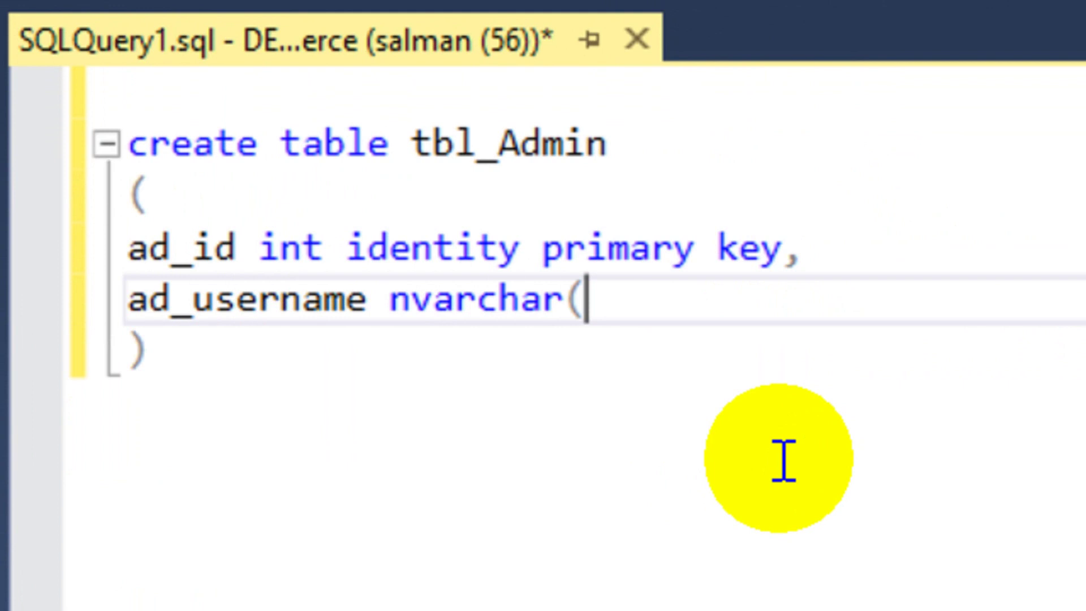
pyautogui.write('50) not n')
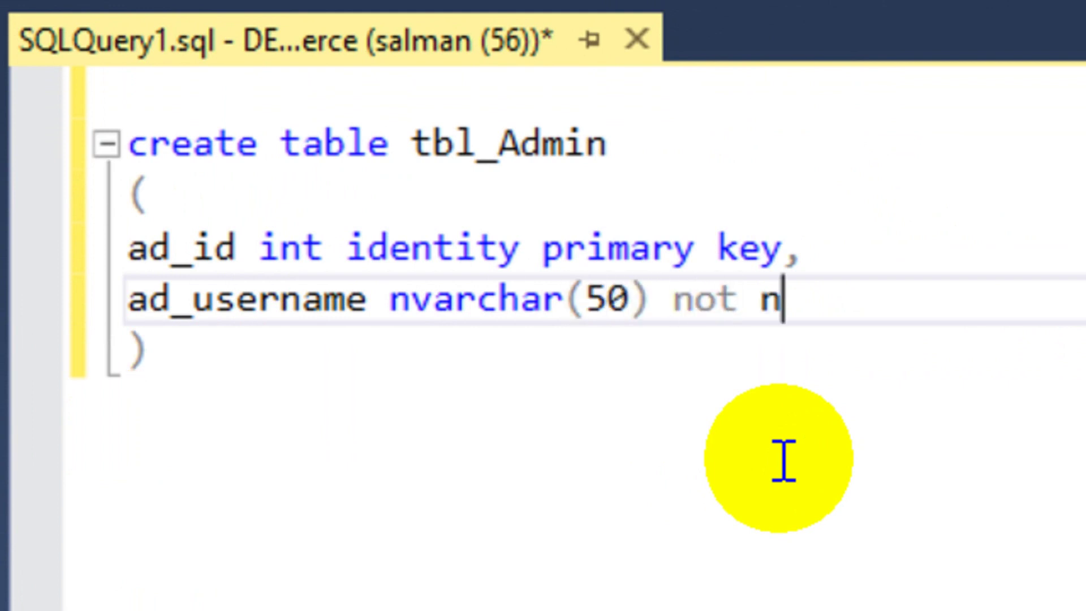
pyautogui.write('ull,')
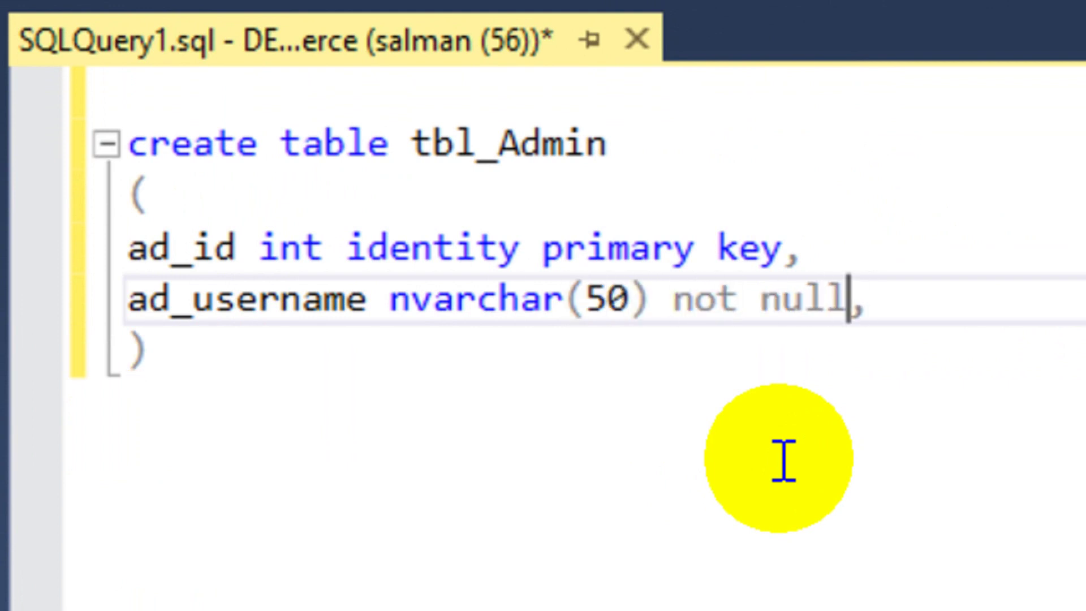
pyautogui.write(' unqi')
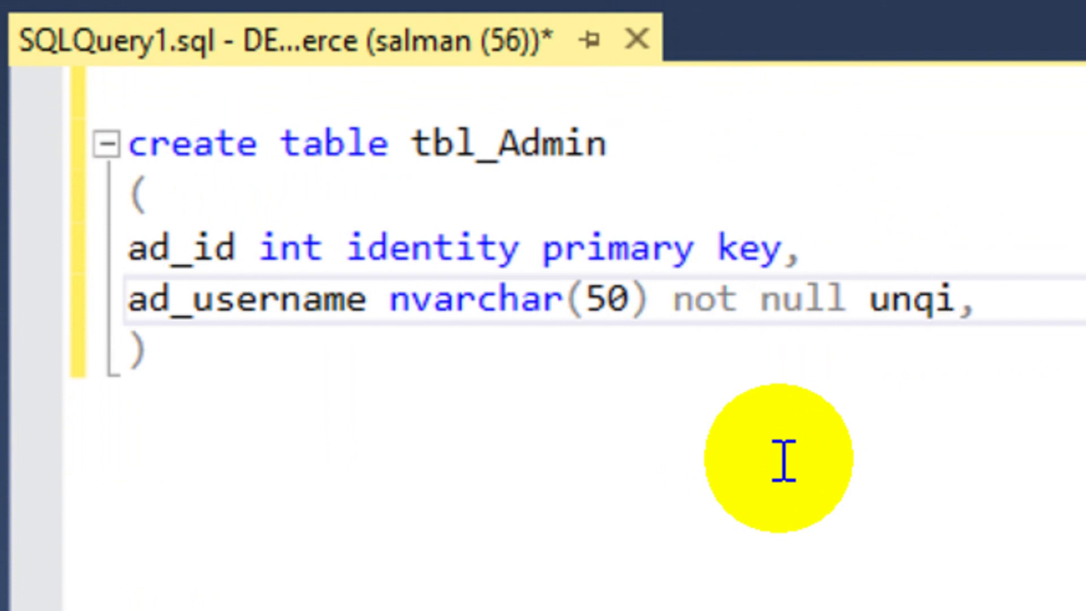
# Add unique ad_username, required ad_password and datetime ad_createdon columns.
pyautogui.press('BackSpace')
pyautogui.press('BackSpace')
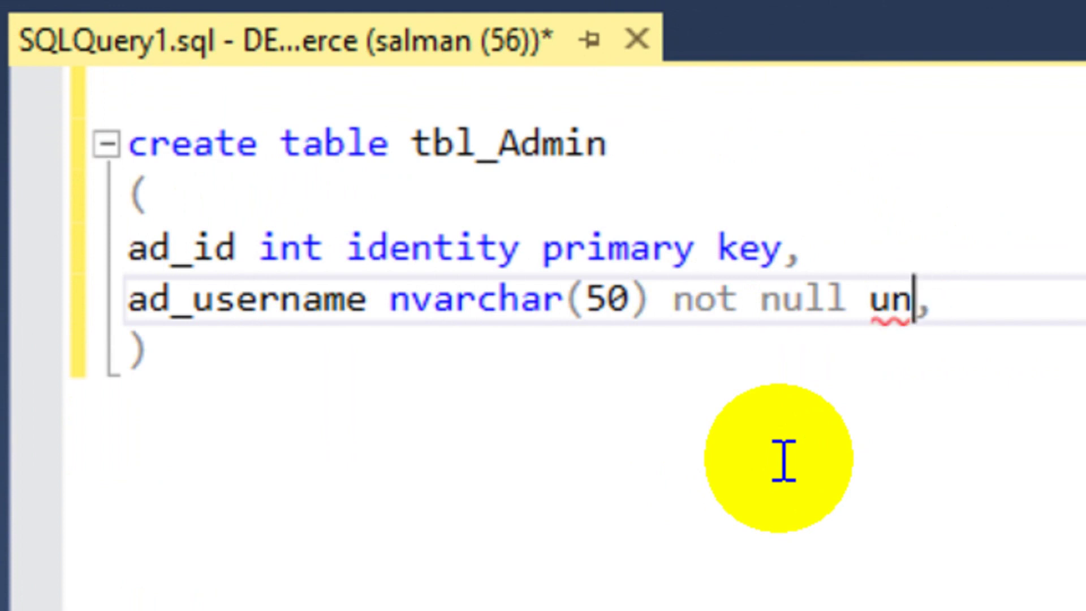
pyautogui.write('ique')
pyautogui.press('End')
pyautogui.press('Return')
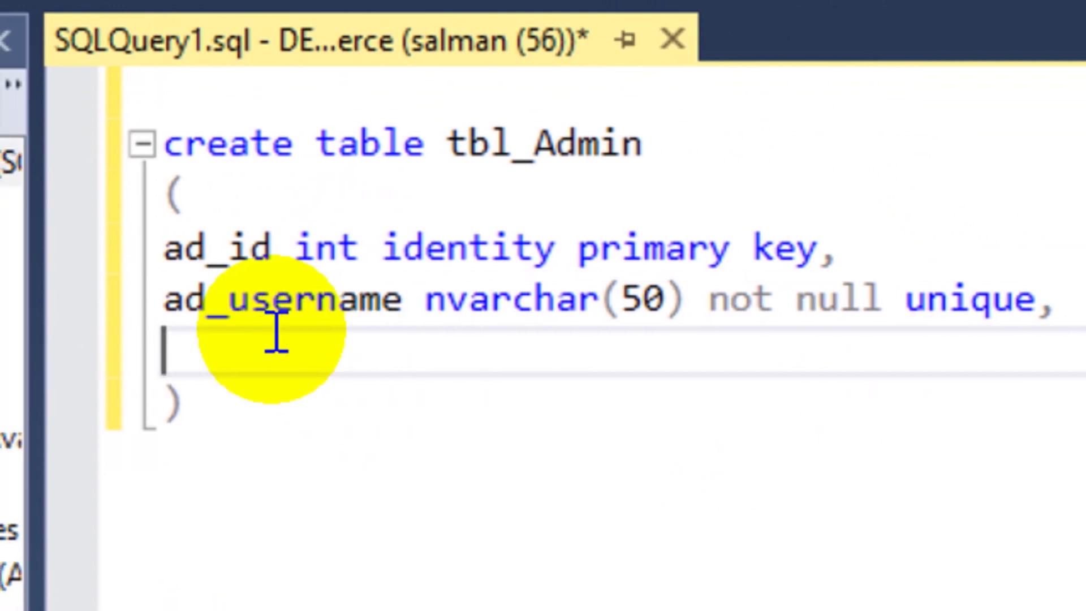
pyautogui.write('ad_pas')
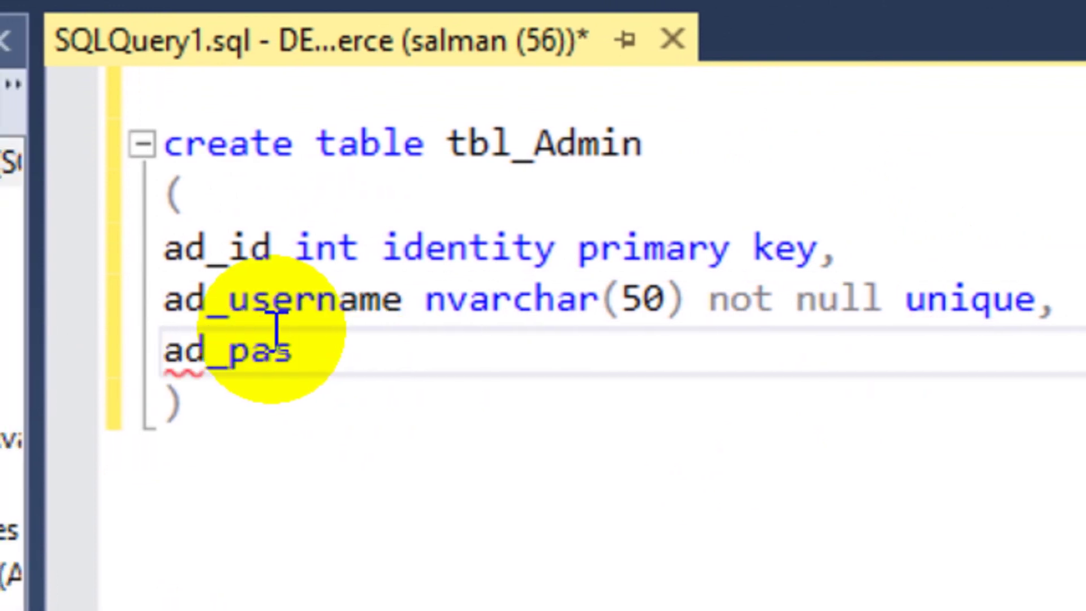
pyautogui.write('sword n')
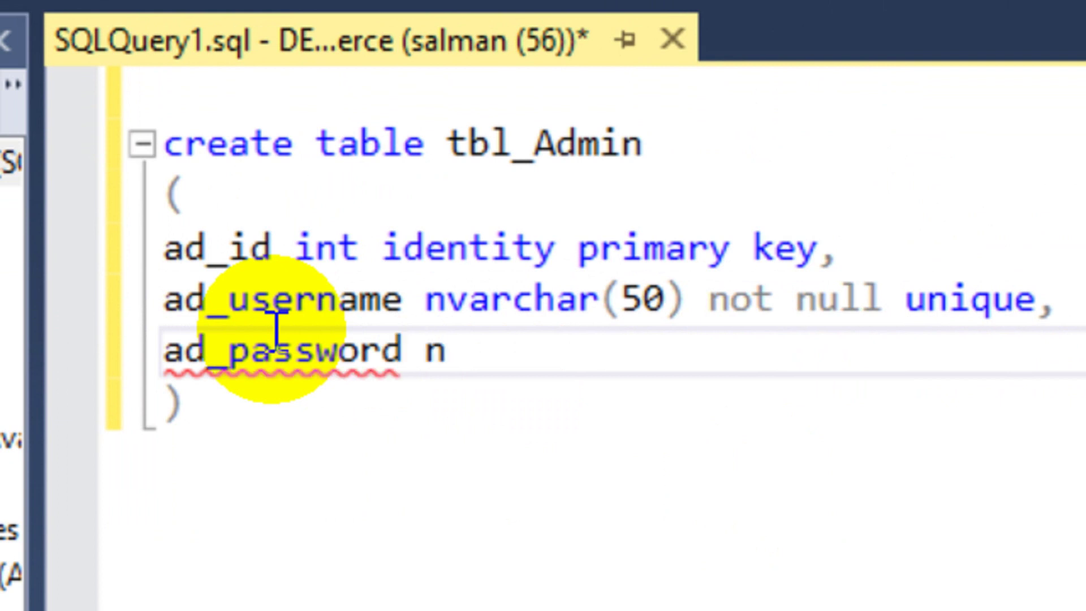
pyautogui.write('varchar(5')
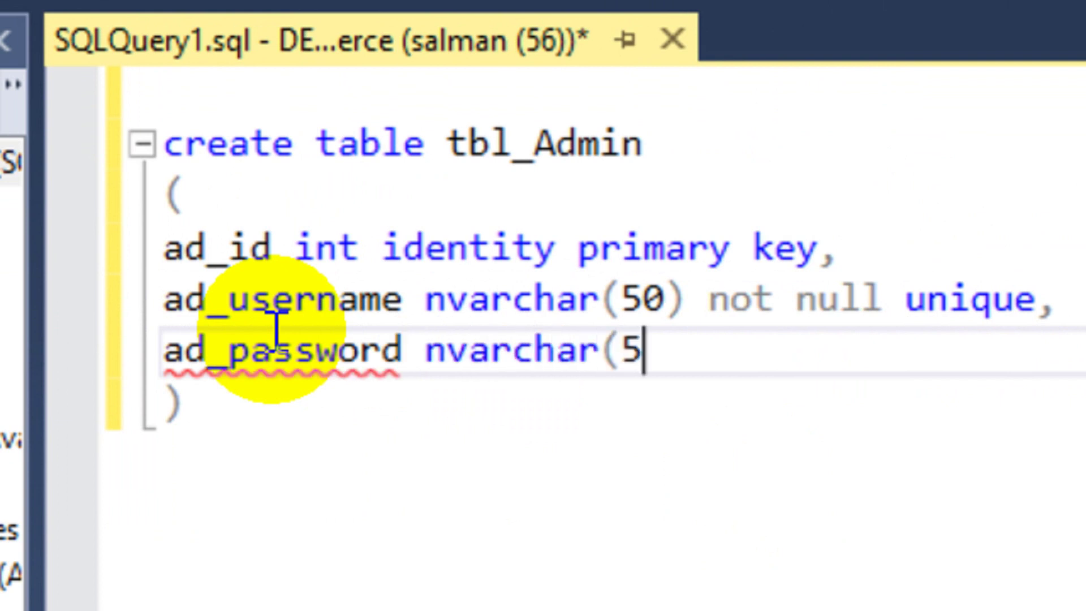
pyautogui.write('0) not ')
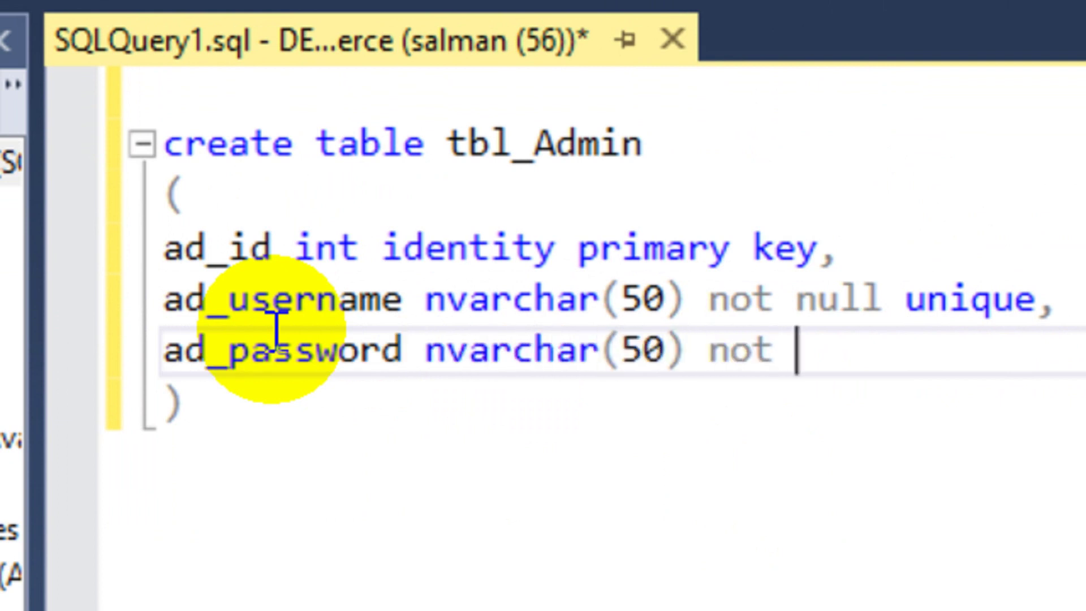
pyautogui.write('nullm')
pyautogui.press('BackSpace')
pyautogui.write(',')
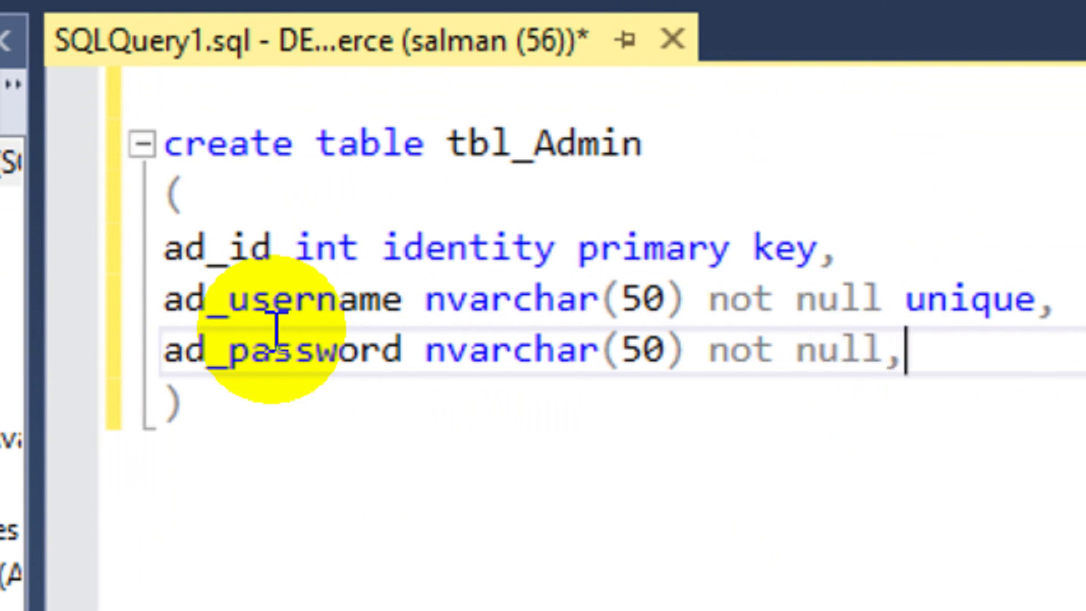
pyautogui.press('Return')
pyautogui.write('ad_')
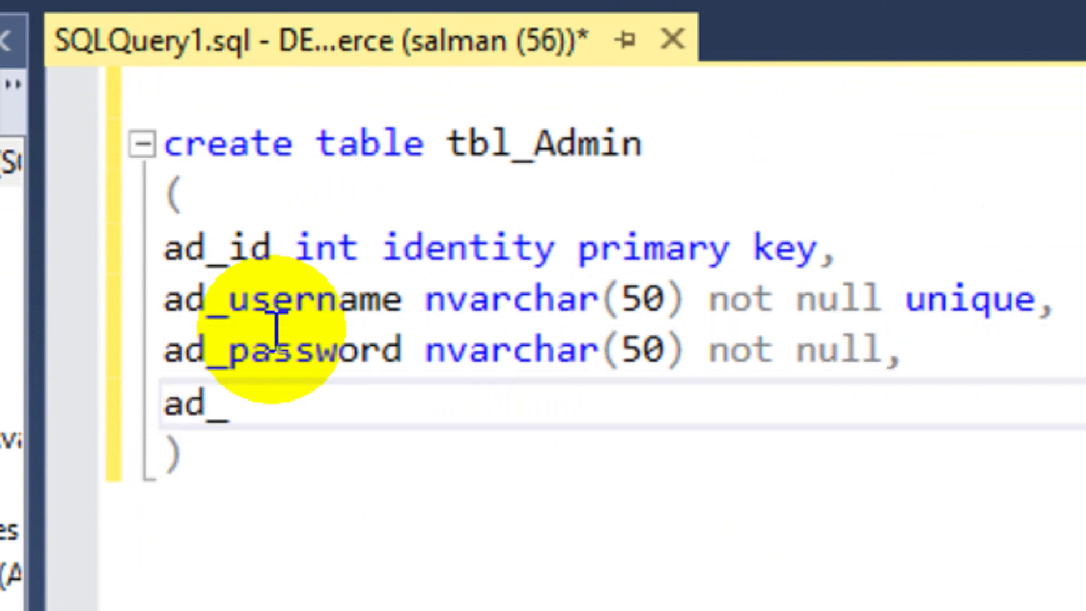
pyautogui.write('creat')
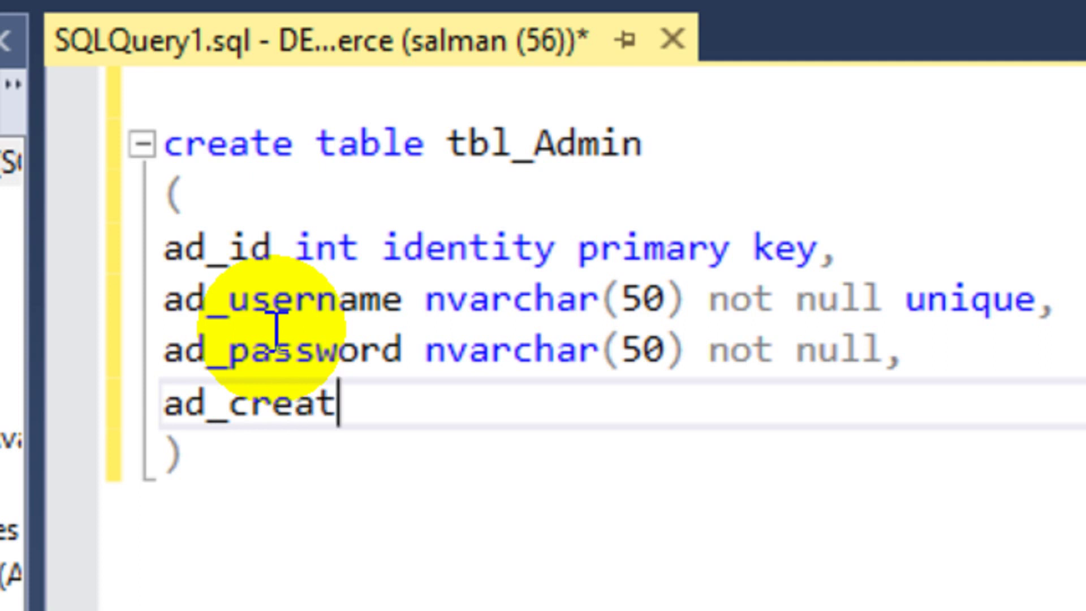
pyautogui.write('4ed')
pyautogui.press('BackSpace')
pyautogui.press('BackSpace')
pyautogui.press('BackSpace')
pyautogui.write('ed')
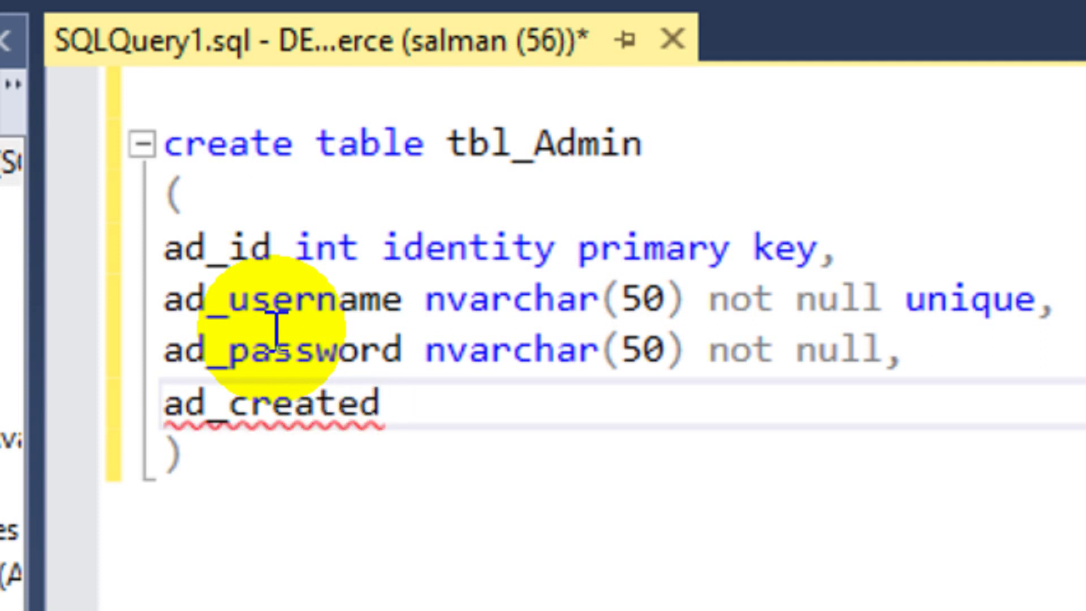
pyautogui.write('on date')
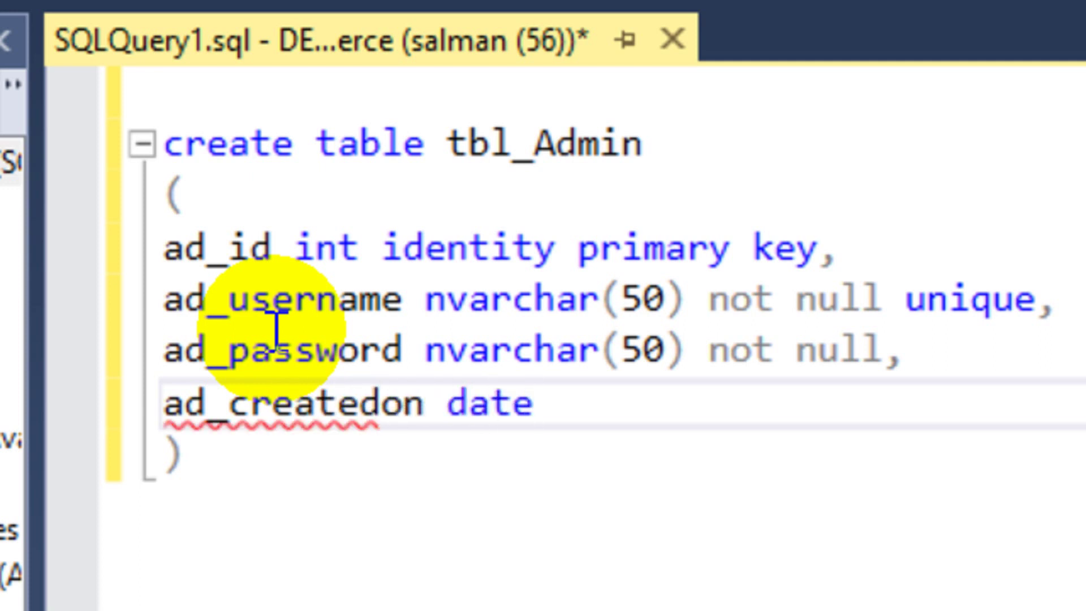
pyautogui.write('time')
# Execute the complete CREATE TABLE tbl_Admin statement.
pyautogui.press('Down')
pyautogui.press('Down')
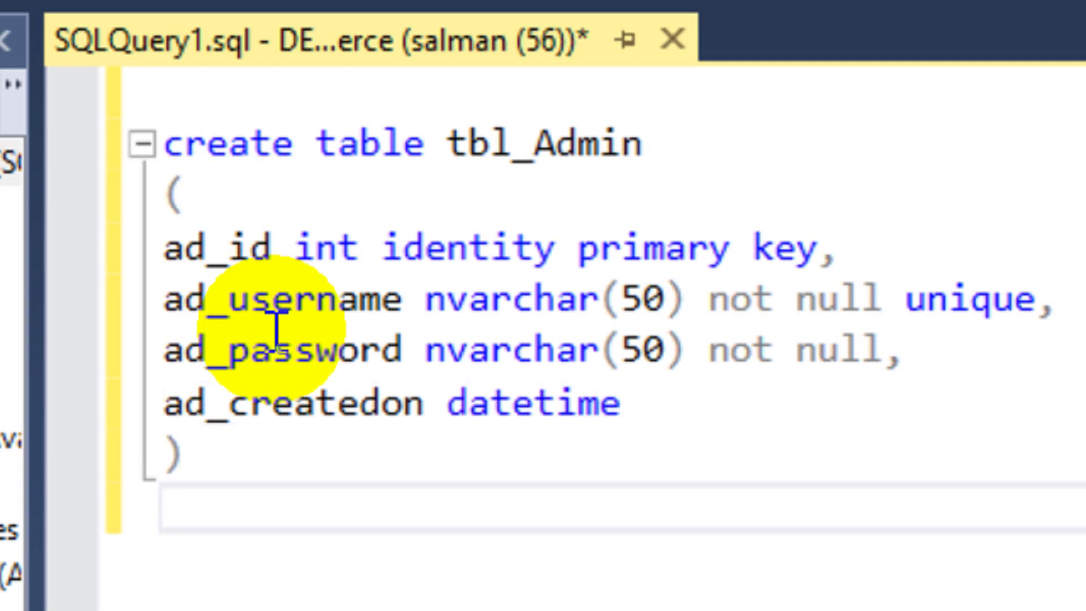
pyautogui.hotkey('shift', 'Up')
pyautogui.hotkey('shift', 'Up')
pyautogui.hotkey('shift', 'Up')
pyautogui.hotkey('shift', 'Up')
pyautogui.hotkey('shift', 'Up')
pyautogui.hotkey('shift', 'Up')
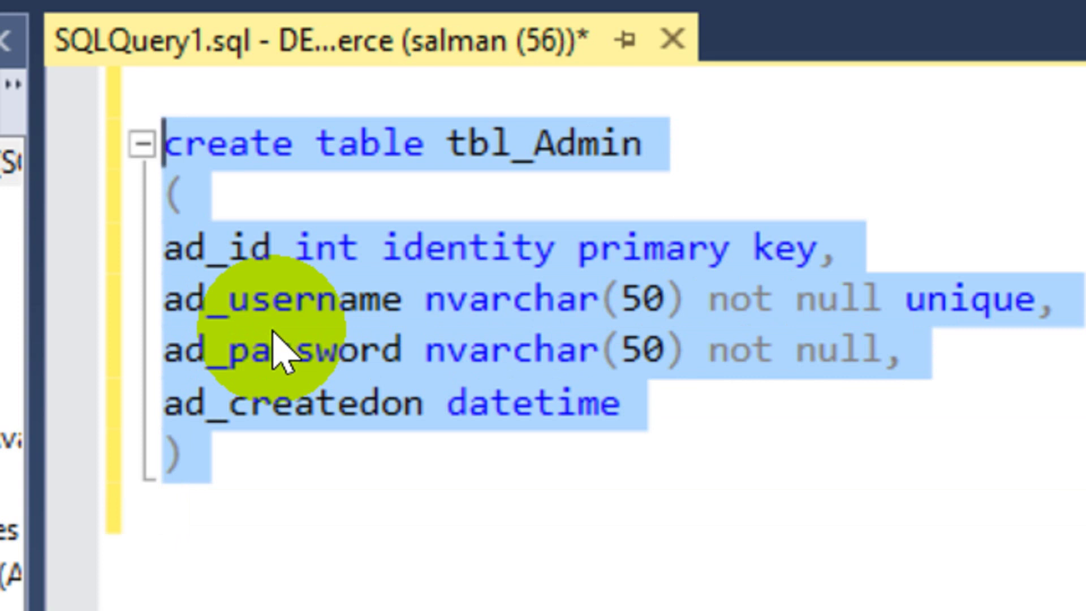
pyautogui.press('Tab')
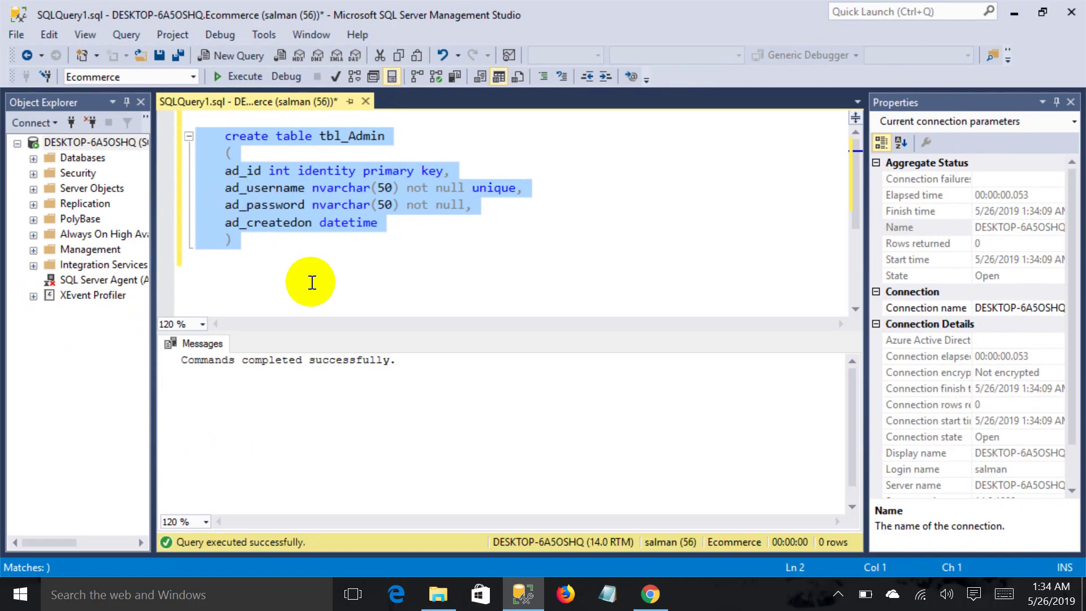
# Run 'select * from tbl_Admin' to show its four empty columns.
pyautogui.click(288, 266)
pyautogui.press('Return')
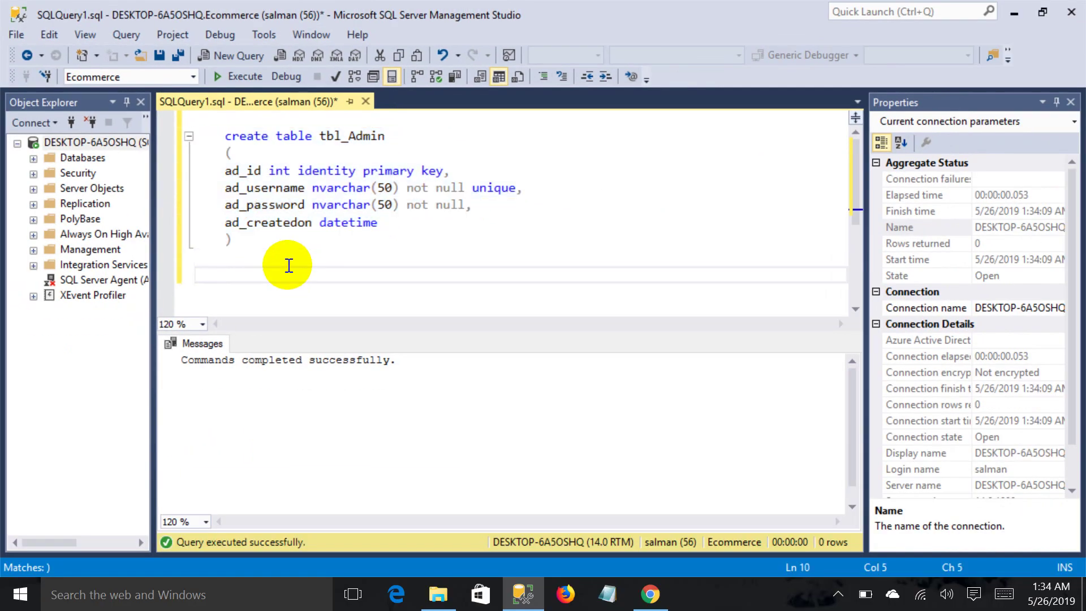
pyautogui.write('elect * from ')
pyautogui.write('tbl')
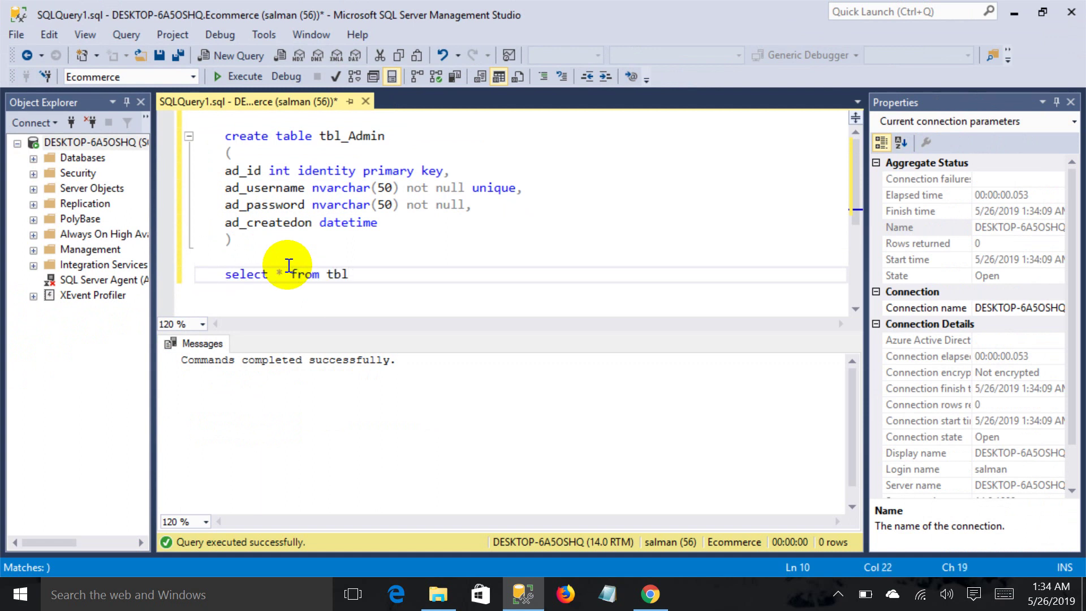
pyautogui.write('_adm')
pyautogui.press('Down')
pyautogui.press('Return')
pyautogui.press('Return')
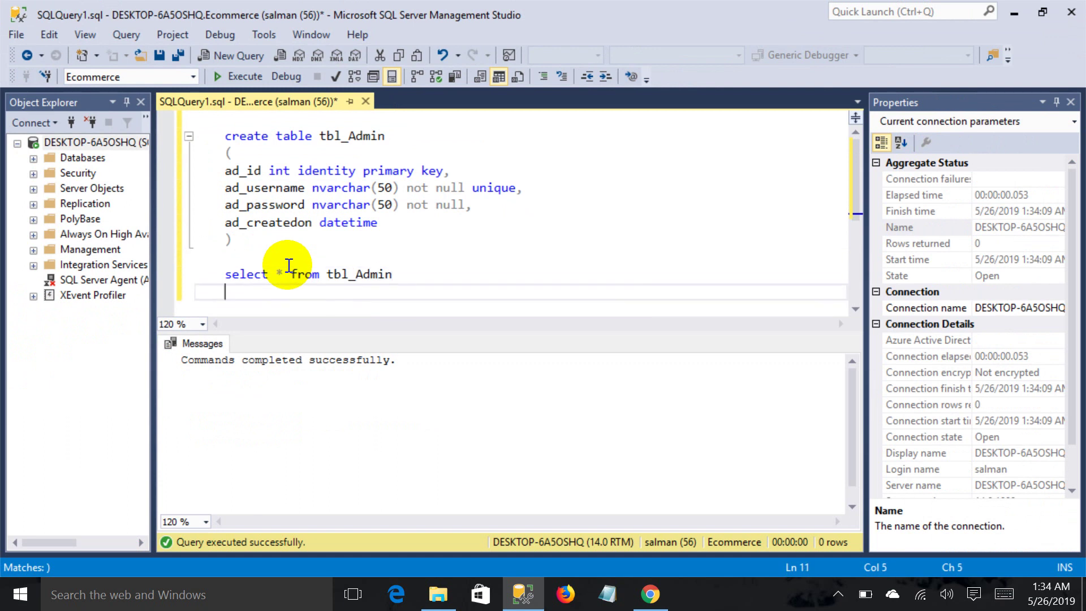
pyautogui.hotkey('shift', 'Up')
pyautogui.press('F5')
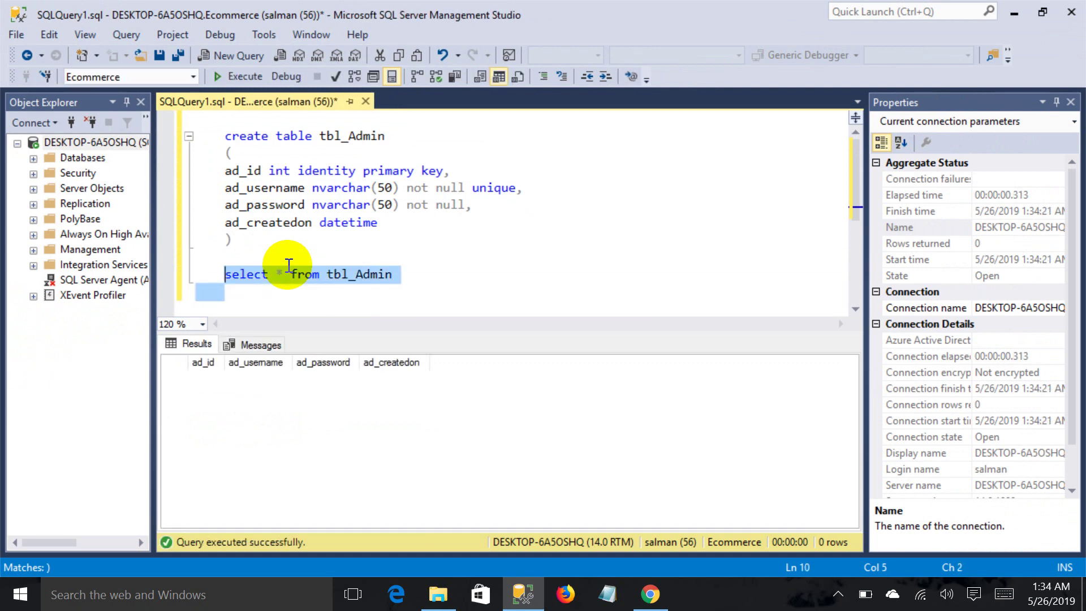
pyautogui.click(414, 285)
pyautogui.scroll(-1, 414, 284)
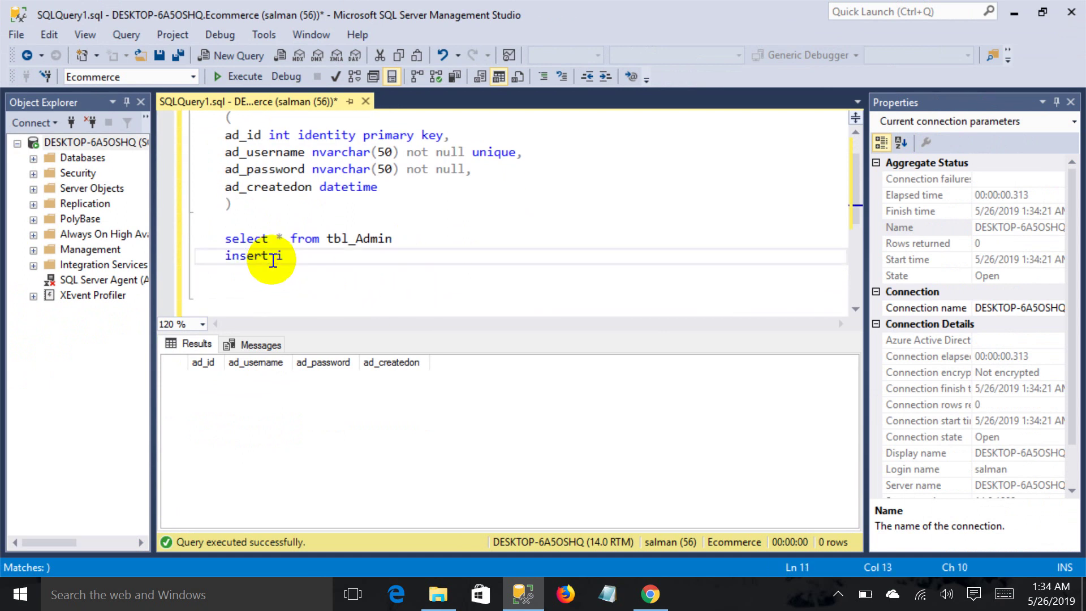
pyautogui.press('Tab')
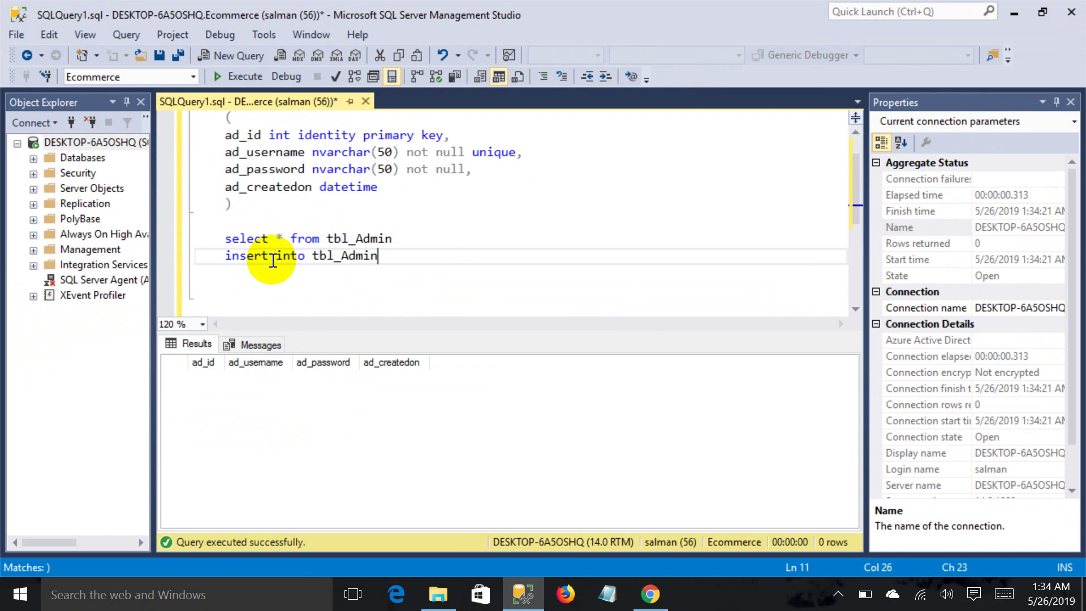
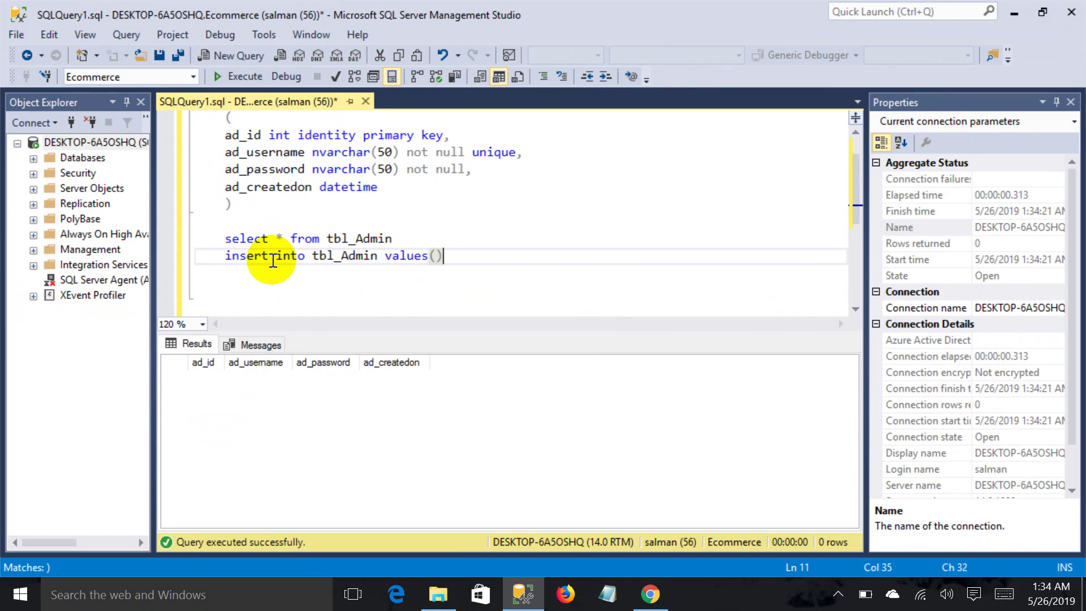
pyautogui.press('BackSpace')
pyautogui.press('BackSpace')
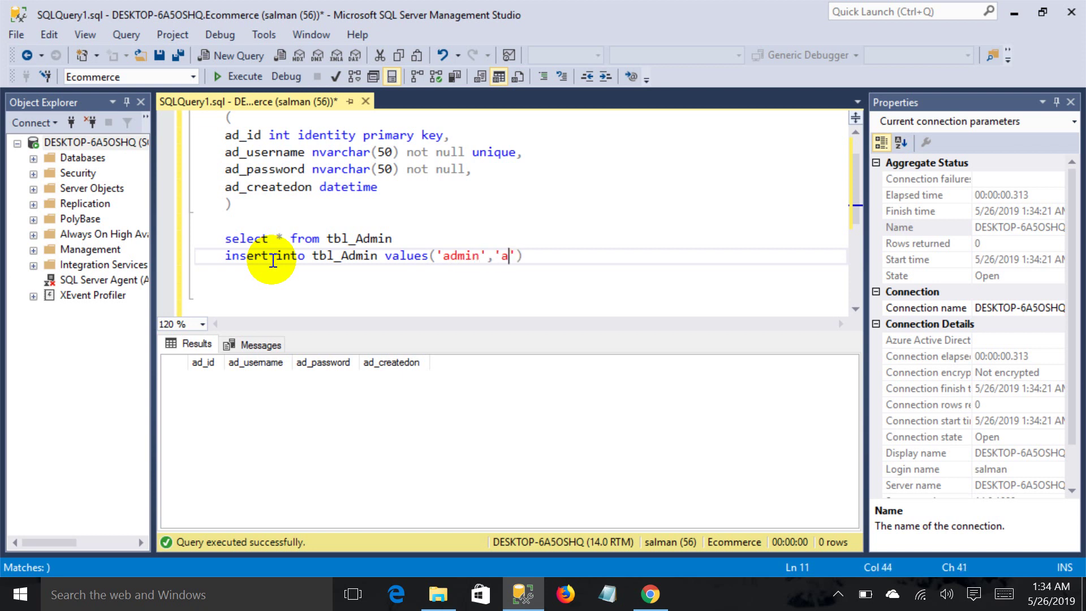
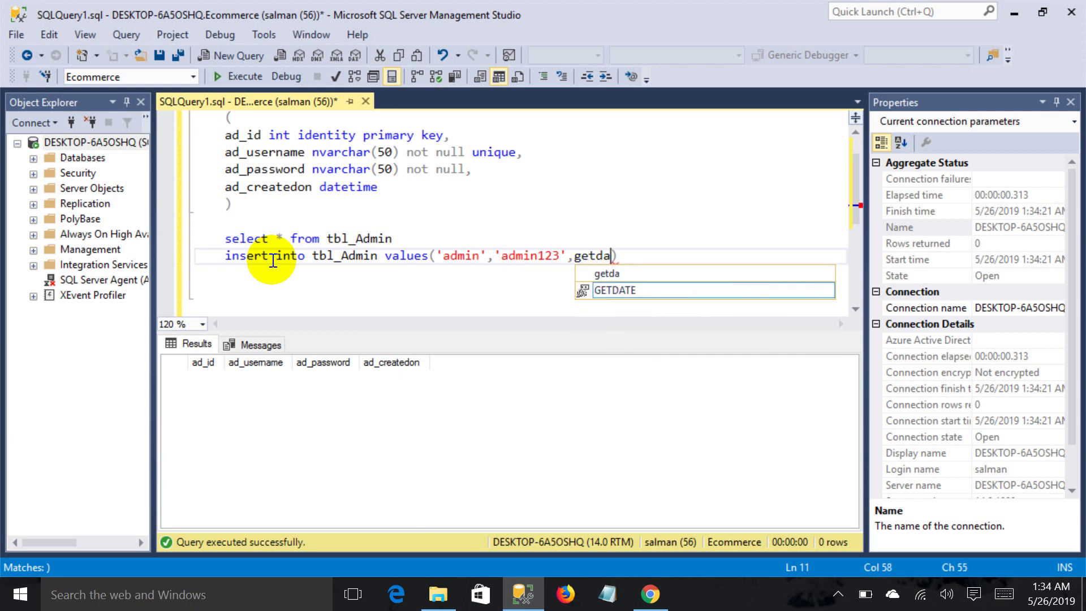
pyautogui.press('Tab')
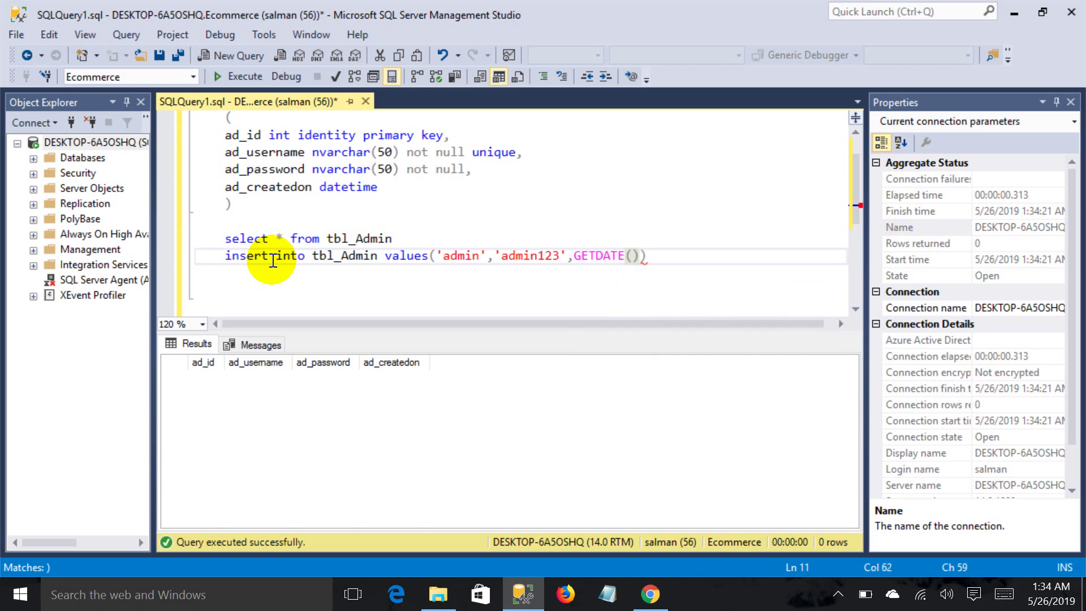
pyautogui.hotkey('shift', 'Up')
pyautogui.hotkey('shift', 'Up')
pyautogui.press('F5')
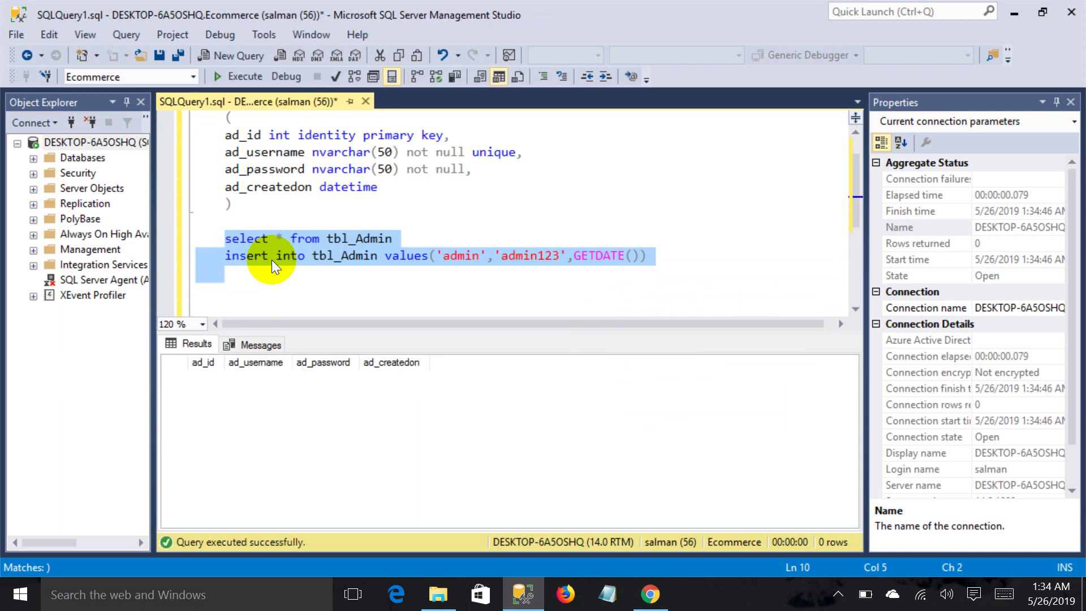
# Re-run the select to list the admin row, then enlarge the editor area.
pyautogui.press('Up')
pyautogui.hotkey('shift', 'Down')
pyautogui.hotkey('shift', 'Down')
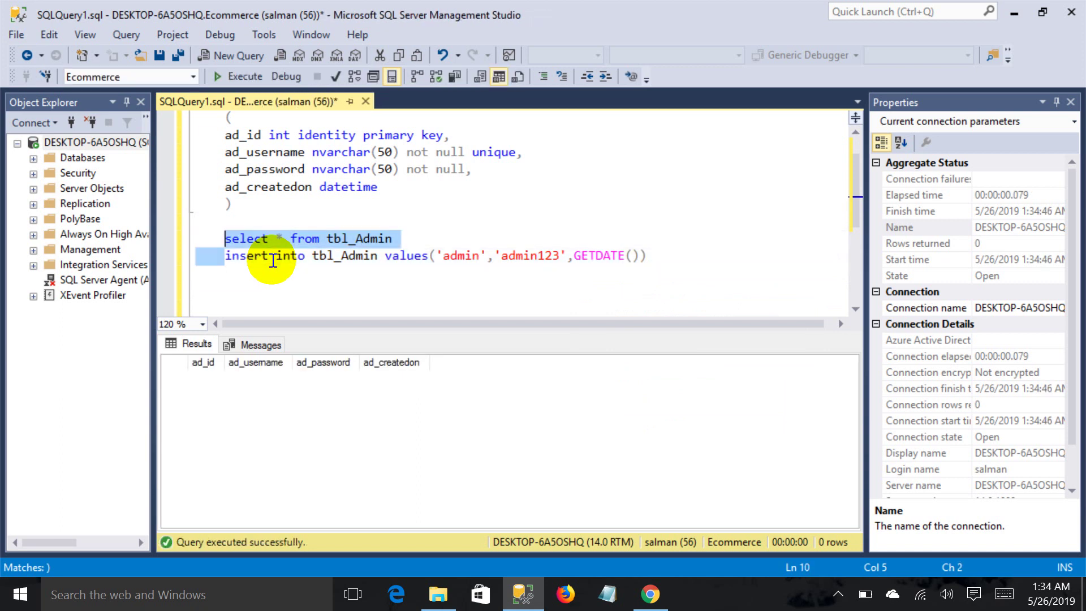
pyautogui.press('F5')
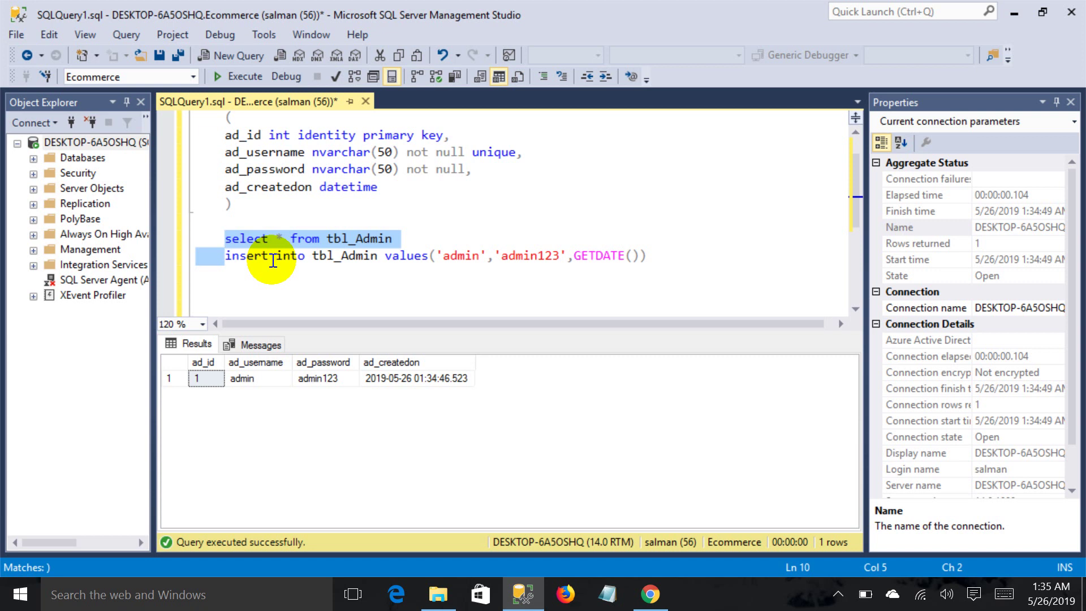
pyautogui.click(272, 268)
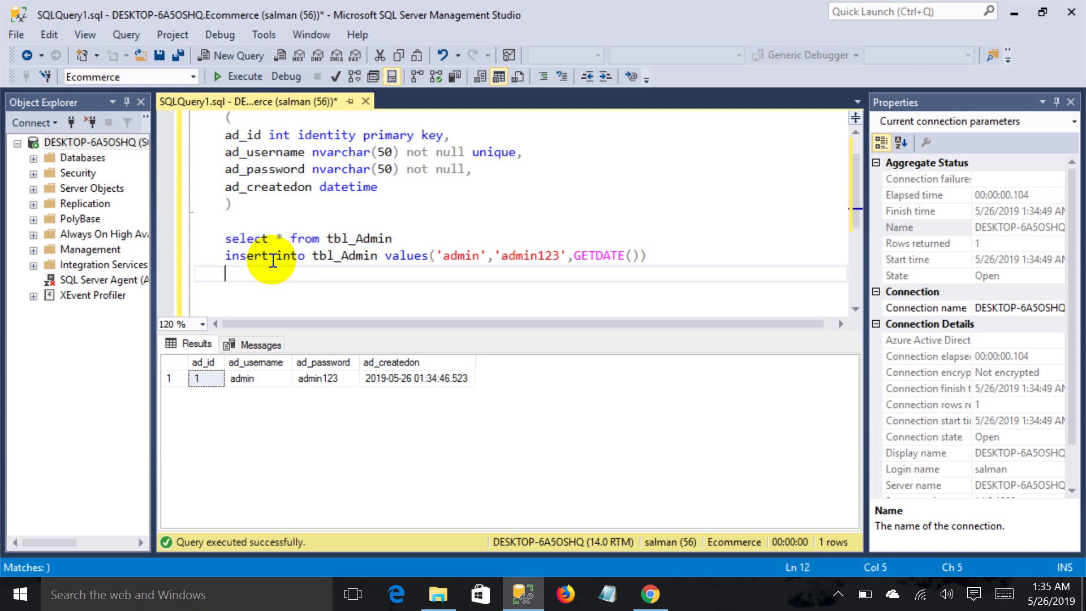
pyautogui.press('Return')
pyautogui.scroll(-2, 272, 260)
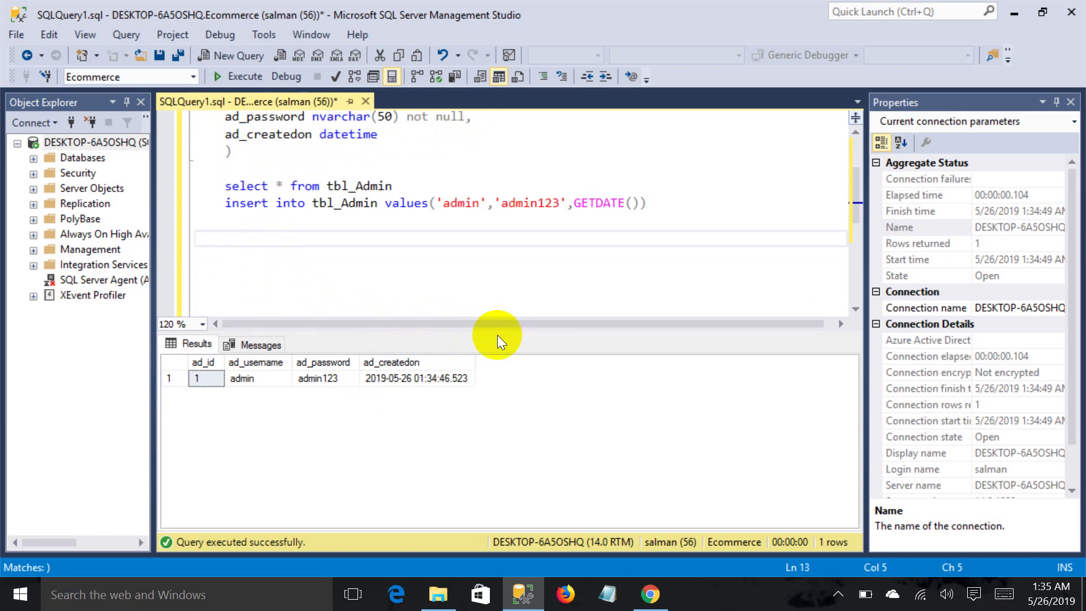
pyautogui.moveTo(500, 331); pyautogui.dragTo(501, 421)
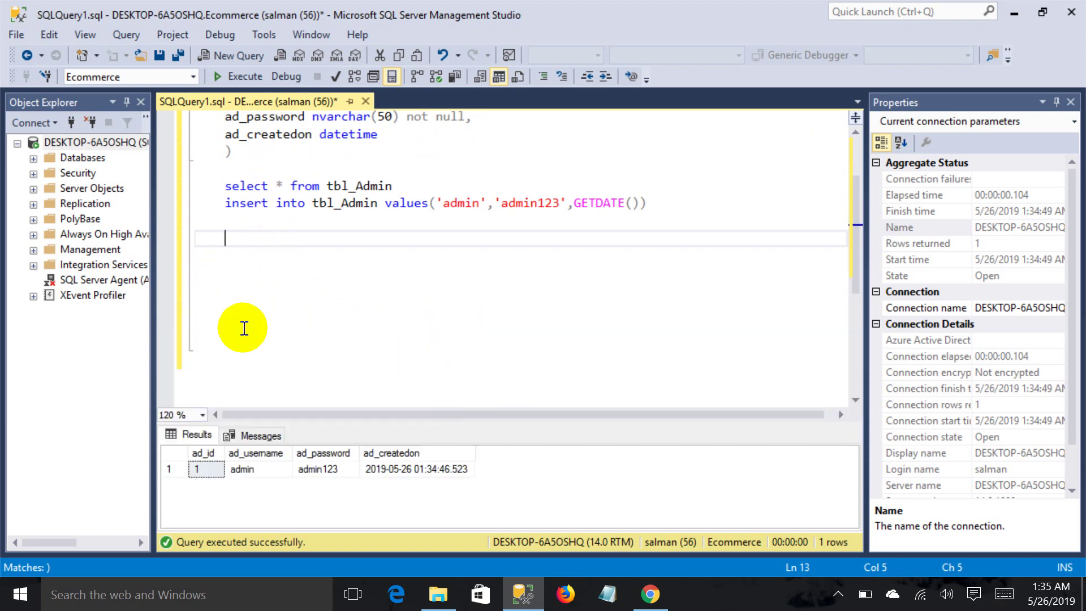
pyautogui.write('create ')
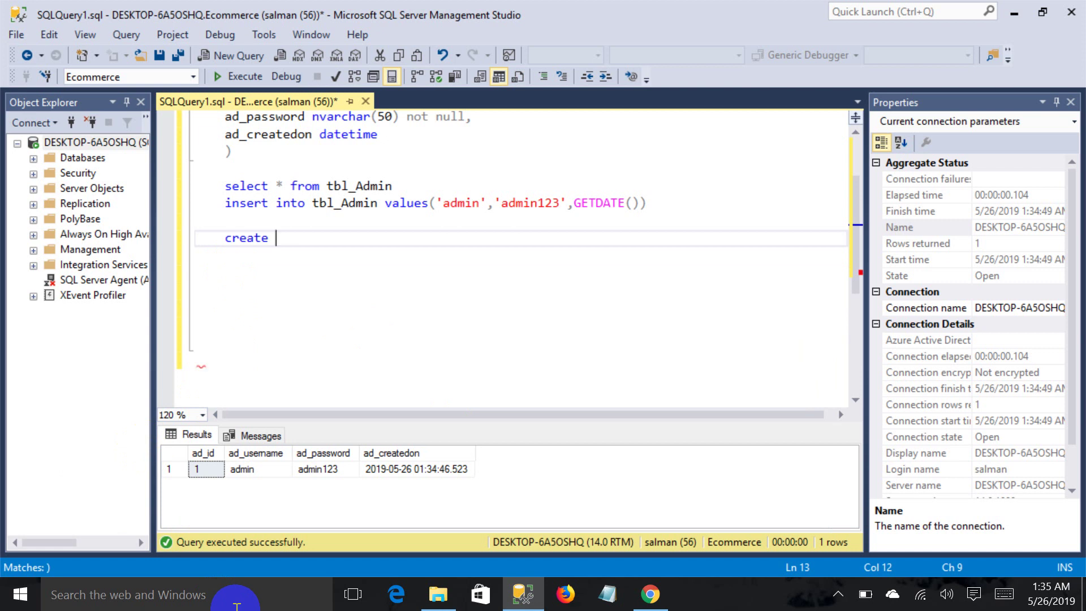
pyautogui.write('table tbl_')
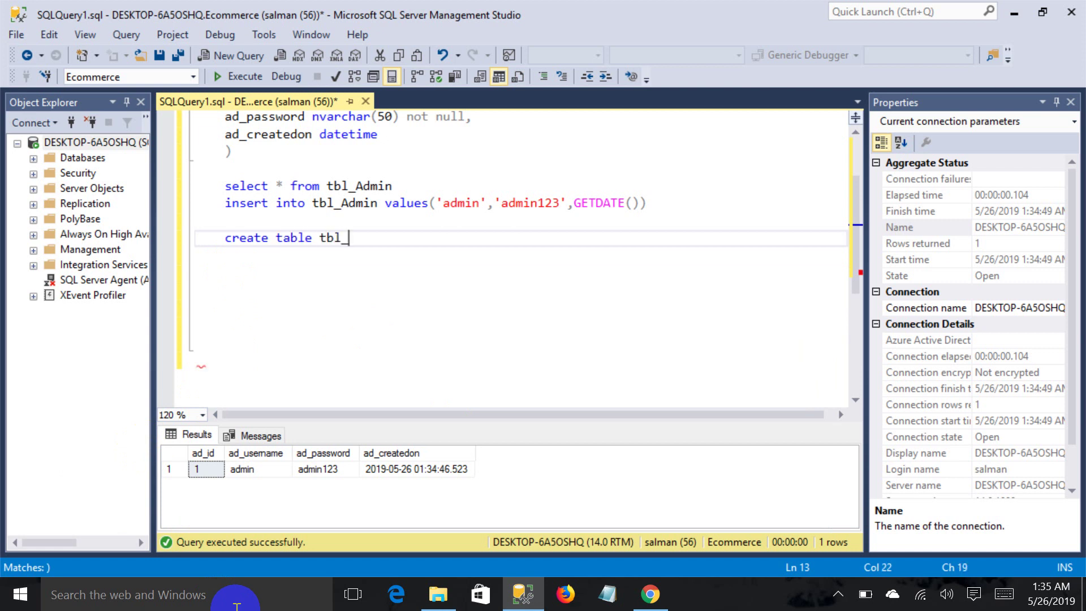
pyautogui.write('care')
# Start the tbl_category definition with an int identity id column.
pyautogui.press('BackSpace')
pyautogui.press('BackSpace')
pyautogui.write('te')
pyautogui.write('goru')
pyautogui.press('BackSpace')
pyautogui.write('y')
pyautogui.press('Return')
pyautogui.write('(')
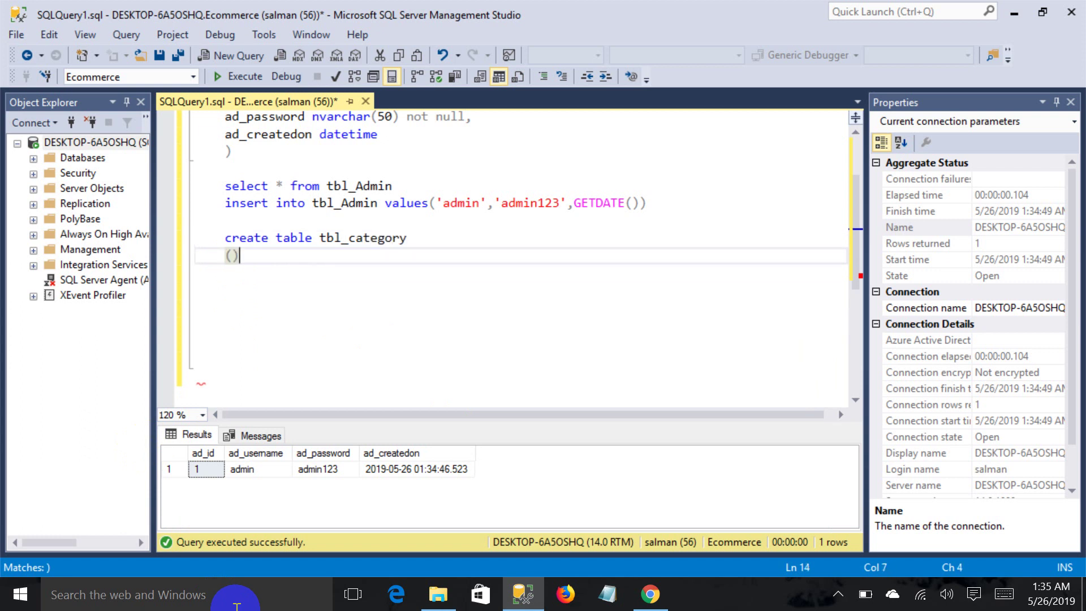
pyautogui.press('Return')
pyautogui.press('Return')
pyautogui.press('Return')
pyautogui.press('Return')
pyautogui.write(')')
pyautogui.press('Up')
pyautogui.press('Up')
pyautogui.press('Up')
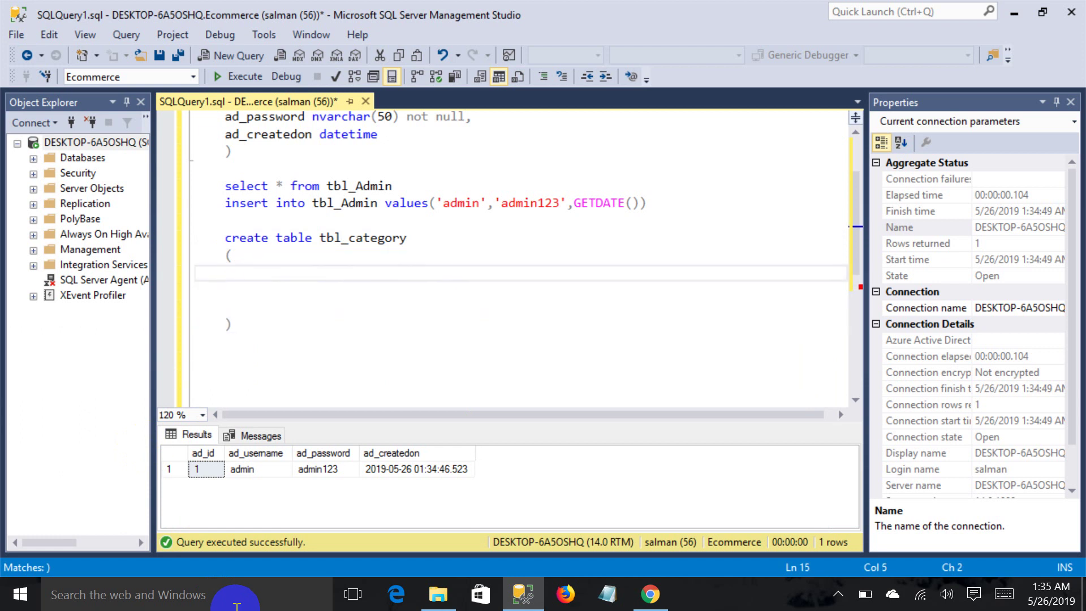
pyautogui.write('catr')
pyautogui.press('BackSpace')
pyautogui.press('BackSpace')
pyautogui.write('t')
pyautogui.write('_id inde')
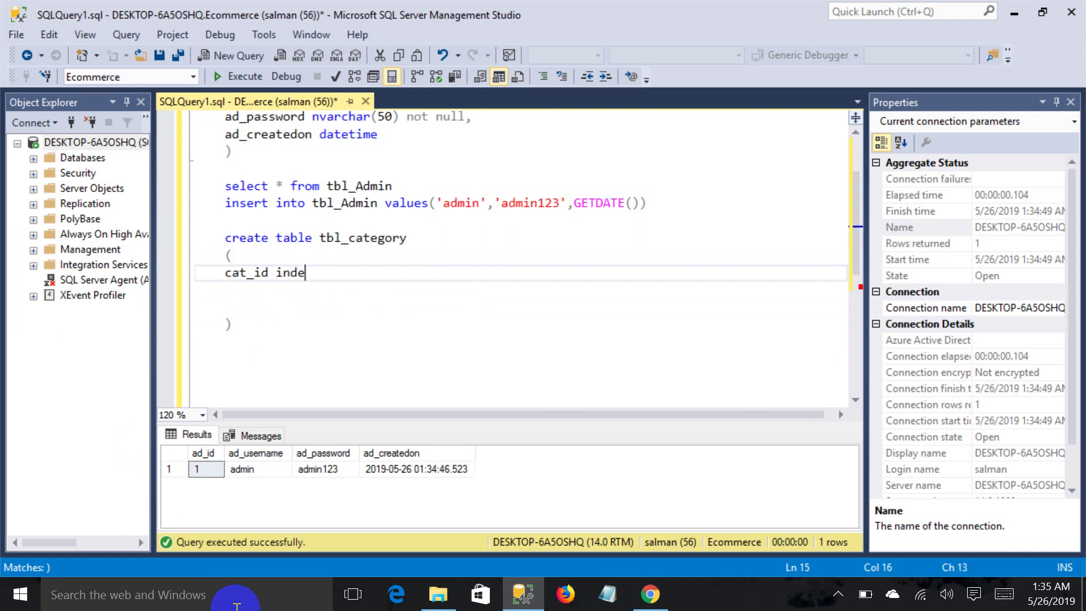
pyautogui.press('BackSpace')
pyautogui.press('BackSpace')
pyautogui.write('t ')
pyautogui.write('ident')
pyautogui.write('iu')
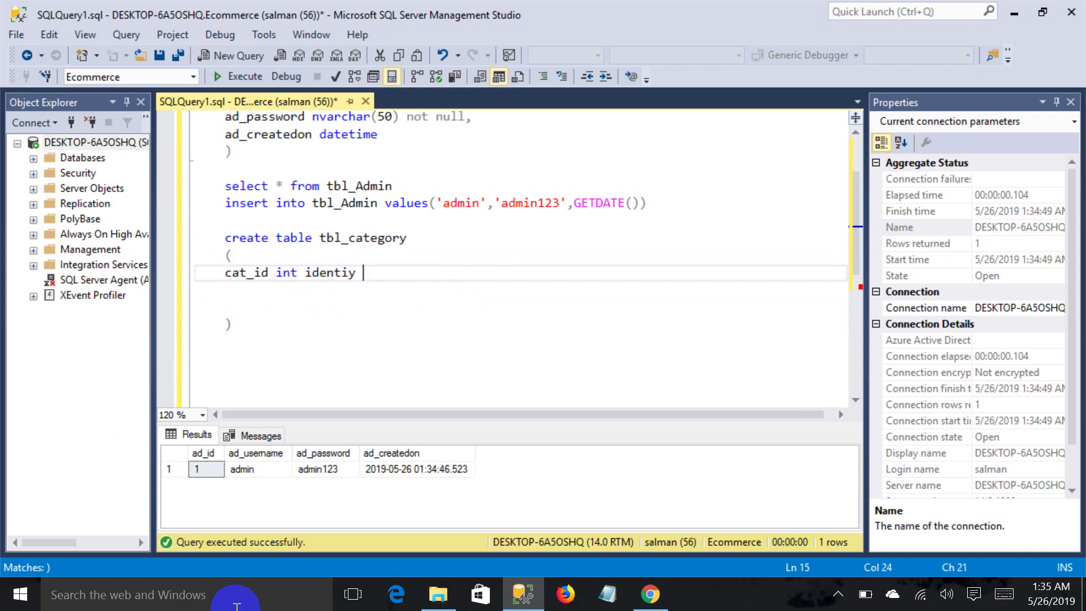
pyautogui.press('BackSpace')
pyautogui.press('BackSpace')
pyautogui.write('ty pr')
pyautogui.write('imary key,')
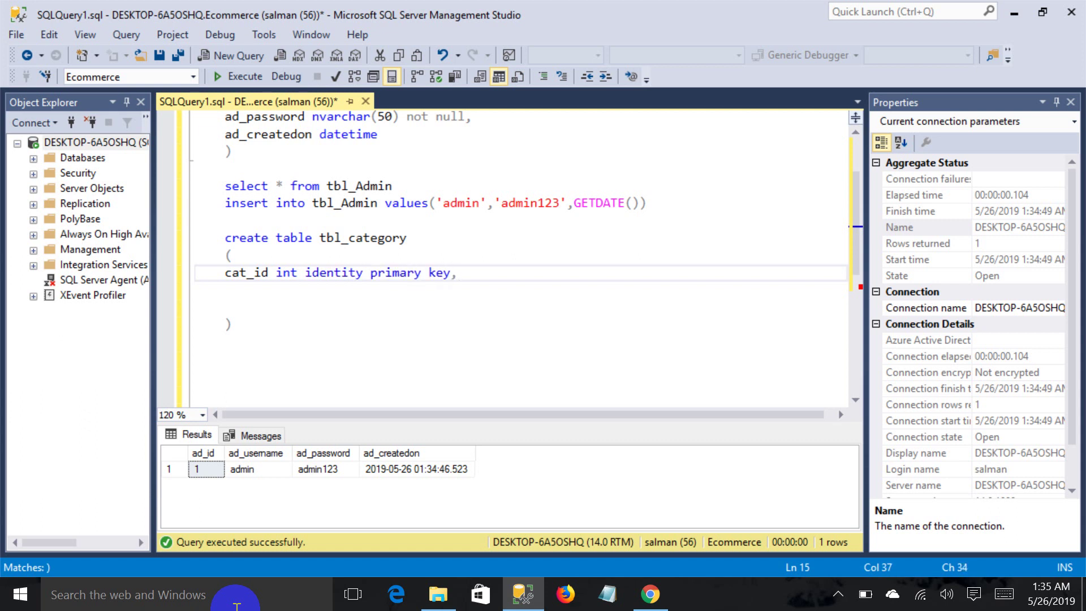
pyautogui.press('Return')
pyautogui.write('cat_namr')
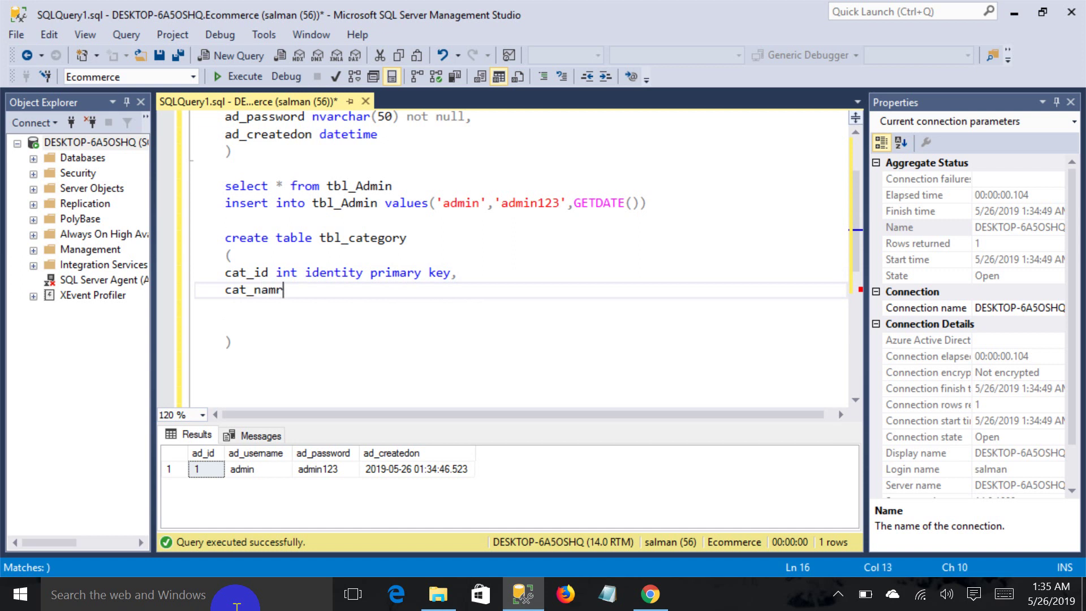
# Add a required cat_name nvarchar(100) column and begin another cat_ column.
pyautogui.press('BackSpace')
pyautogui.write('e nvart')
pyautogui.press('BackSpace')
pyautogui.write('char(')
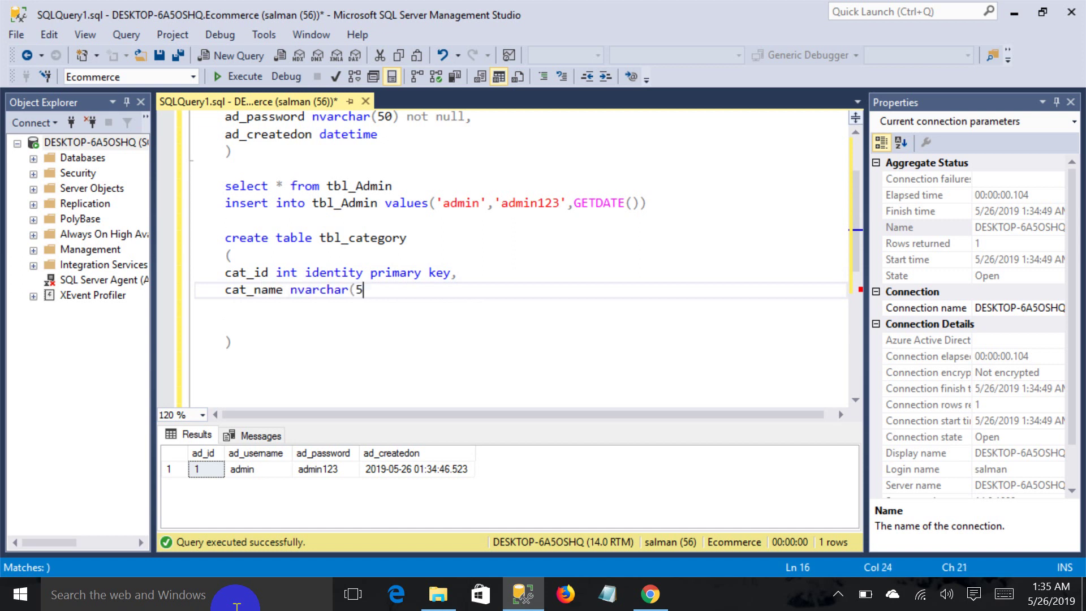
pyautogui.write('50')
pyautogui.press('BackSpace')
pyautogui.press('BackSpace')
pyautogui.write('100)')
pyautogui.write(' notn u')
pyautogui.press('BackSpace')
pyautogui.press('BackSpace')
pyautogui.press('BackSpace')
pyautogui.write('null ')
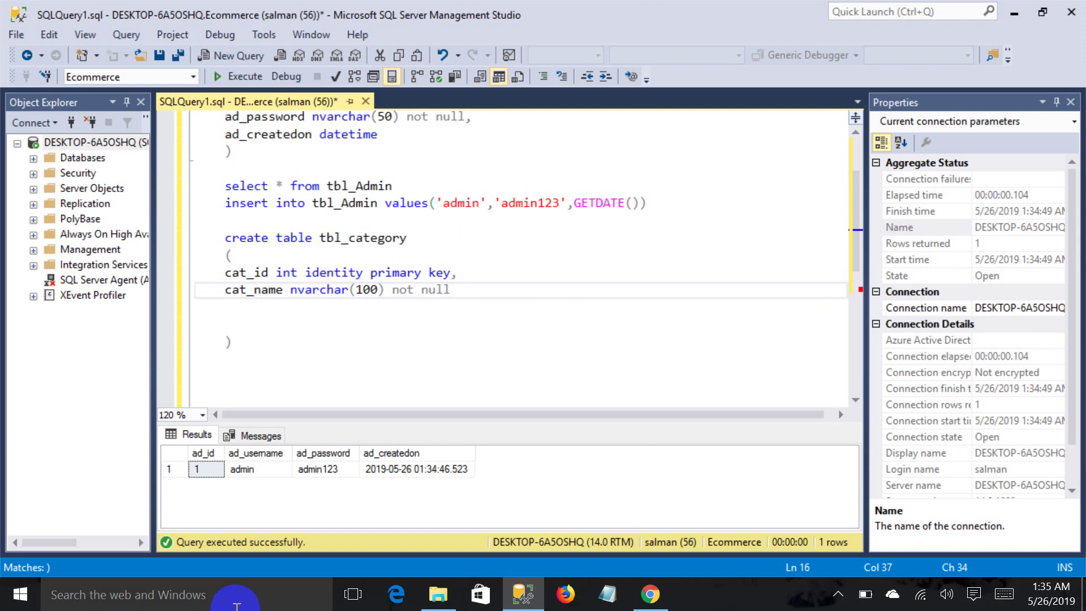
pyautogui.write('u')
pyautogui.write('nique,')
pyautogui.press('Return')
pyautogui.write('cate')
pyautogui.press('BackSpace')
pyautogui.write('_')
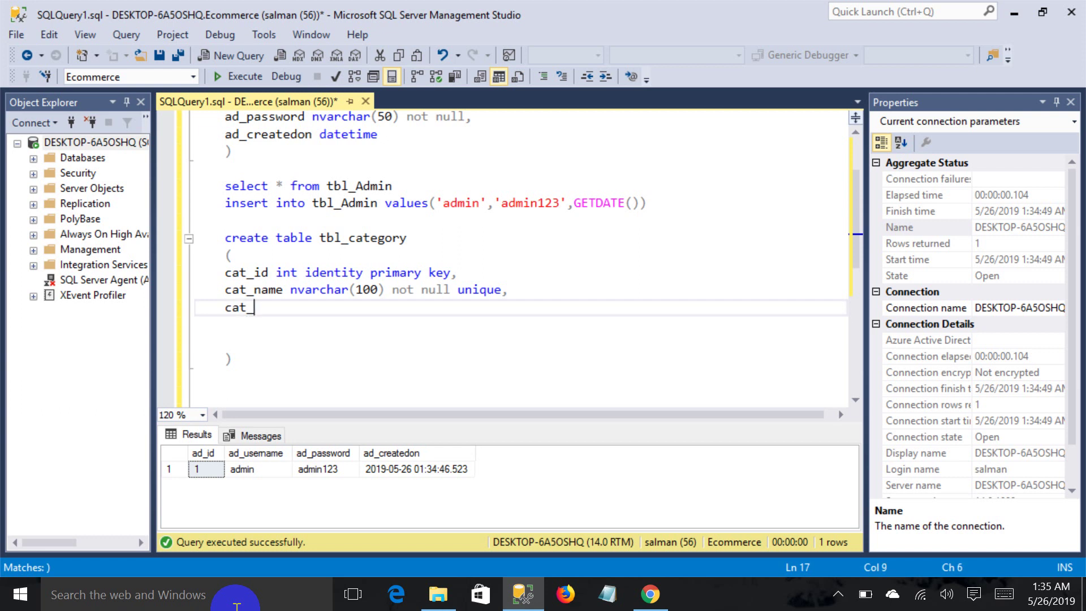
pyautogui.write('createdon dateti')
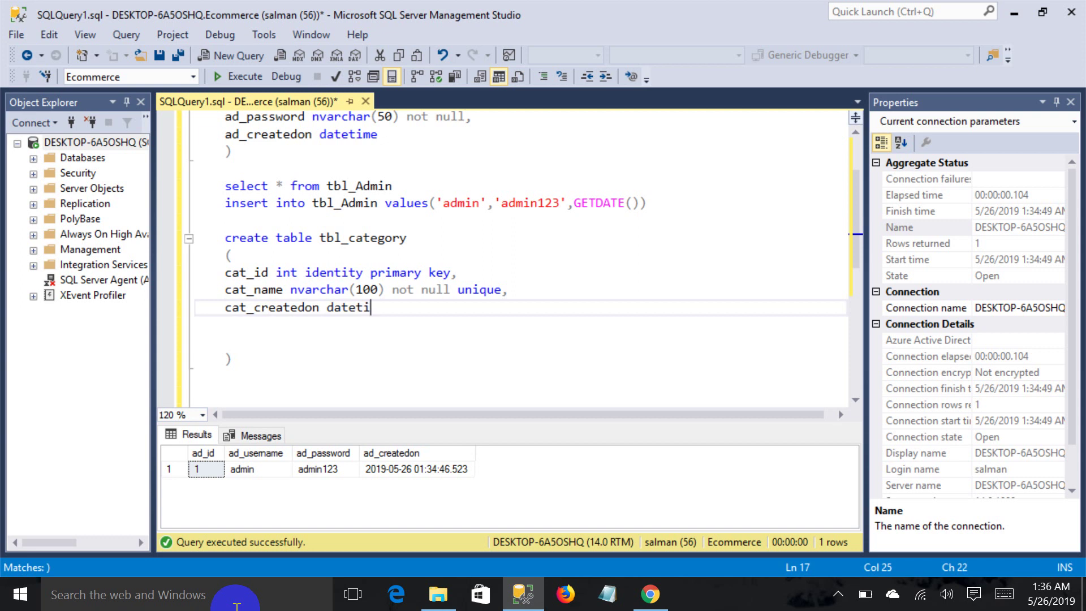
pyautogui.write('me,')
# Add the cat_color nvarchar(20) column line and highlight it.
pyautogui.press('Return')
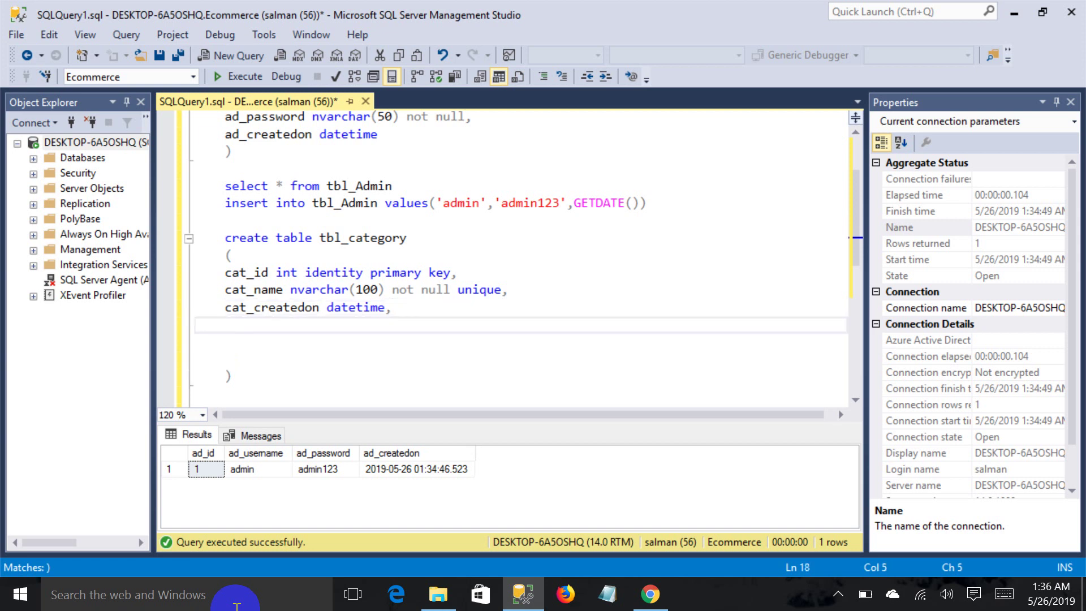
pyautogui.write('cate')
pyautogui.press('BackSpace')
pyautogui.write('_color')
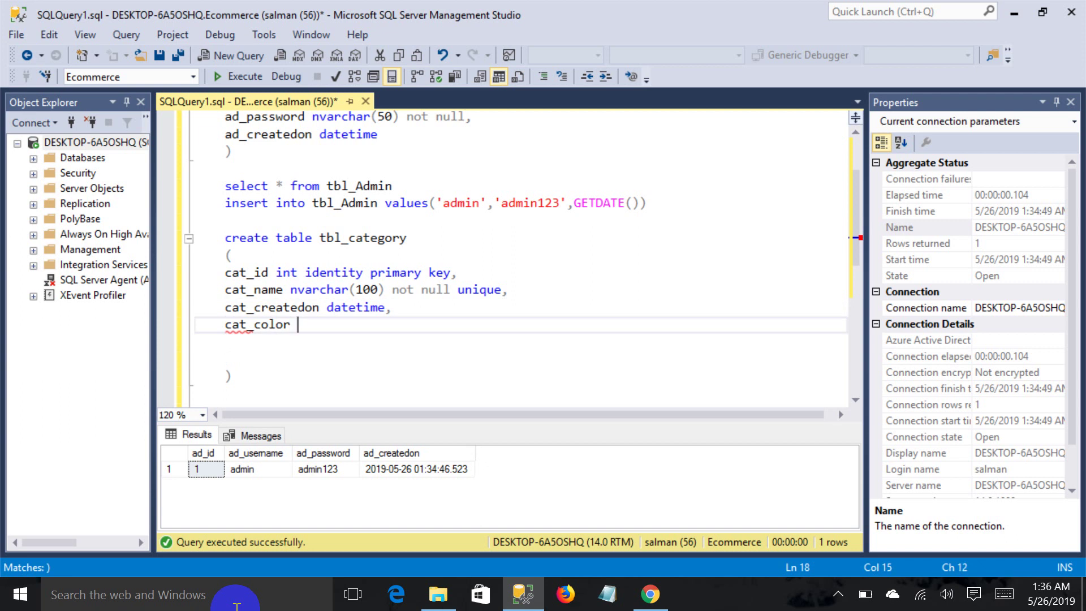
pyautogui.write(' nvar')
pyautogui.write('char(20)')
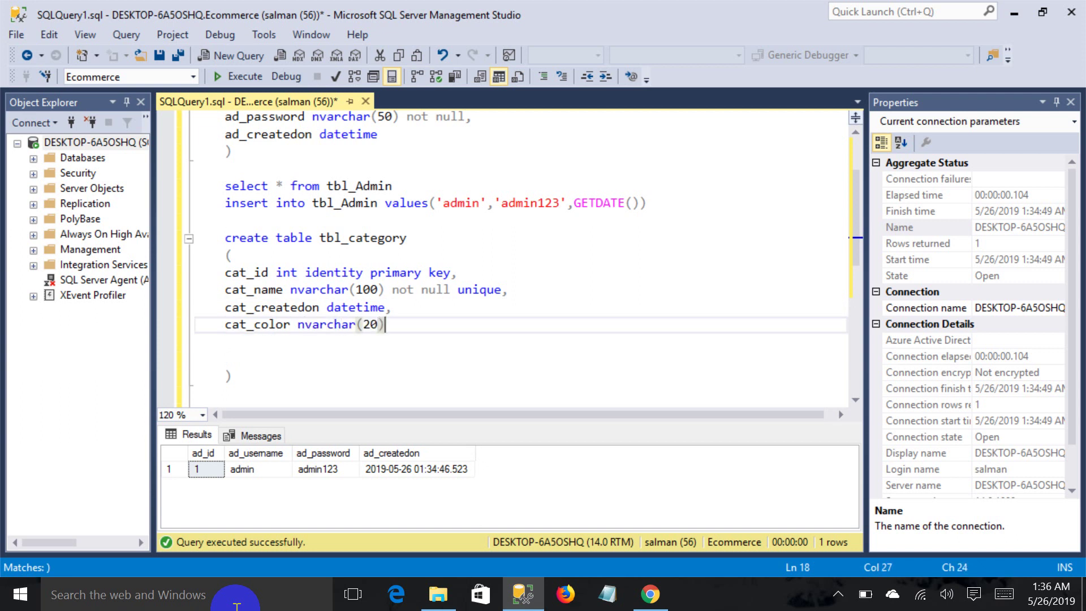
pyautogui.write(',')
pyautogui.press('BackSpace')
pyautogui.write(',')
pyautogui.hotkey('shift', 'Left')
pyautogui.hotkey('shift', 'Left')
pyautogui.hotkey('ctrl', 'shift', 'Left')
pyautogui.hotkey('ctrl', 'shift', 'Left')
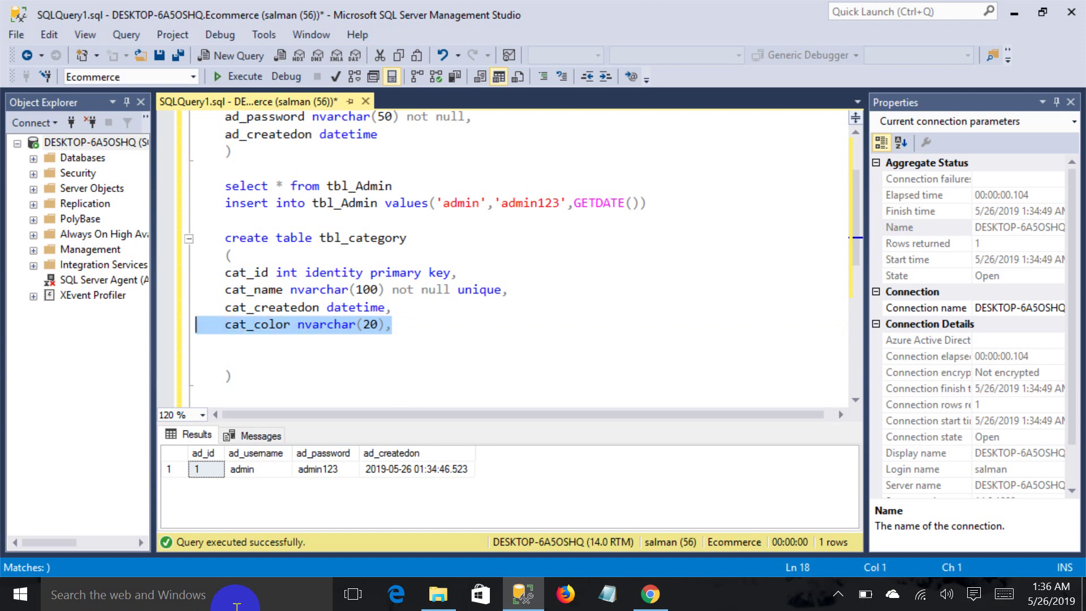
pyautogui.hotkey('ctrl', 'shift', 'Left')
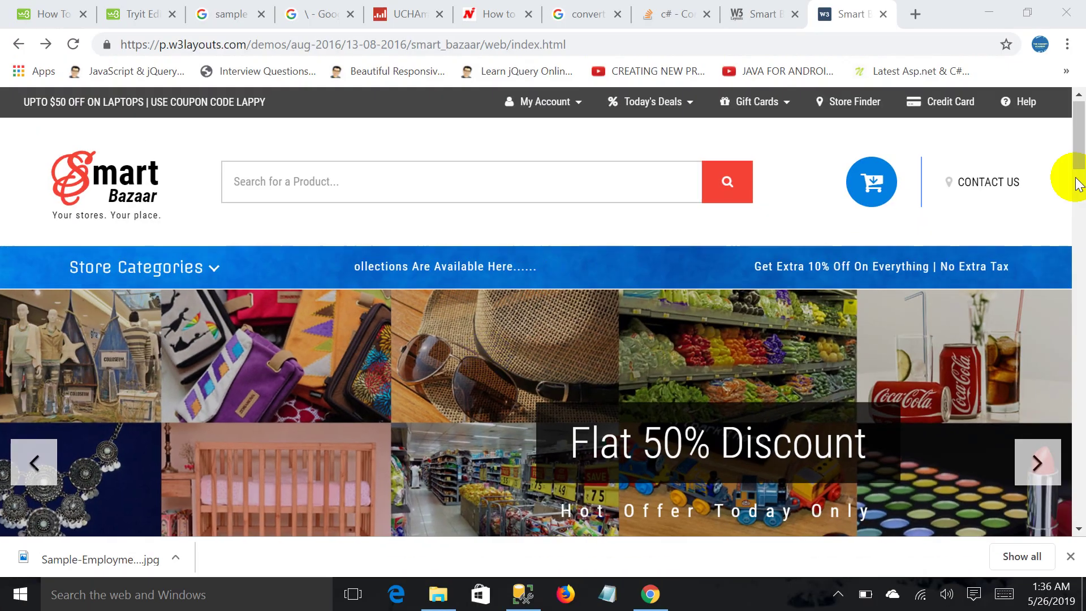
pyautogui.moveTo(1075, 182); pyautogui.dragTo(1074, 376)
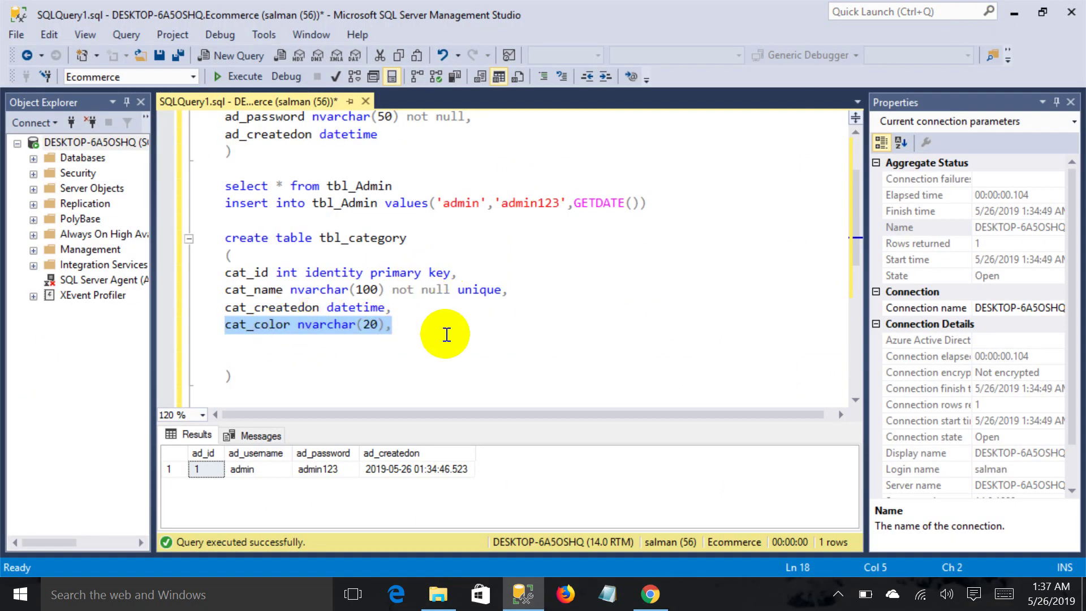
# Begin a cat_fk_Ad_id int foreign key references line after cat_color.
pyautogui.click(394, 324)
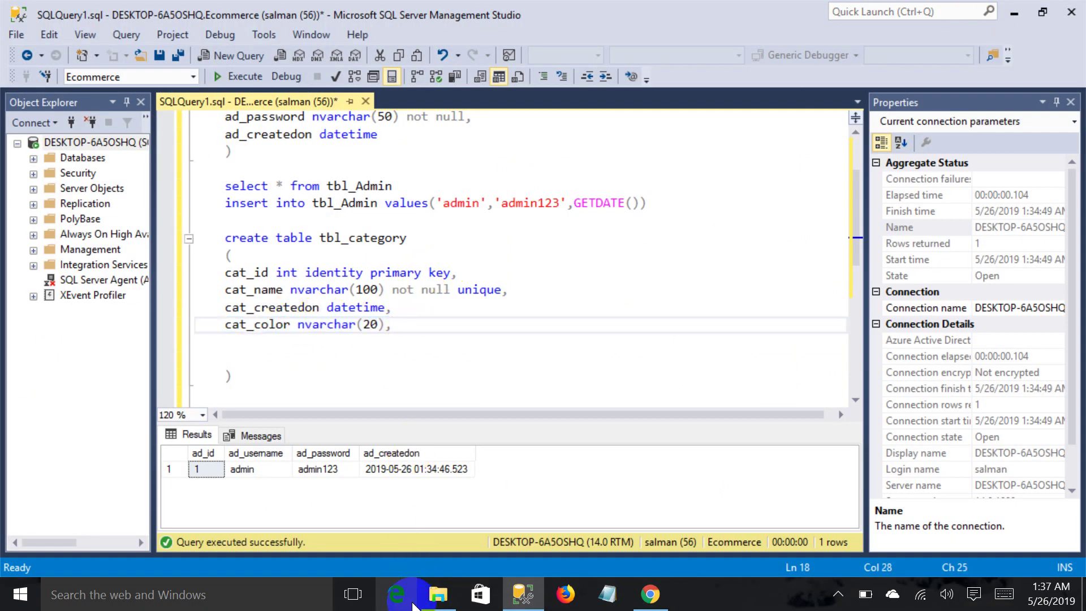
pyautogui.press('Return')
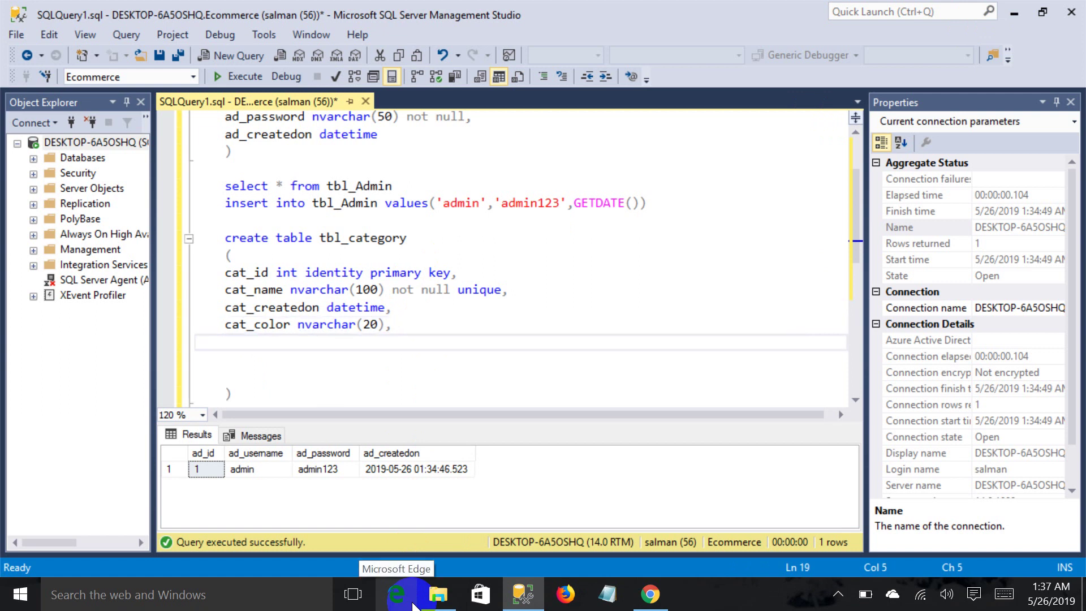
pyautogui.write('ca')
pyautogui.write('t_')
pyautogui.write('fk_Ad')
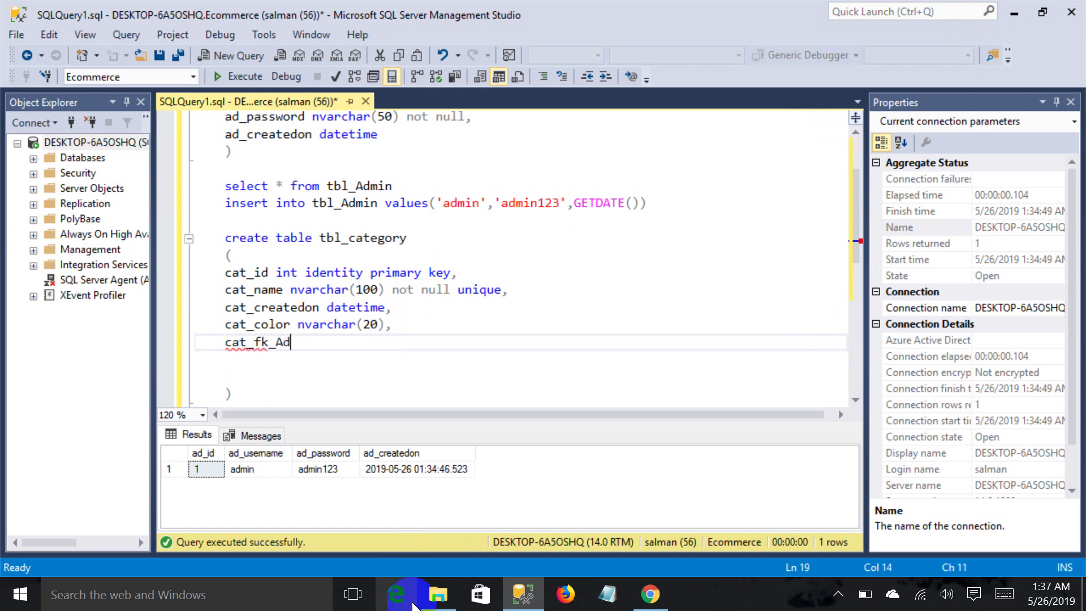
pyautogui.press('BackSpace')
pyautogui.write('d')
pyautogui.write('_id i')
pyautogui.write('nt forieng')
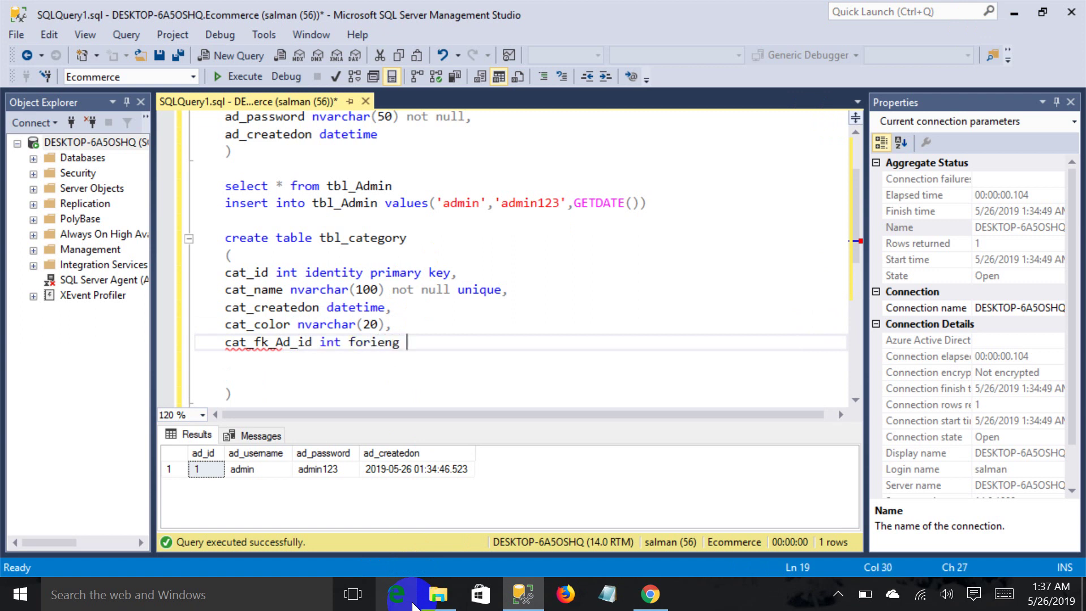
pyautogui.press('BackSpace')
pyautogui.press('BackSpace')
pyautogui.press('BackSpace')
pyautogui.write('gn')
pyautogui.write(' key')
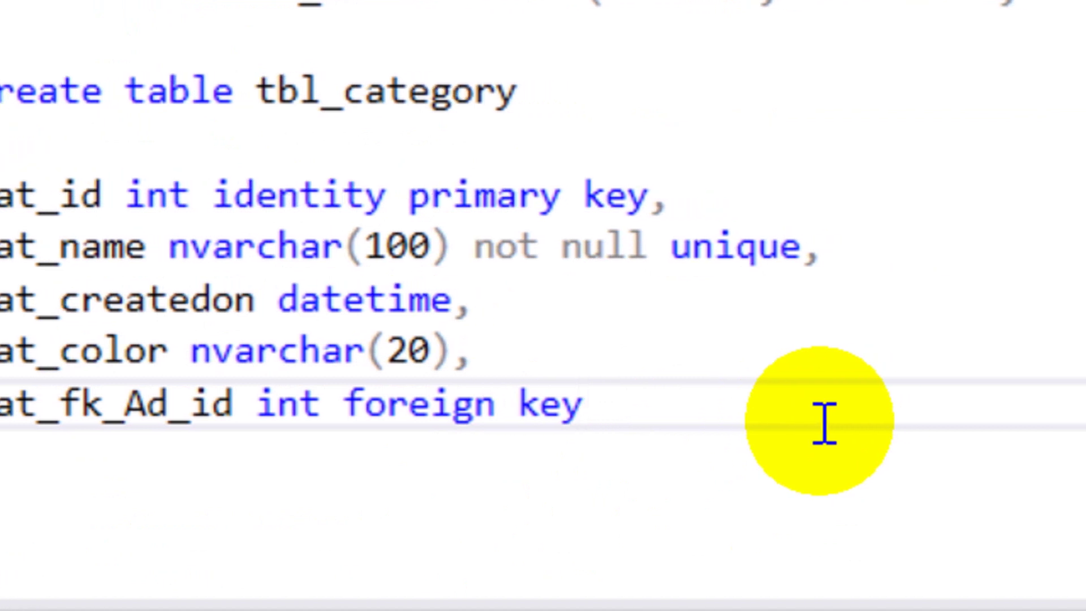
pyautogui.write(' referemnc')
pyautogui.press('BackSpace')
pyautogui.press('BackSpace')
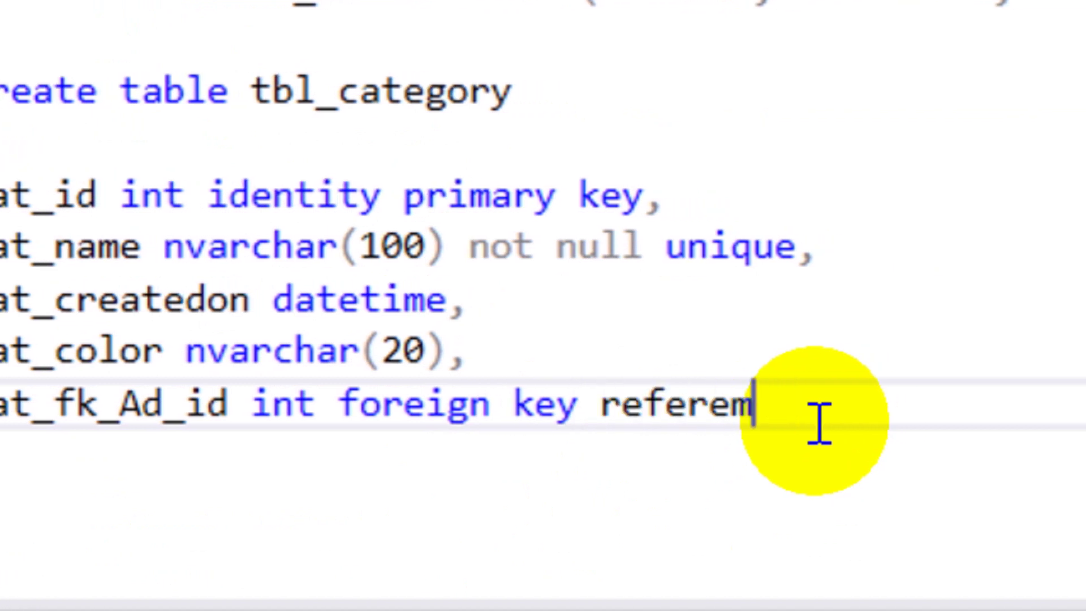
pyautogui.press('BackSpace')
pyautogui.write('nces')
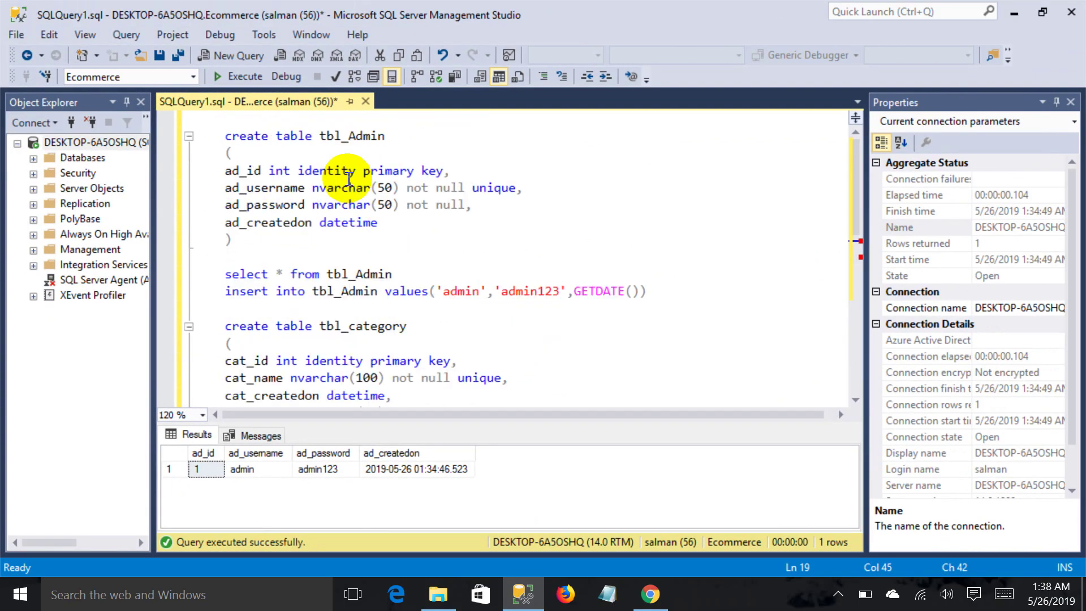
# Complete the reference with the copied tbl_Admin name and (ad_id), removing the extra blank line.
pyautogui.doubleClick(358, 275)
pyautogui.scroll(-3, 475, 333)
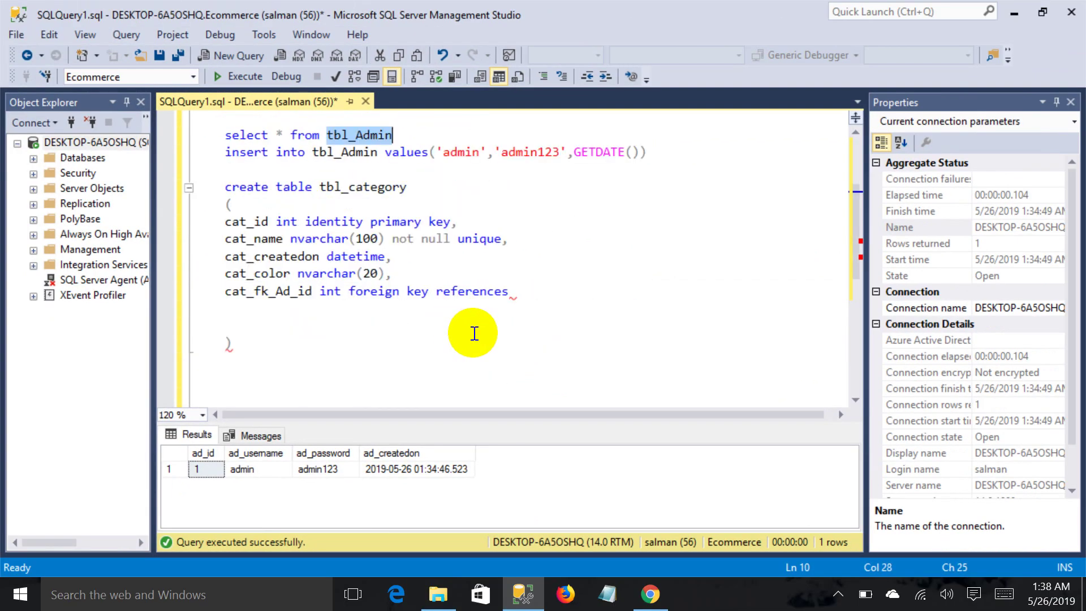
pyautogui.hotkey('ctrl', 'c')
pyautogui.click(521, 292)
pyautogui.hotkey('ctrl', 'v')
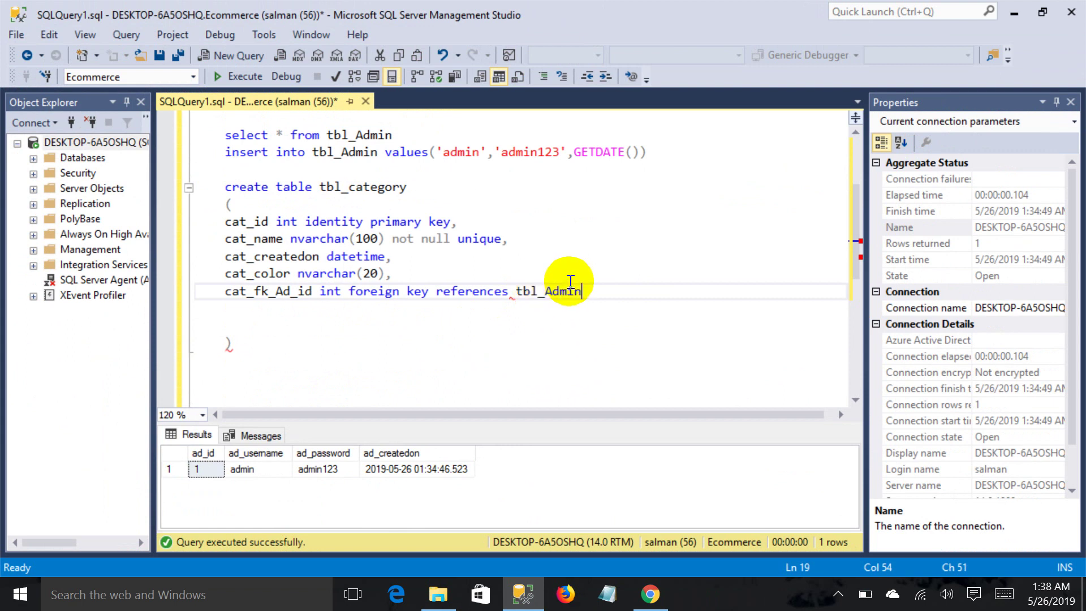
pyautogui.write('(ad_id')
pyautogui.press('Right')
pyautogui.hotkey('ctrl', 'shift', 'Left')
pyautogui.hotkey('ctrl', 'shift', 'Left')
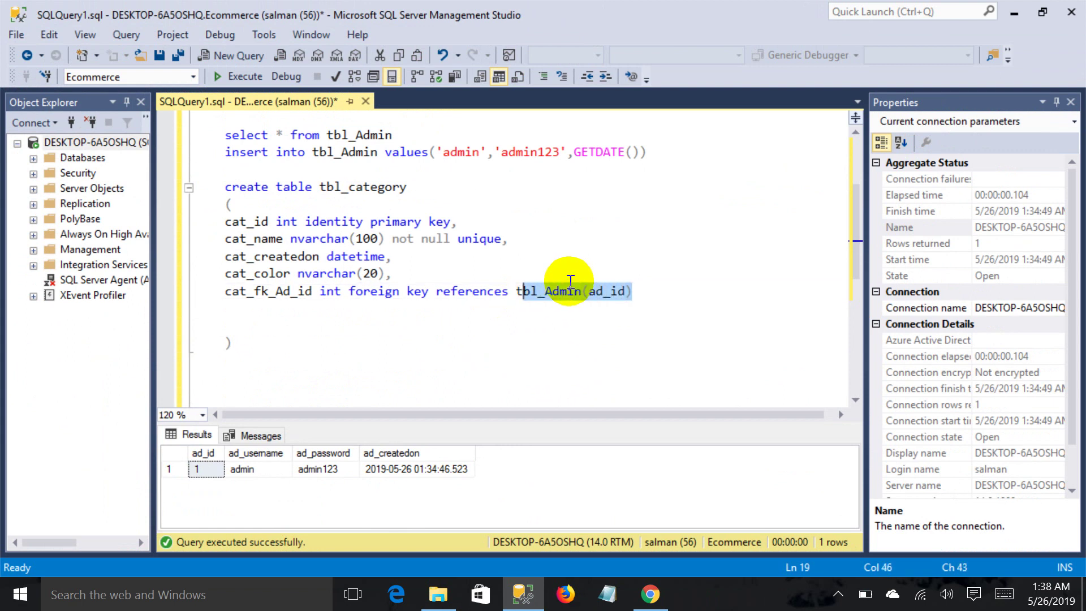
pyautogui.hotkey('ctrl', 'shift', 'Left')
pyautogui.hotkey('ctrl', 'shift', 'Left')
pyautogui.hotkey('ctrl', 'shift', 'Left')
pyautogui.hotkey('ctrl', 'shift', 'Left')
pyautogui.hotkey('ctrl', 'shift', 'Left')
pyautogui.hotkey('ctrl', 'shift', 'Left')
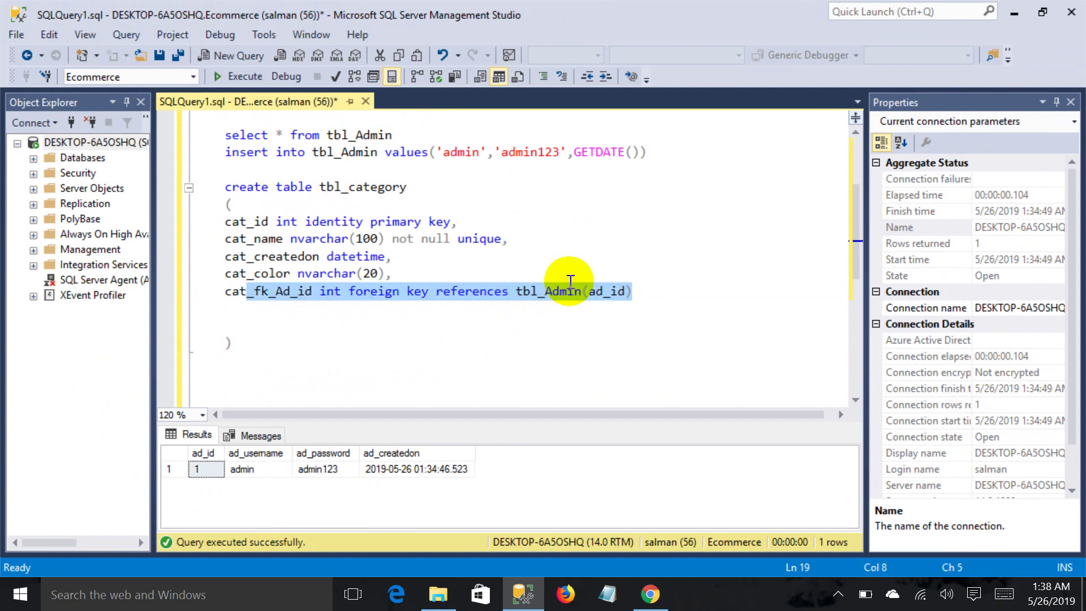
pyautogui.press('Down')
pyautogui.press('Down')
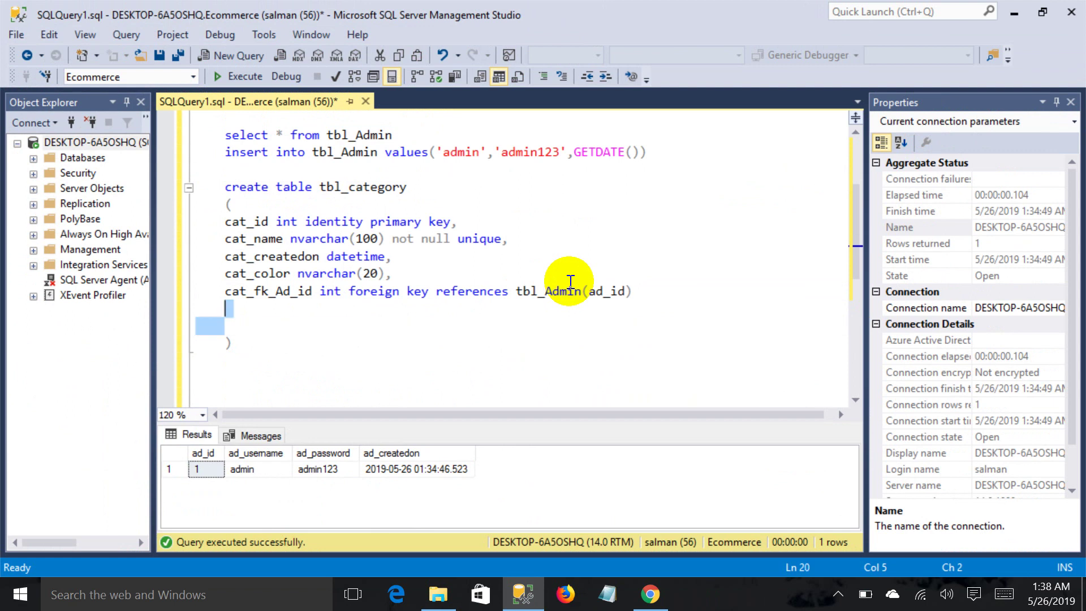
pyautogui.press('BackSpace')
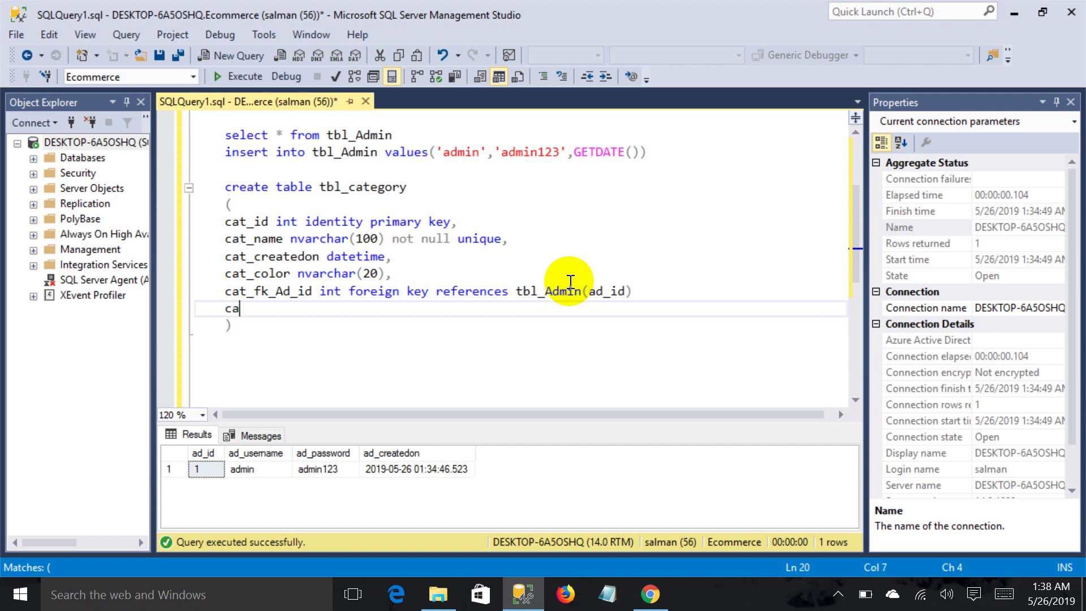
pyautogui.write('t_icon')
pyautogui.write(' nvarc')
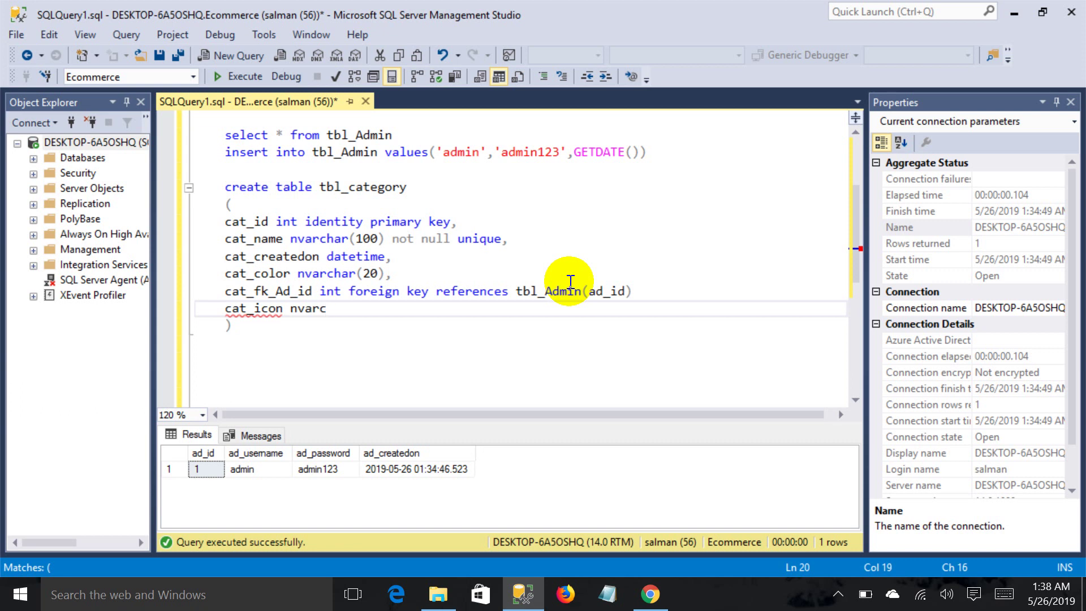
pyautogui.write('har(')
pyautogui.write('50) not n')
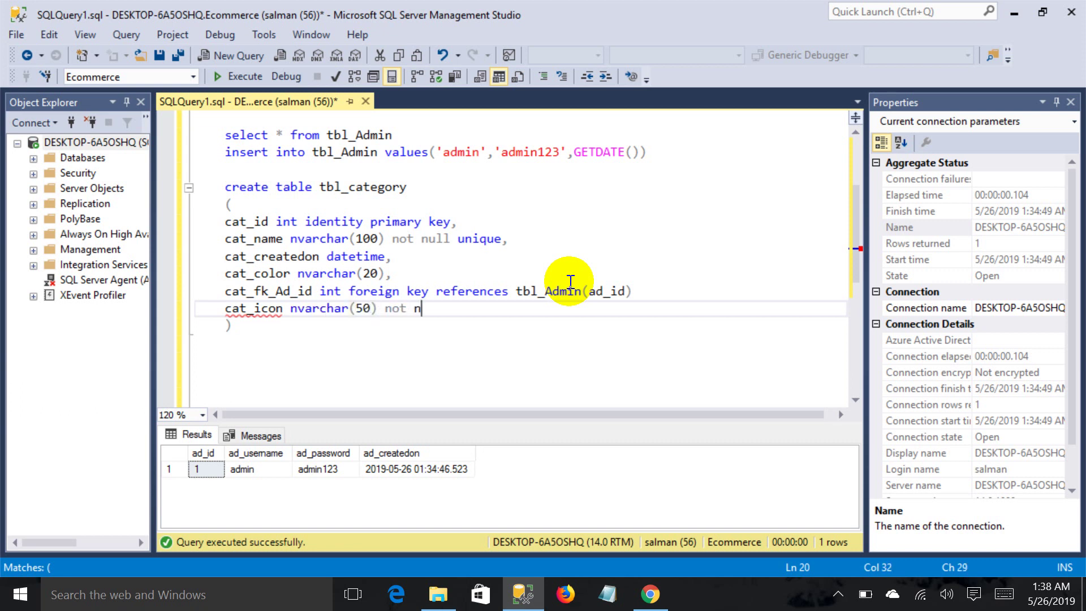
pyautogui.write('ull')
pyautogui.write(',')
# Move the cat_icon nvarchar(50) not null line above cat_fk_Ad_id.
pyautogui.press('Up')
pyautogui.press('Down')
pyautogui.hotkey('shift', 'Home')
pyautogui.hotkey('ctrl', 'x')
pyautogui.press('Up')
pyautogui.press('Return')
pyautogui.press('Up')
pyautogui.hotkey('ctrl', 'v')
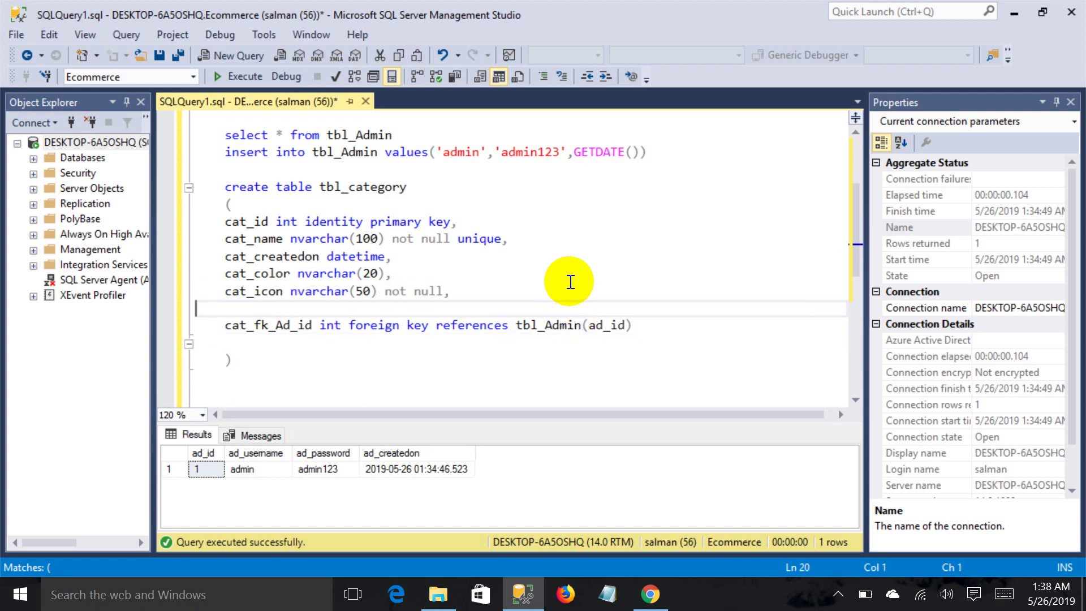
pyautogui.press('BackSpace')
# Execute the complete CREATE TABLE tbl_category statement.
pyautogui.press('Down')
pyautogui.press('Down')
pyautogui.press('Down')
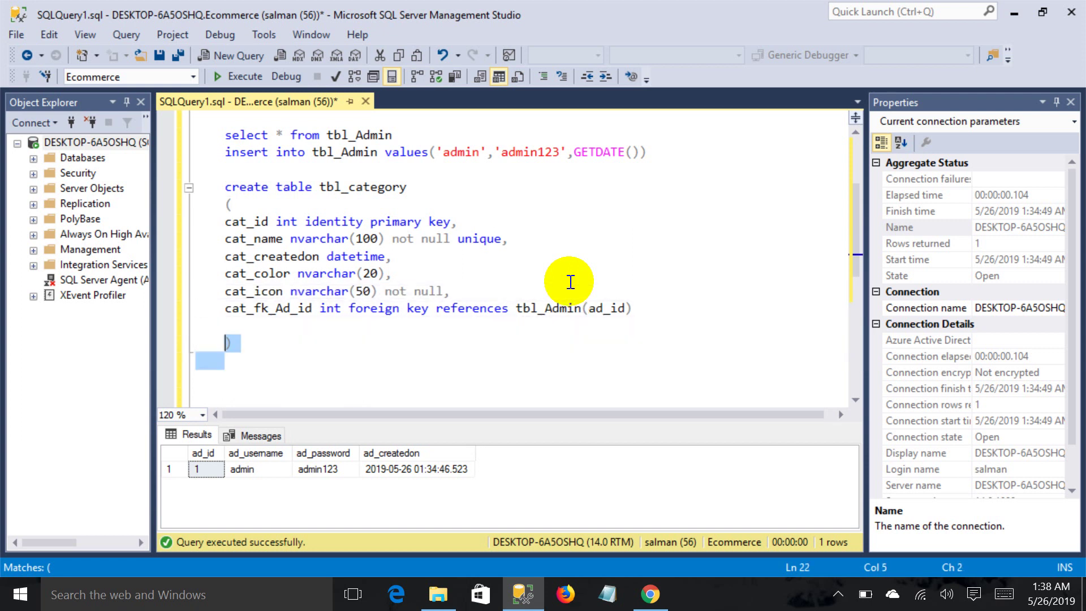
pyautogui.hotkey('shift', 'Up')
pyautogui.hotkey('shift', 'Up')
pyautogui.hotkey('shift', 'Up')
pyautogui.hotkey('shift', 'Up')
pyautogui.hotkey('shift', 'Up')
pyautogui.hotkey('shift', 'Up')
pyautogui.press('F5')
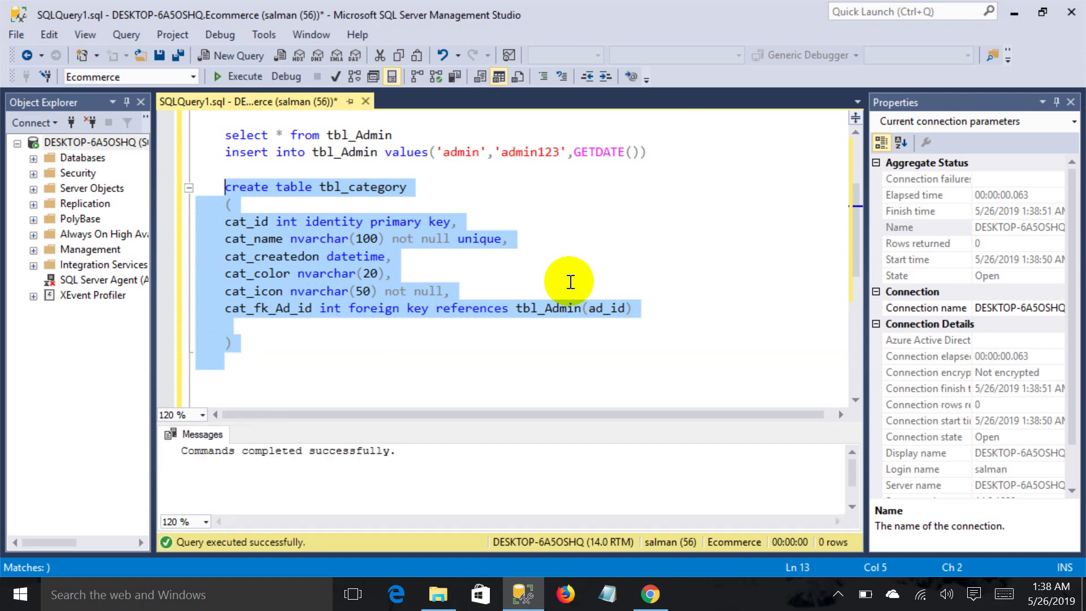
# Run SELECT * FROM tbl_category, confirming six empty columns, then add blank lines below.
pyautogui.press('Down')
pyautogui.press('Down')
pyautogui.write('se')
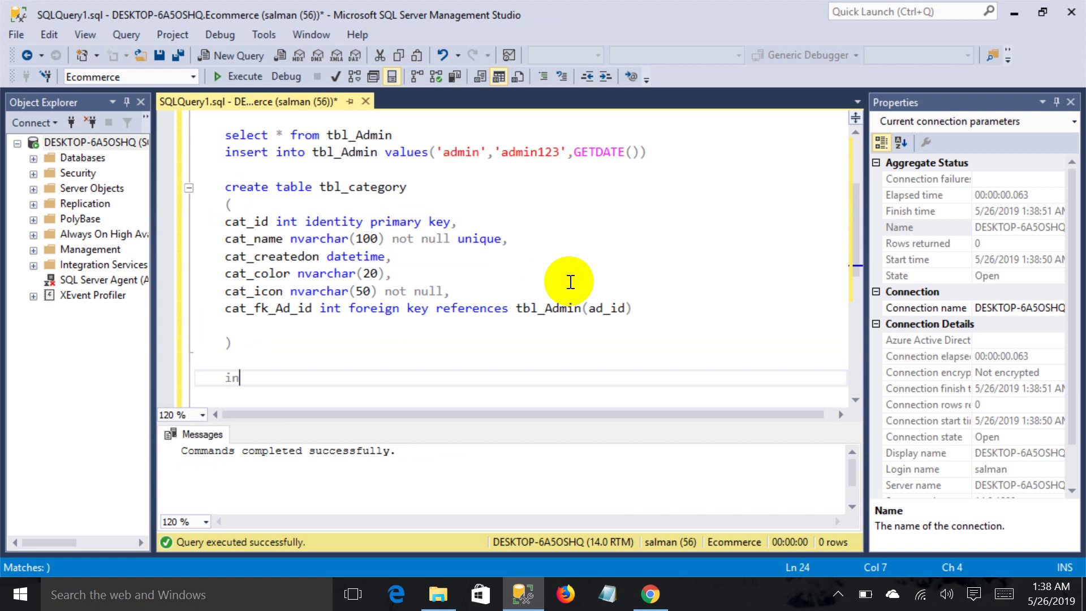
pyautogui.press('BackSpace')
pyautogui.press('BackSpace')
pyautogui.write('select * ')
pyautogui.write('from tbl')
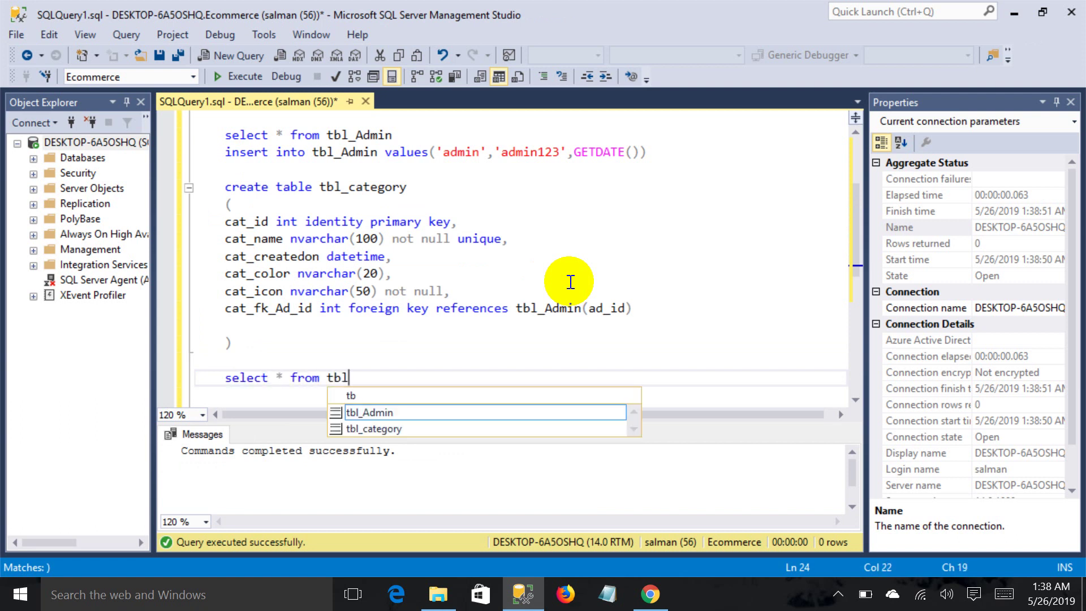
pyautogui.press('Down')
pyautogui.press('Tab')
pyautogui.hotkey('shift', 'Home')
pyautogui.press('F5')
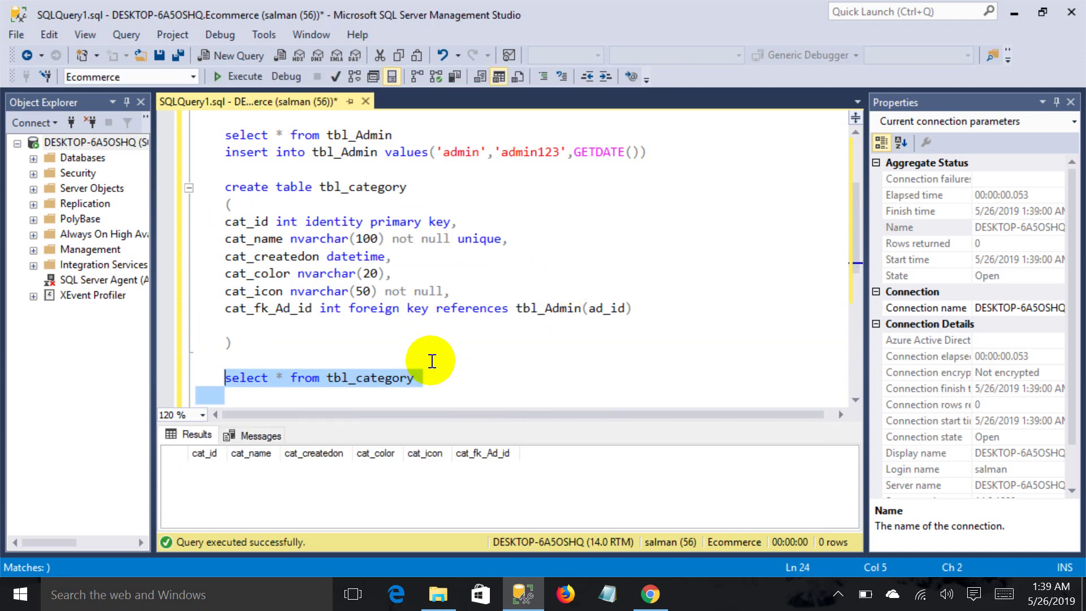
pyautogui.click(442, 377)
pyautogui.press('Return')
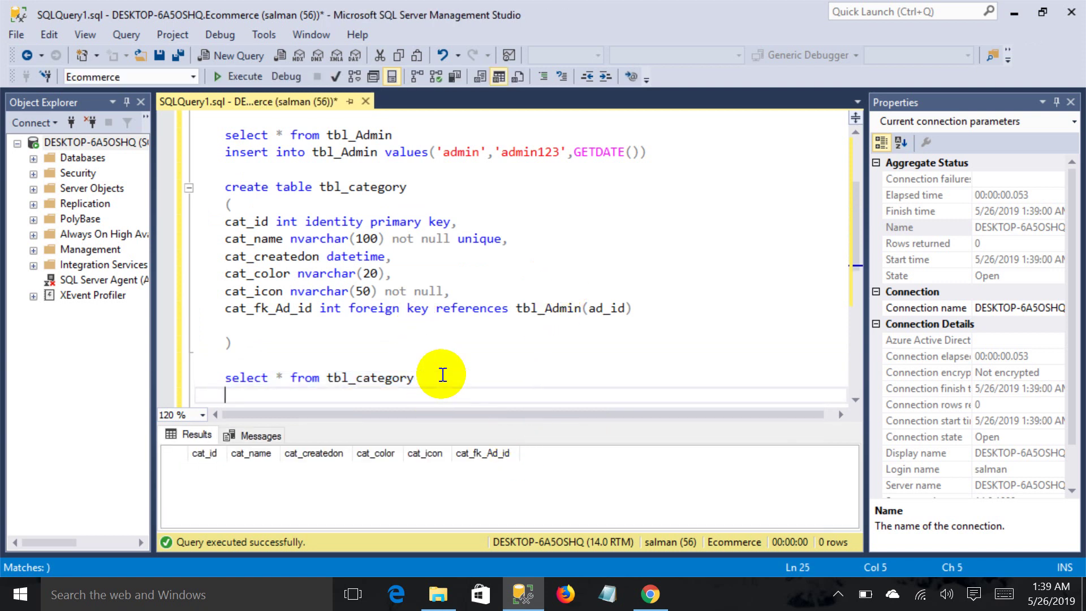
pyautogui.press('Return')
pyautogui.press('Return')
pyautogui.press('Return')
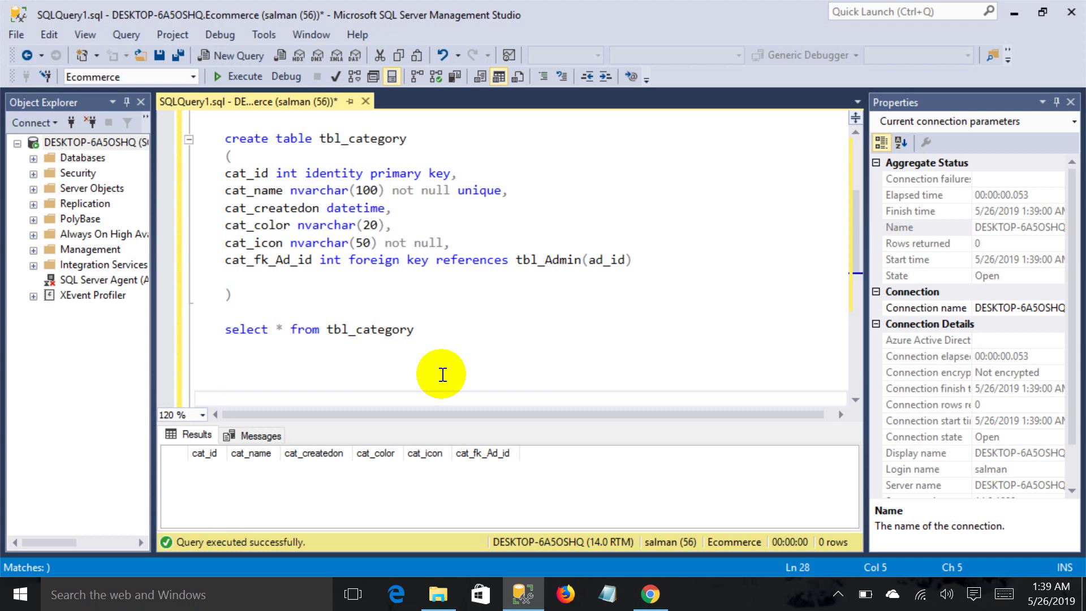
pyautogui.scroll(-3, 441, 322)
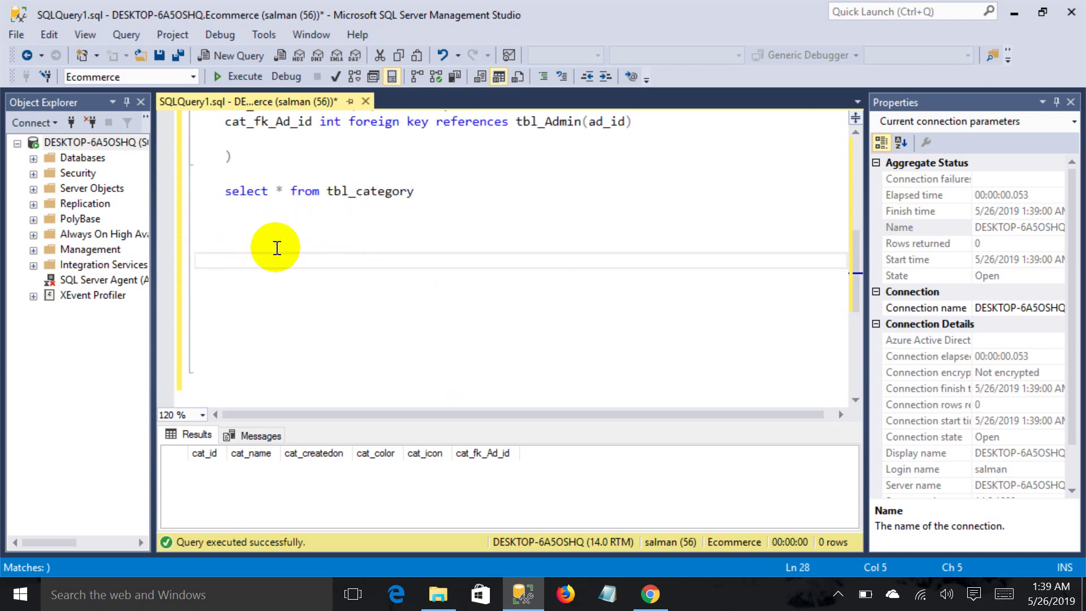
# Write CREATE TABLE tbl_product with pro_id int identity primary key and pro_name nvarchar(50) not null.
pyautogui.click(258, 242)
pyautogui.write('creaet')
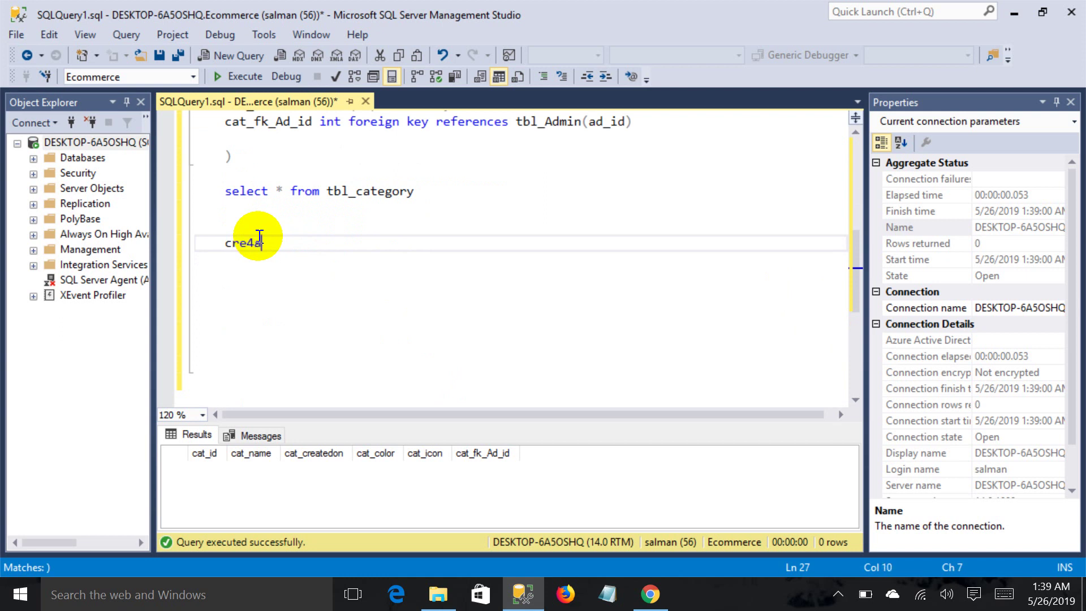
pyautogui.press('BackSpace')
pyautogui.press('BackSpace')
pyautogui.press('BackSpace')
pyautogui.write('ate ta')
pyautogui.write('ble tbl_')
pyautogui.write('product')
pyautogui.press('Return')
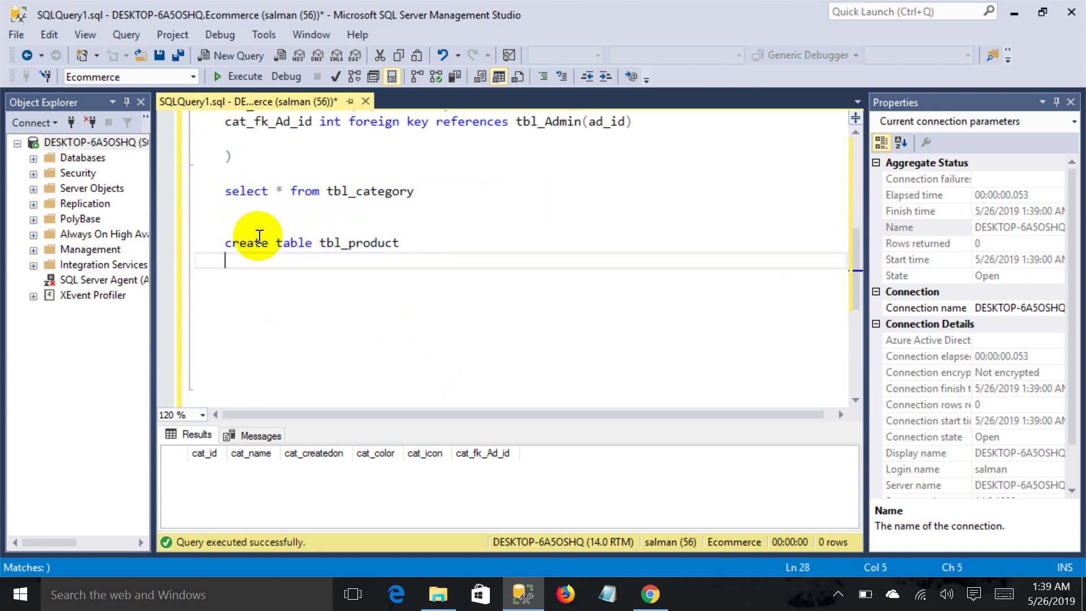
pyautogui.write('(')
pyautogui.press('Return')
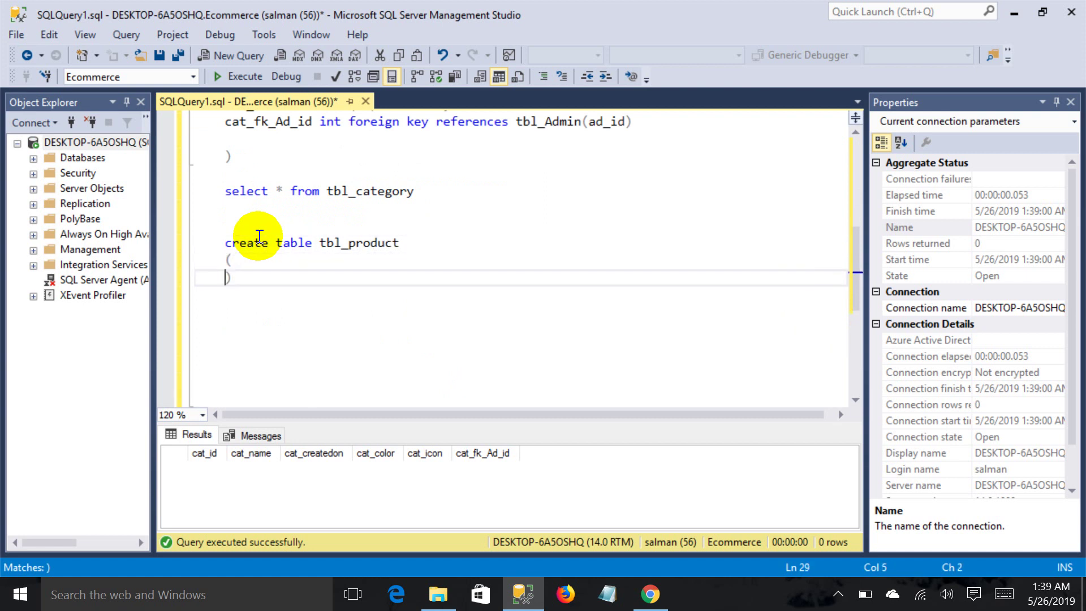
pyautogui.write(')')
pyautogui.press('Return')
pyautogui.press('Return')
pyautogui.press('Up')
pyautogui.press('Up')
pyautogui.press('Up')
pyautogui.write('p')
pyautogui.press('BackSpace')
pyautogui.write('pro_')
pyautogui.write('id int ')
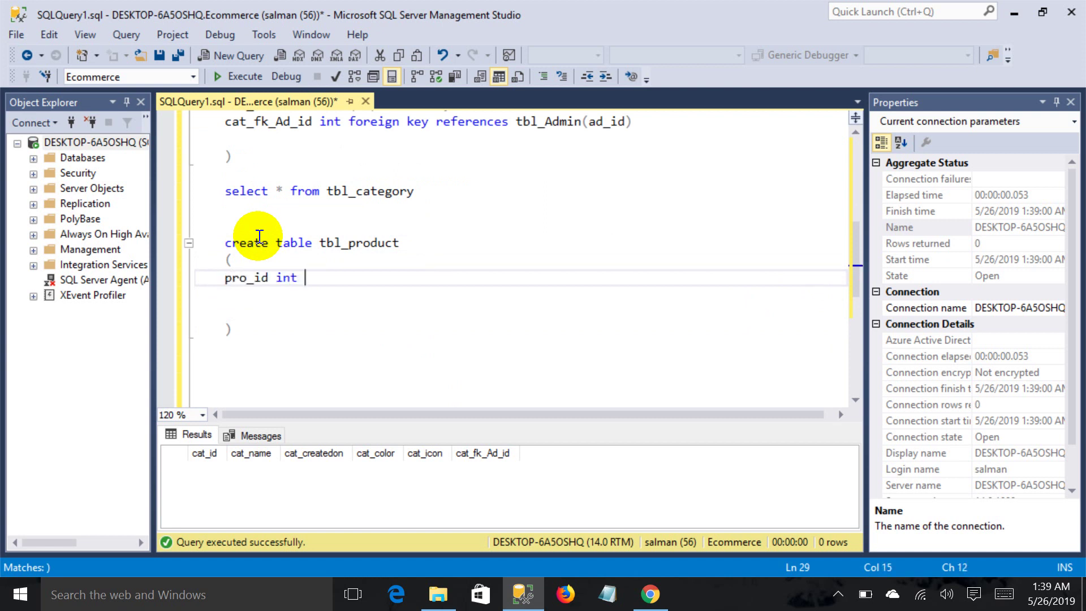
pyautogui.write('identity')
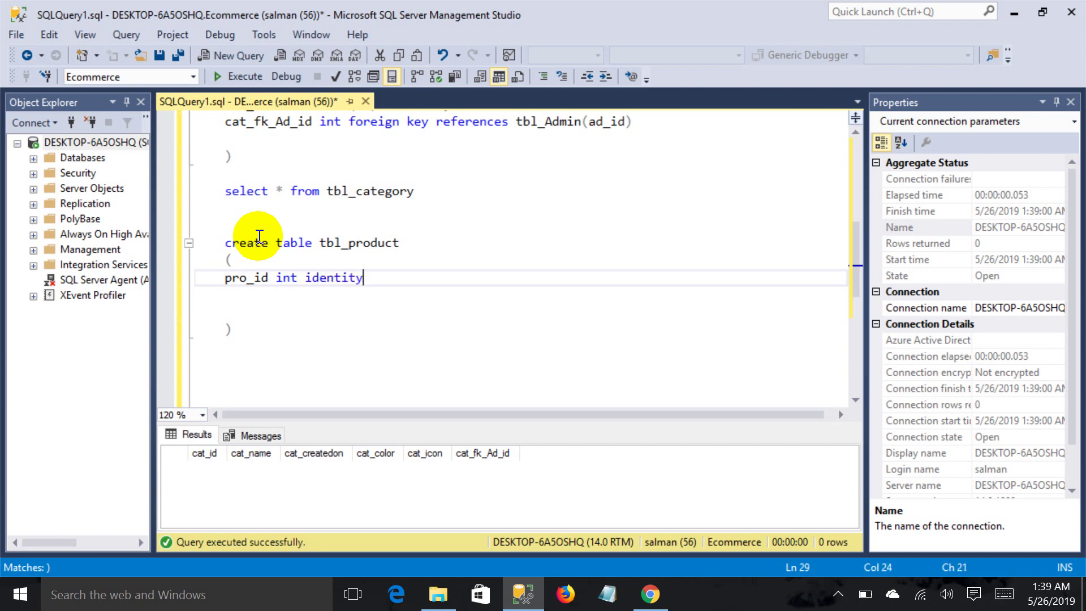
pyautogui.write(' primar')
pyautogui.write('y key,')
pyautogui.press('Return')
pyautogui.write('pro')
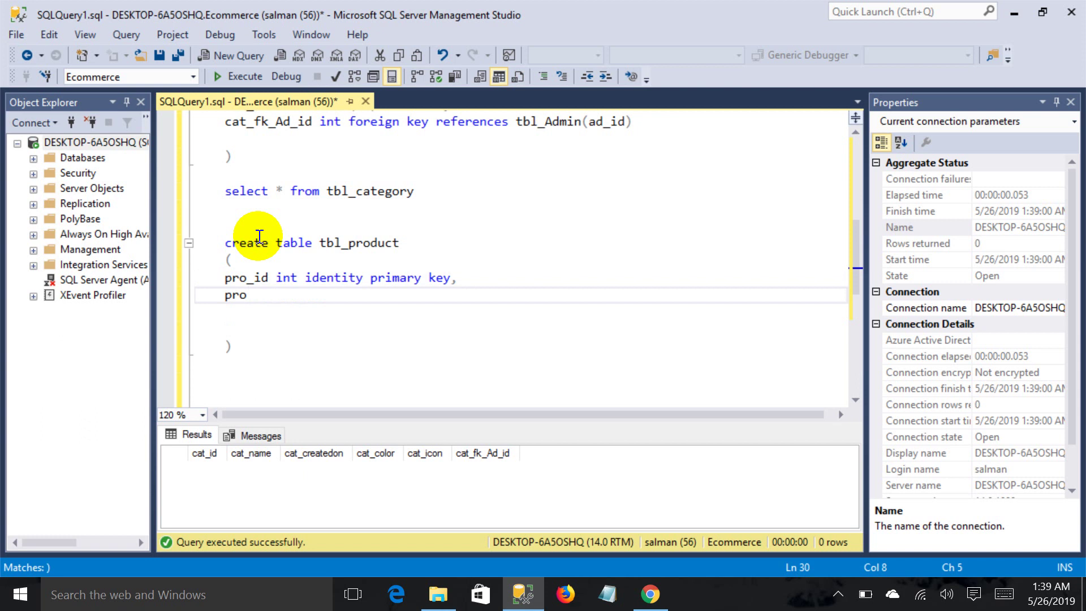
pyautogui.write('_nam')
pyautogui.press('BackSpace')
pyautogui.write('me nvarchar')
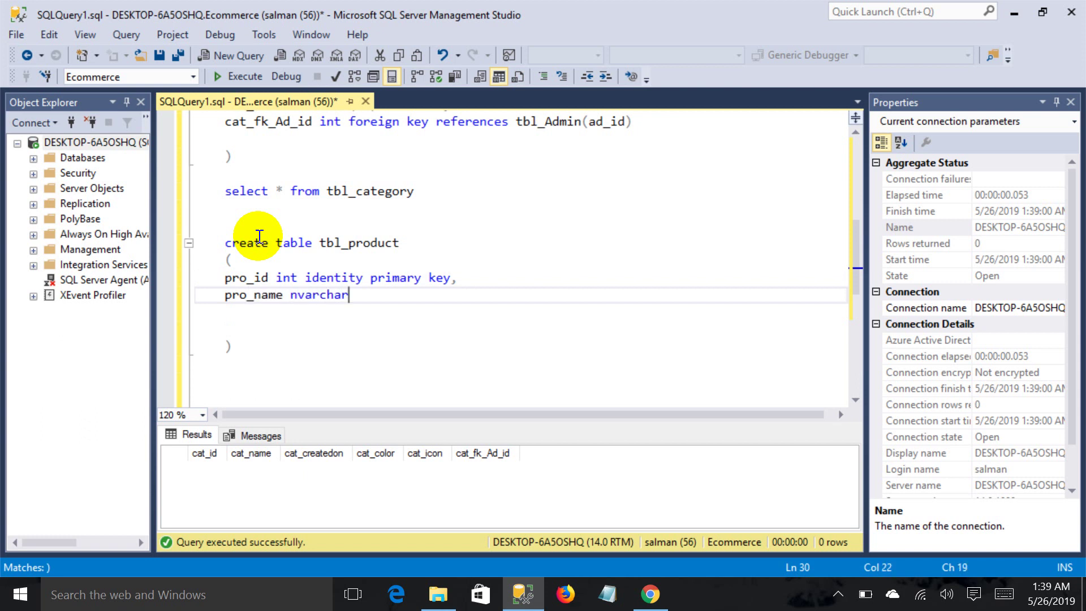
pyautogui.write('(05')
pyautogui.press('BackSpace')
pyautogui.press('BackSpace')
pyautogui.write('50) not nu')
pyautogui.write('ll un')
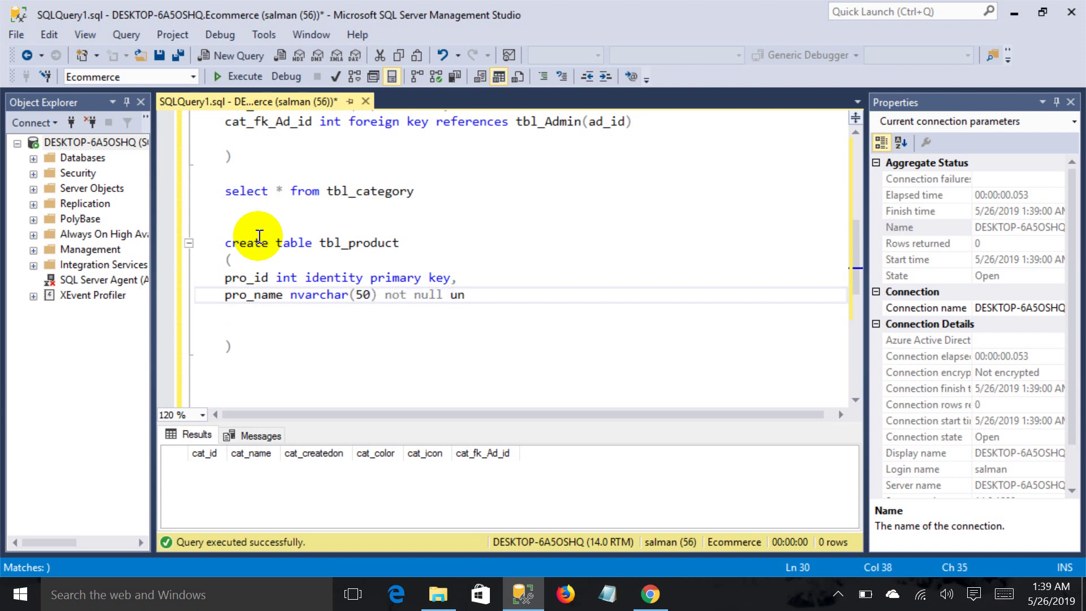
pyautogui.press('BackSpace')
pyautogui.press('BackSpace')
pyautogui.press('BackSpace')
pyautogui.write(',')
# Add a pro_image1 nvarchar(50) not null column line.
pyautogui.press('Return')
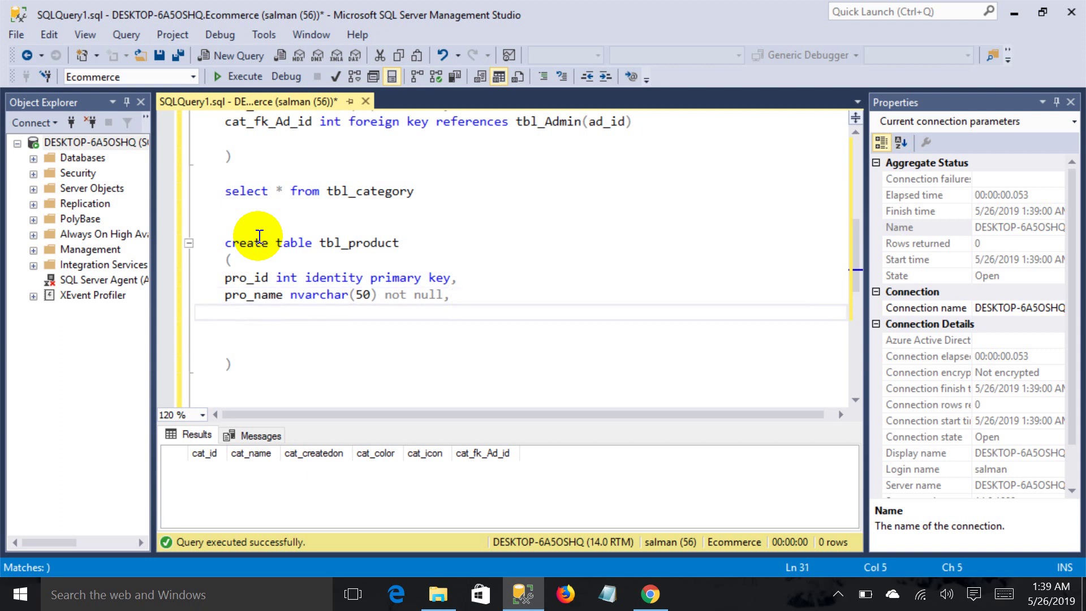
pyautogui.write('pro_')
pyautogui.write('image')
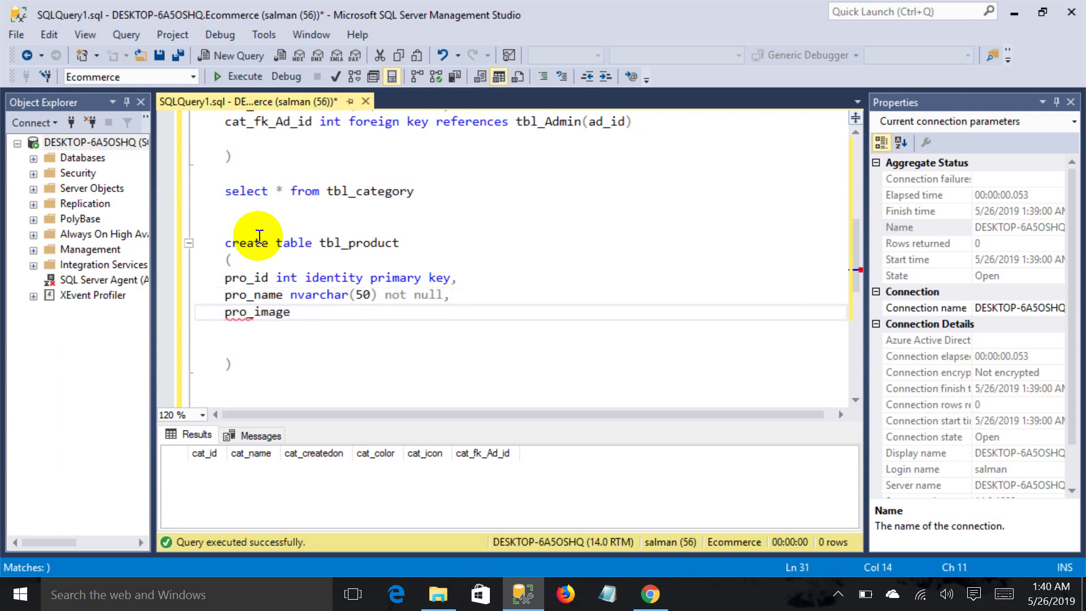
pyautogui.write('1 nva')
pyautogui.write('rcha')
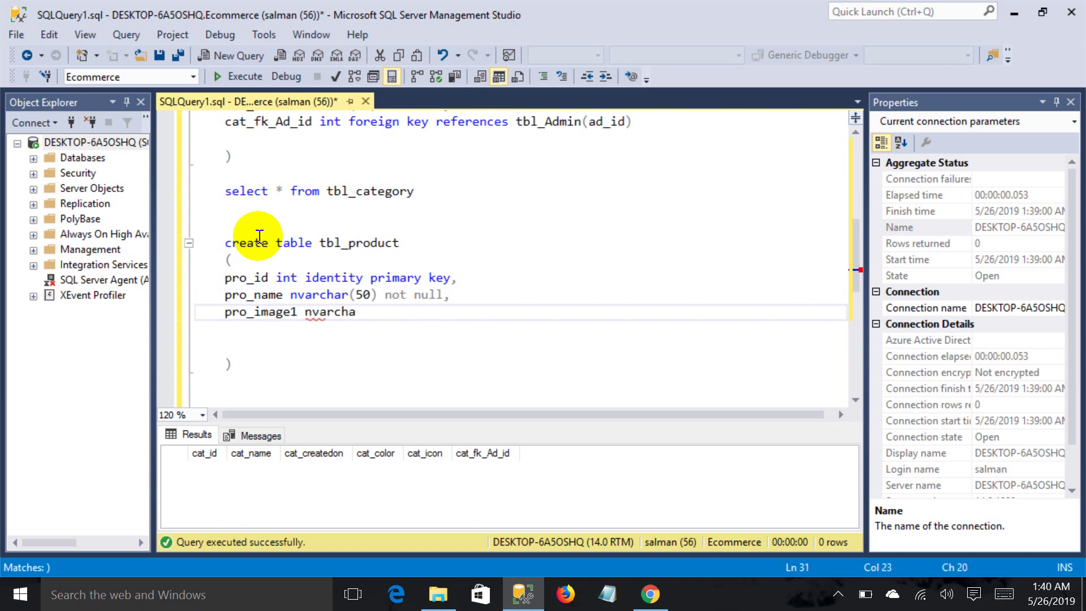
pyautogui.write('h')
pyautogui.press('BackSpace')
pyautogui.write('r')
pyautogui.write('(05')
pyautogui.press('BackSpace')
pyautogui.press('BackSpace')
pyautogui.write('50) no')
pyautogui.write('t null,')
# Duplicate the pro_image1 line twice and rename the copies pro_image2 and pro_image3.
pyautogui.press('Return')
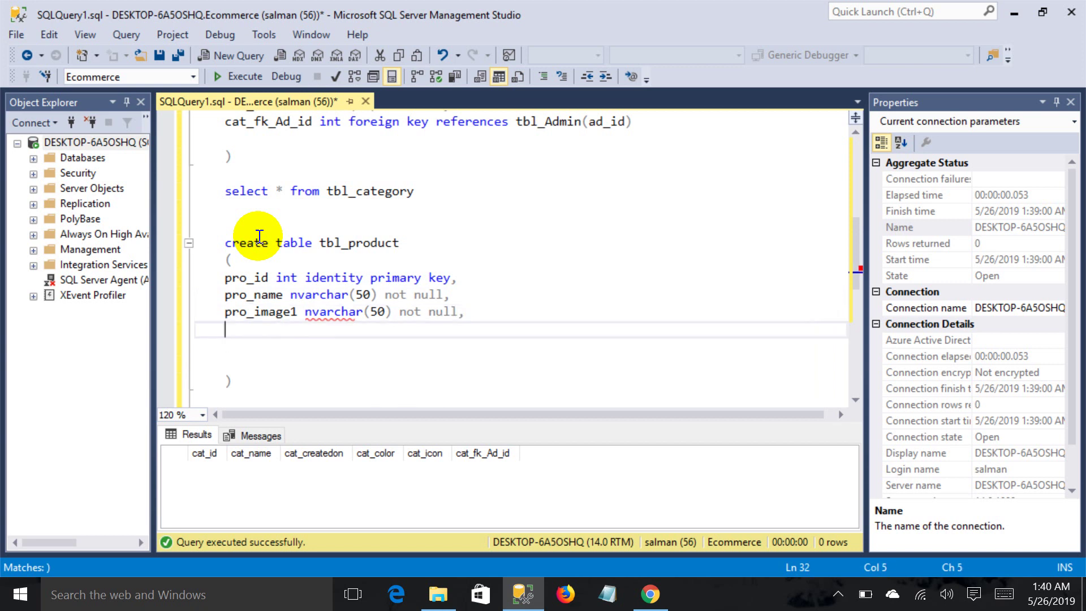
pyautogui.hotkey('shift', 'Up')
pyautogui.hotkey('ctrl', 'c')
pyautogui.hotkey('ctrl', 'v')
pyautogui.hotkey('ctrl', 'v')
pyautogui.hotkey('ctrl', 'v')
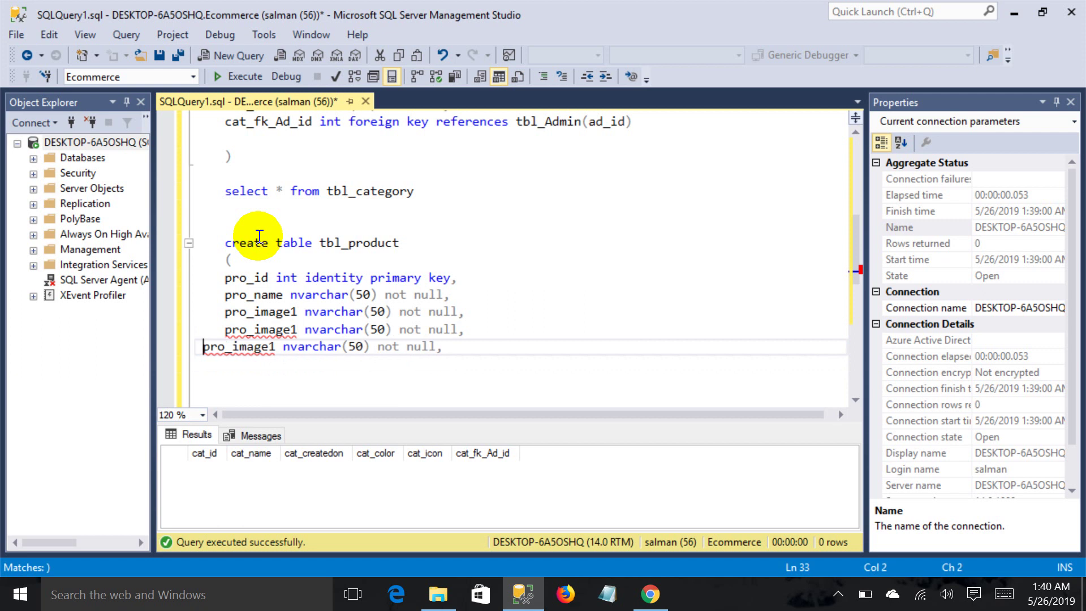
pyautogui.press('Up')
pyautogui.press('Up')
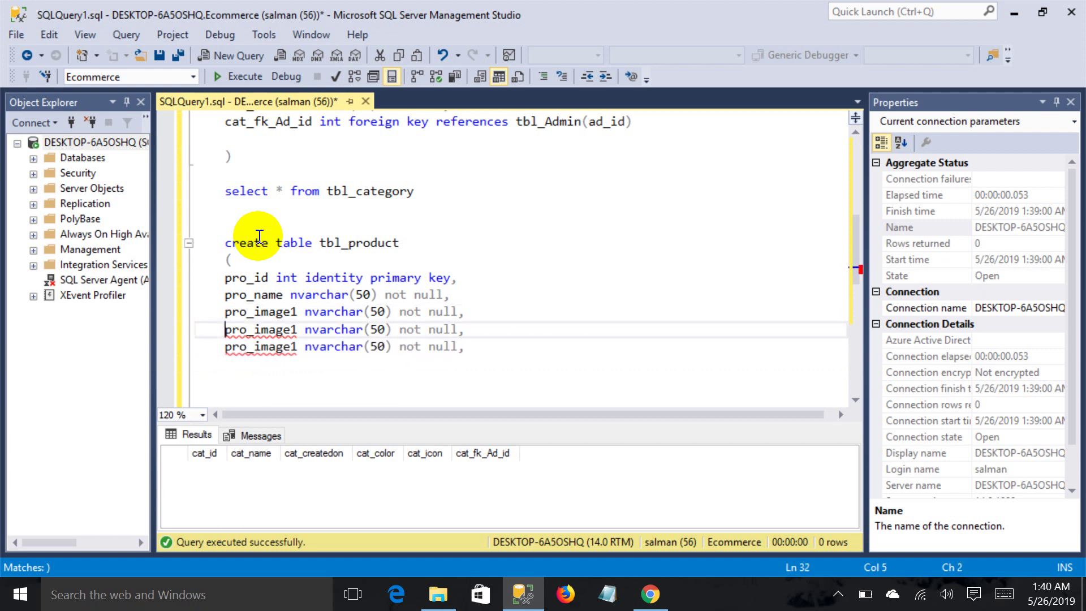
pyautogui.press('Down')
pyautogui.press('Right')
pyautogui.press('Right')
pyautogui.press('Right')
pyautogui.press('Right')
pyautogui.press('Right')
pyautogui.press('BackSpace')
pyautogui.write('2')
pyautogui.press('Down')
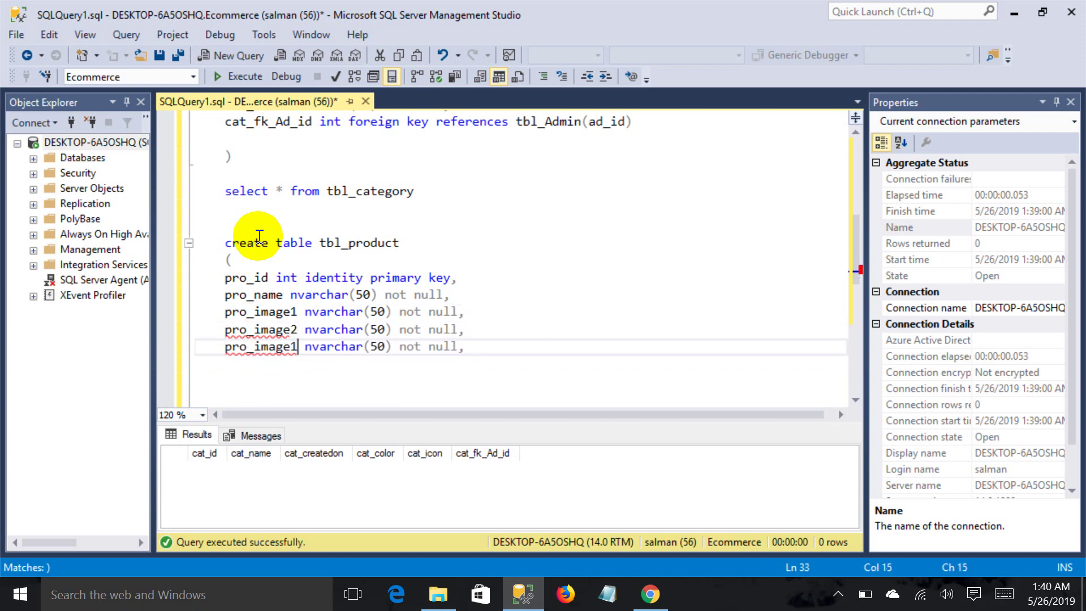
pyautogui.press('BackSpace')
pyautogui.write('3')
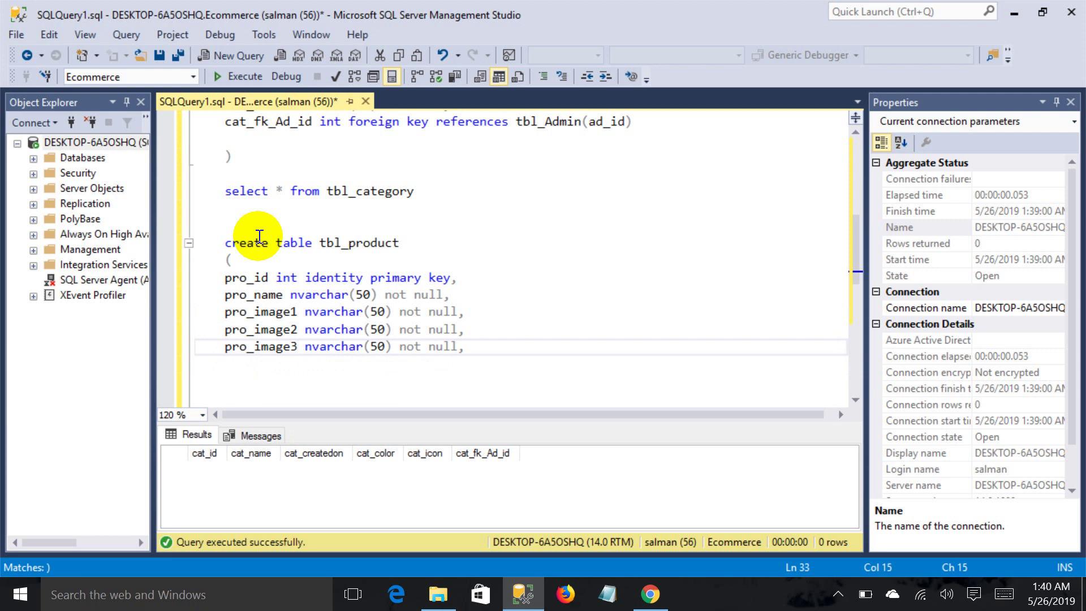
# Remove 'not null' from the pro_image2 column.
pyautogui.press('Up')
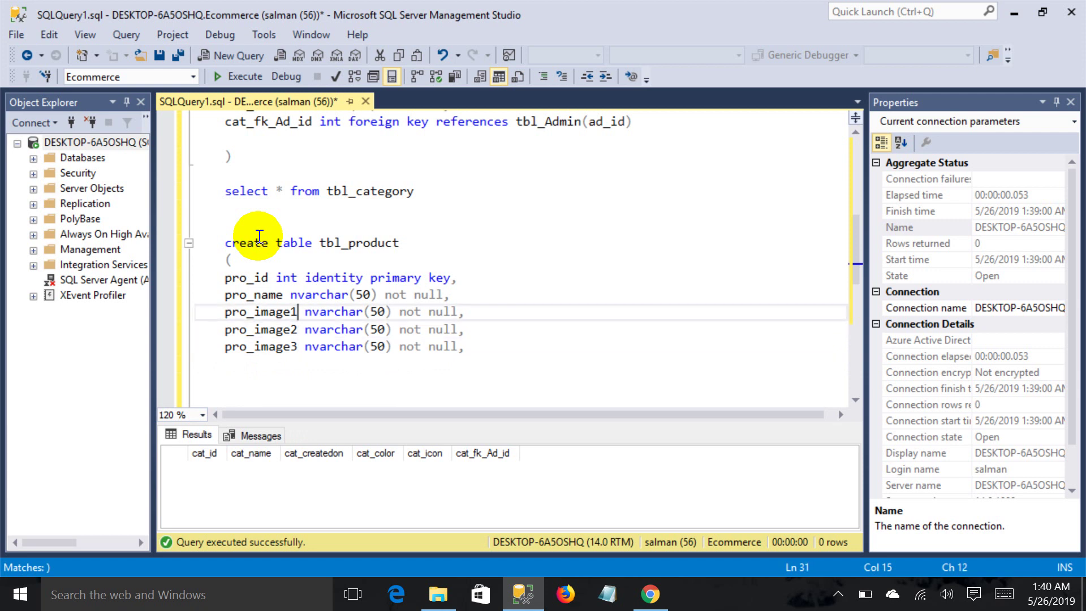
pyautogui.hotkey('ctrl', 'Right')
pyautogui.hotkey('ctrl', 'Right')
pyautogui.hotkey('ctrl', 'Right')
pyautogui.hotkey('ctrl', 'Right')
pyautogui.press('Right')
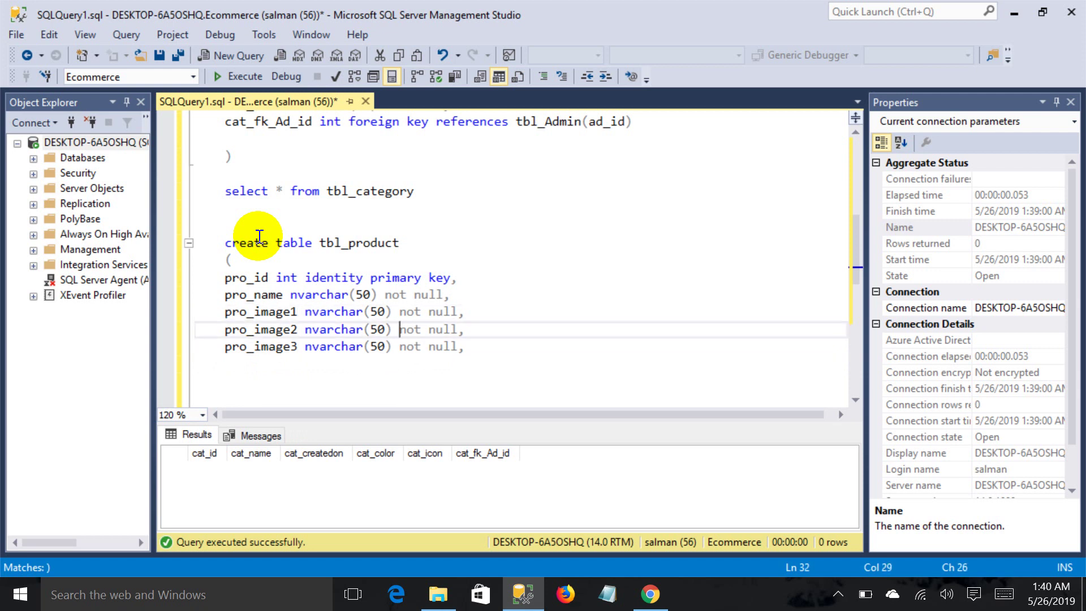
pyautogui.press('Left')
pyautogui.hotkey('shift', 'Right')
pyautogui.hotkey('shift', 'Right')
pyautogui.hotkey('shift', 'Right')
pyautogui.hotkey('shift', 'Right')
pyautogui.hotkey('shift', 'Right')
pyautogui.hotkey('shift', 'Right')
pyautogui.hotkey('shift', 'Right')
pyautogui.press('Delete')
# Remove 'not null' from pro_image3 and start a new column line.
pyautogui.press('Down')
pyautogui.hotkey('shift', 'Right')
pyautogui.hotkey('shift', 'Right')
pyautogui.hotkey('shift', 'Right')
pyautogui.hotkey('shift', 'Right')
pyautogui.hotkey('shift', 'Right')
pyautogui.hotkey('shift', 'Right')
pyautogui.press('Delete')
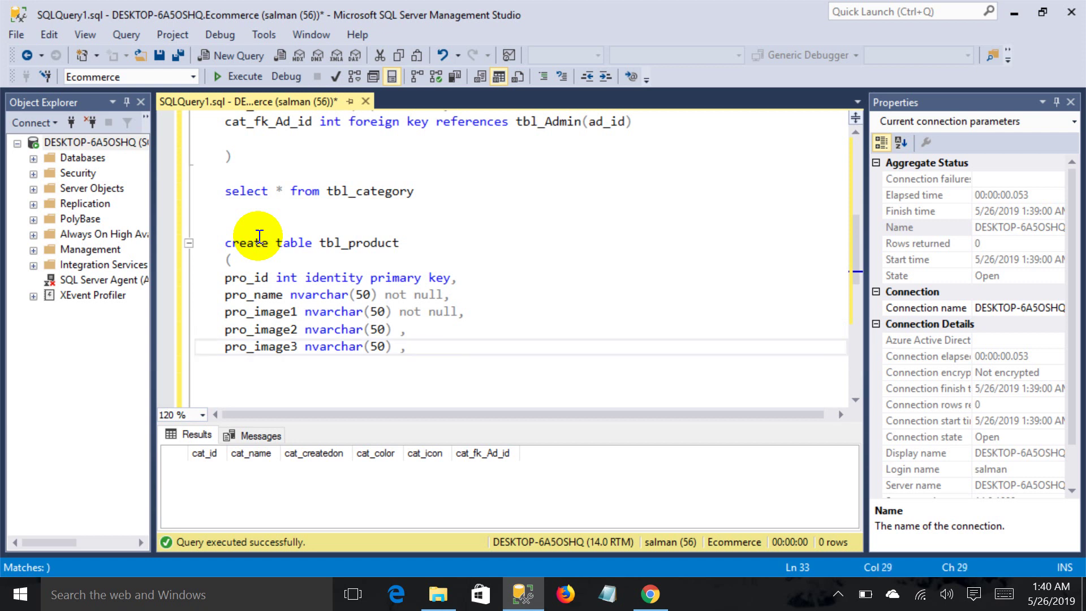
pyautogui.press('Up')
pyautogui.press('Down')
pyautogui.press('End')
pyautogui.press('Return')
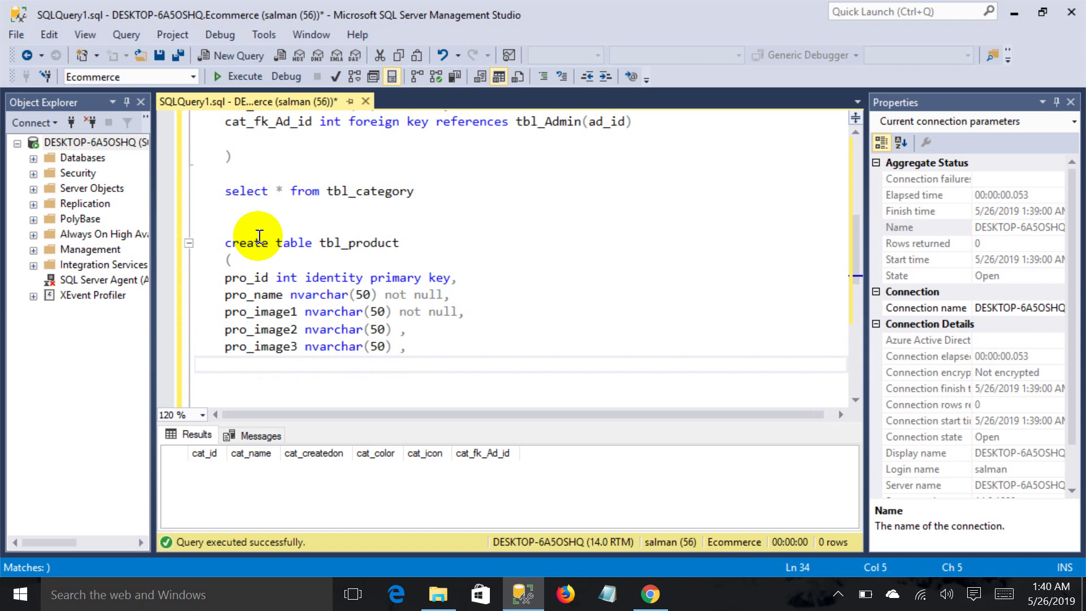
pyautogui.write('pro_')
pyautogui.write('desc ')
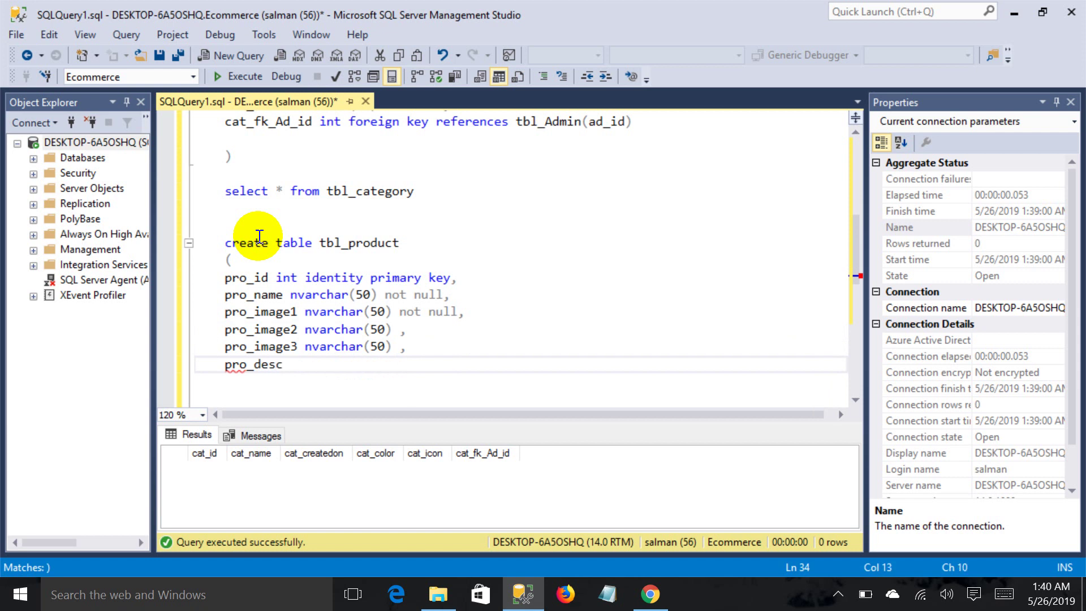
pyautogui.write('nvarch')
pyautogui.write('ar(20')
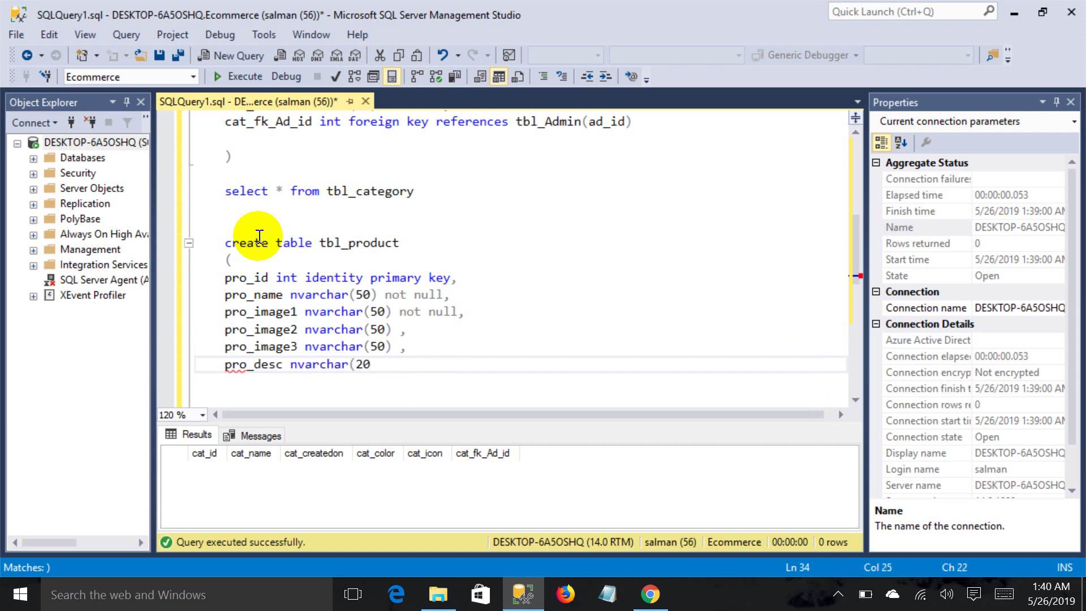
pyautogui.write('0)')
pyautogui.write(' not null')
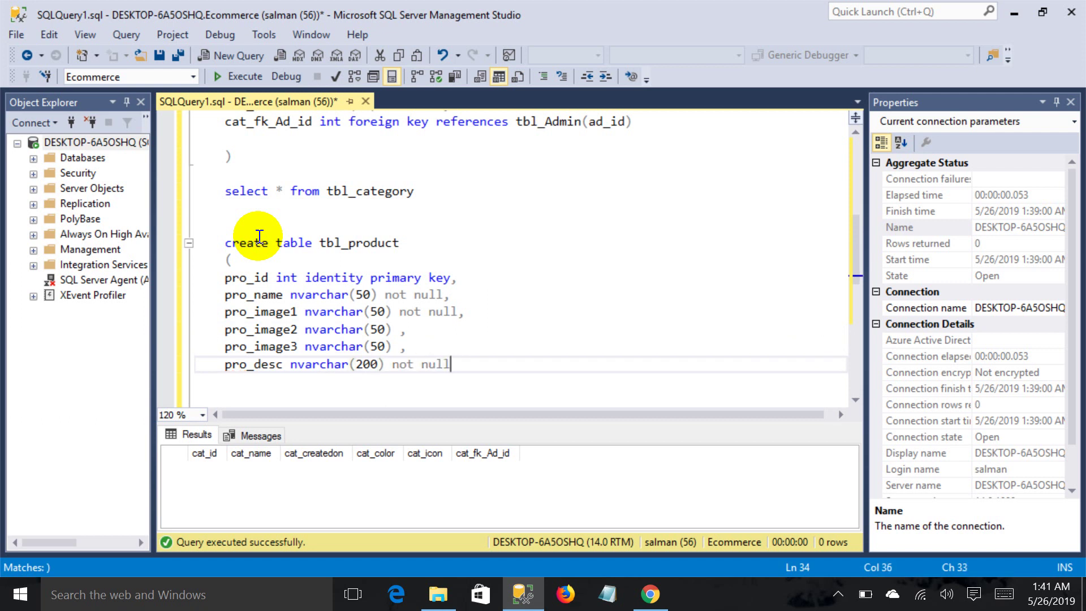
pyautogui.write(',')
# Add pro_desc nvarchar(200) not null and pro_price float columns to tbl_product.
pyautogui.press('Return')
pyautogui.write('pro')
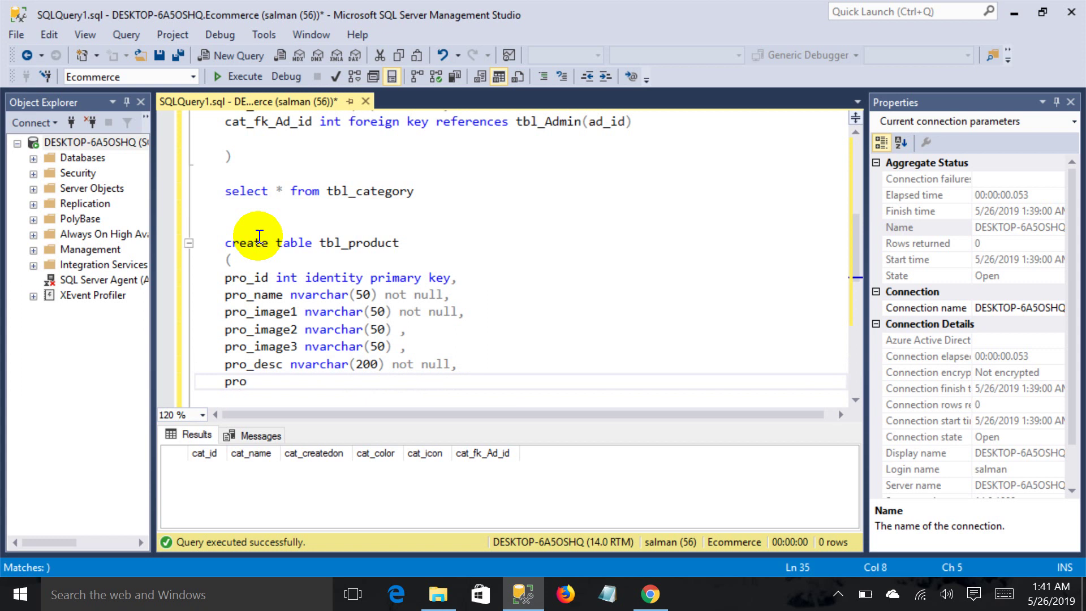
pyautogui.write('_')
pyautogui.write('p')
pyautogui.write('ric')
pyautogui.write('e flao')
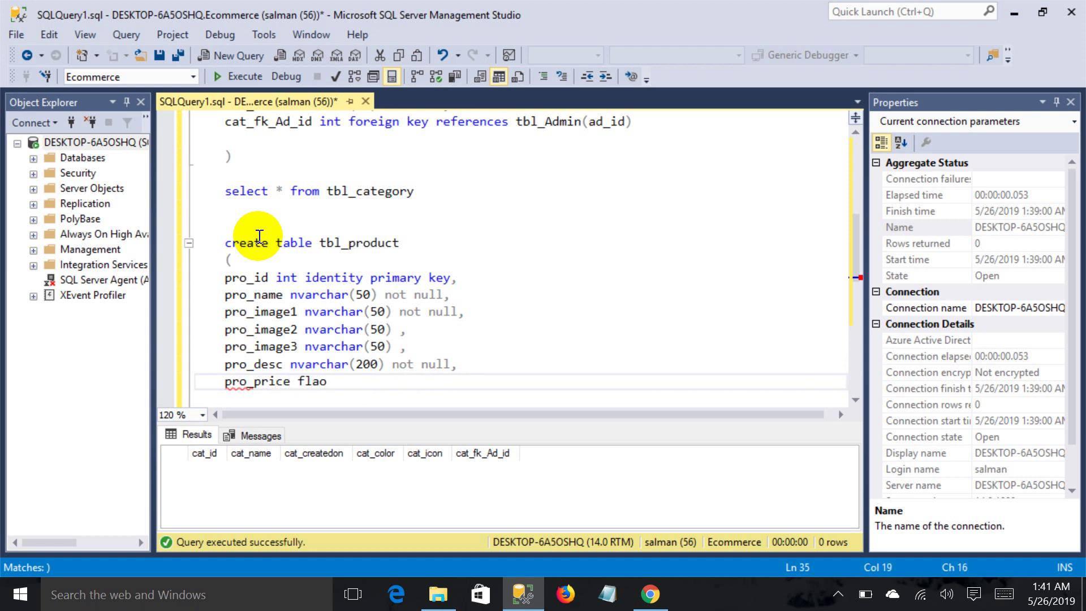
pyautogui.press('BackSpace')
pyautogui.press('BackSpace')
pyautogui.write('oat,')
pyautogui.press('Return')
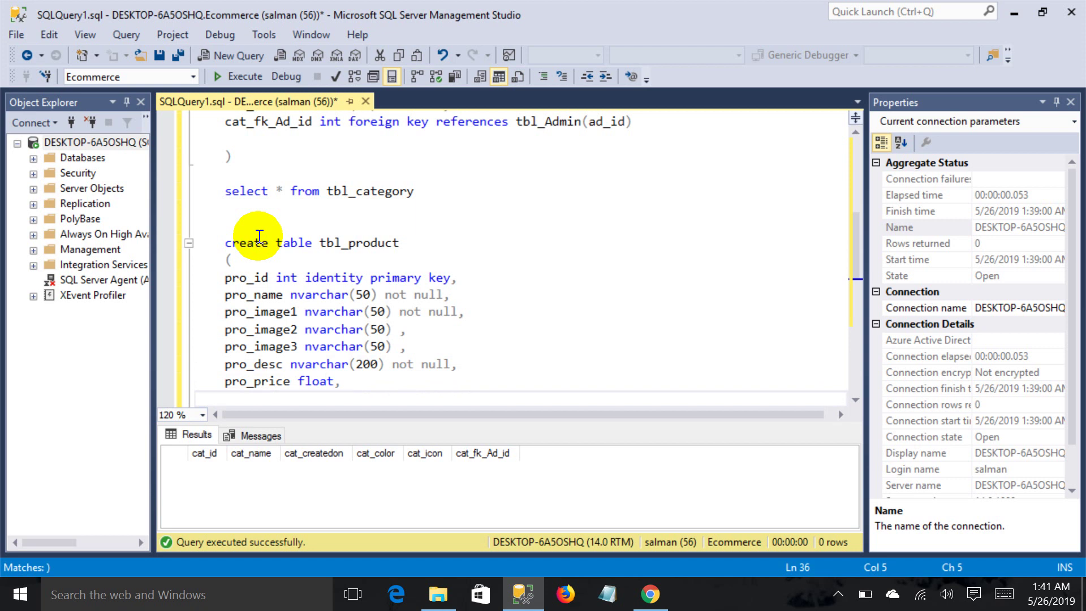
pyautogui.scroll(-3, 615, 309)
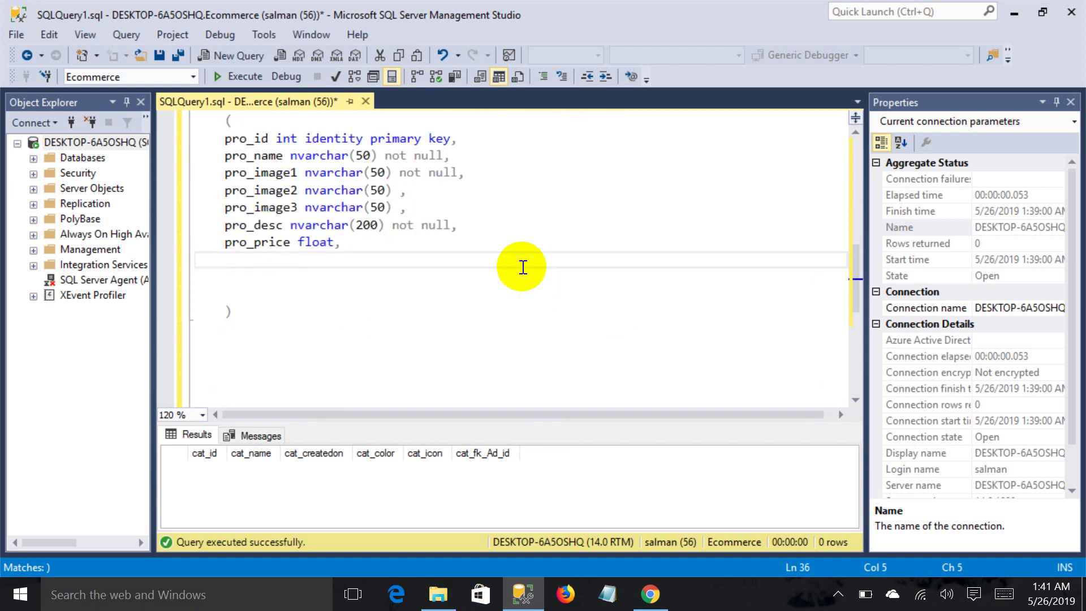
pyautogui.write('pro')
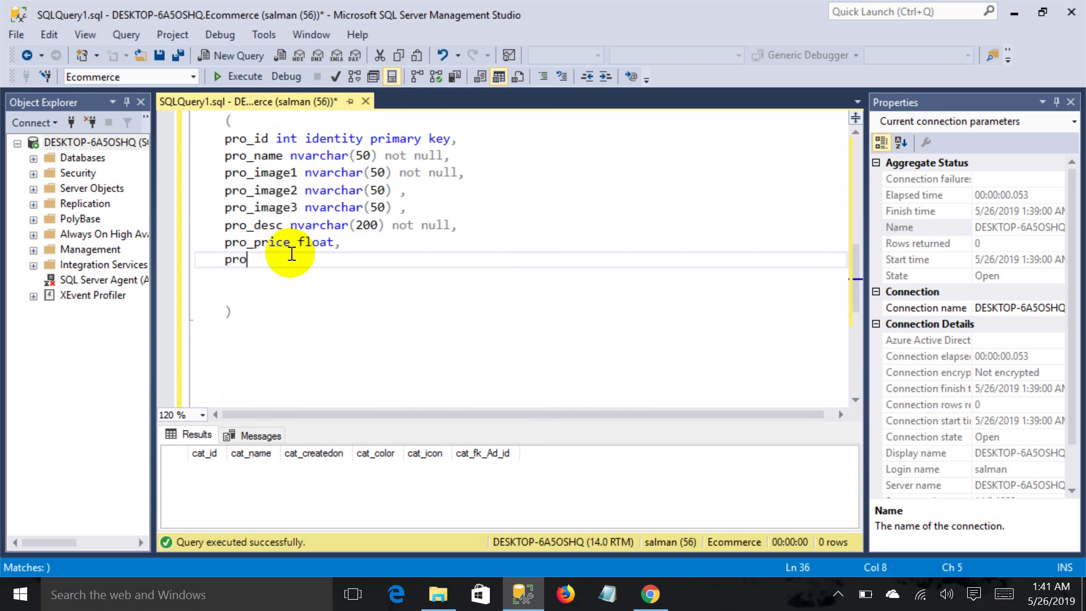
pyautogui.write('+')
# Add a pro_fk_cat_id int column as a foreign key referencing tbl_category(cat_id).
pyautogui.press('BackSpace')
pyautogui.write('_')
pyautogui.write('fk_')
pyautogui.write('cat')
pyautogui.write('_id int ')
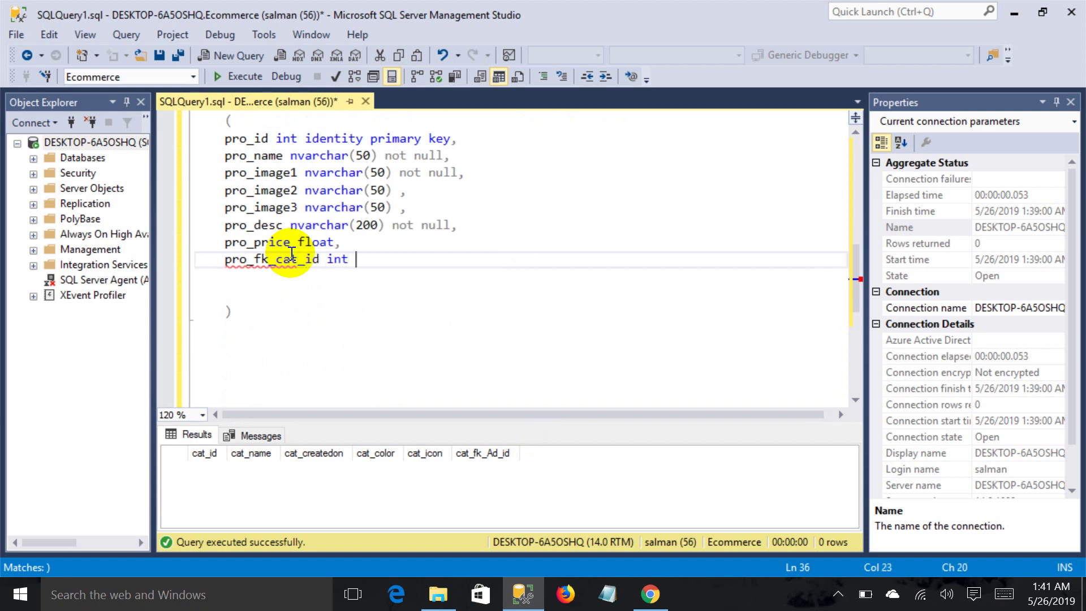
pyautogui.write('foreign ')
pyautogui.write('key references')
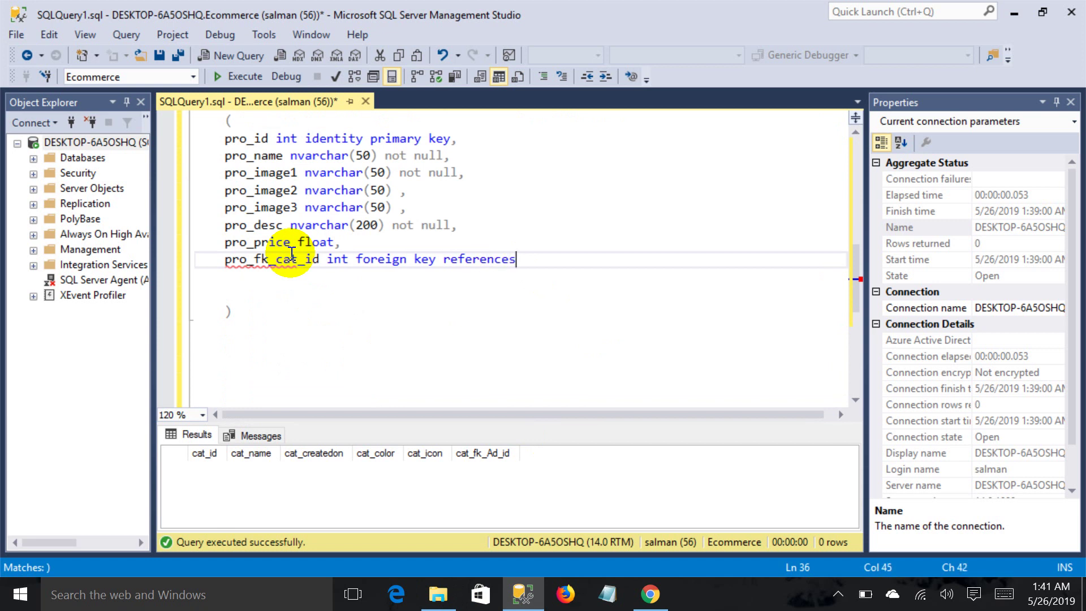
pyautogui.scroll(5, 293, 255)
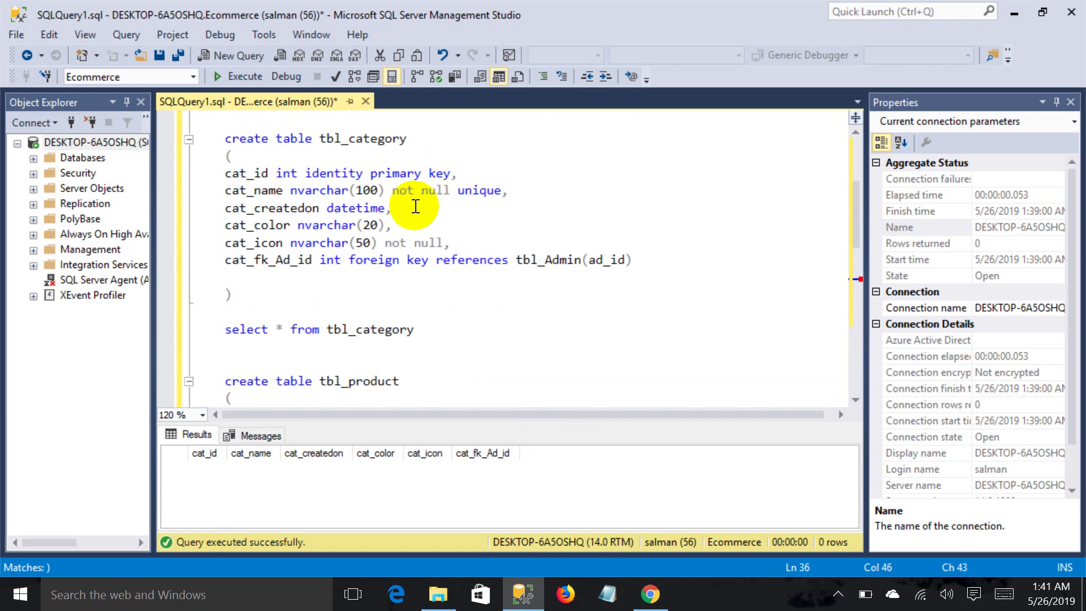
pyautogui.doubleClick(362, 138)
pyautogui.hotkey('ctrl', 'c')
pyautogui.scroll(-5, 450, 213)
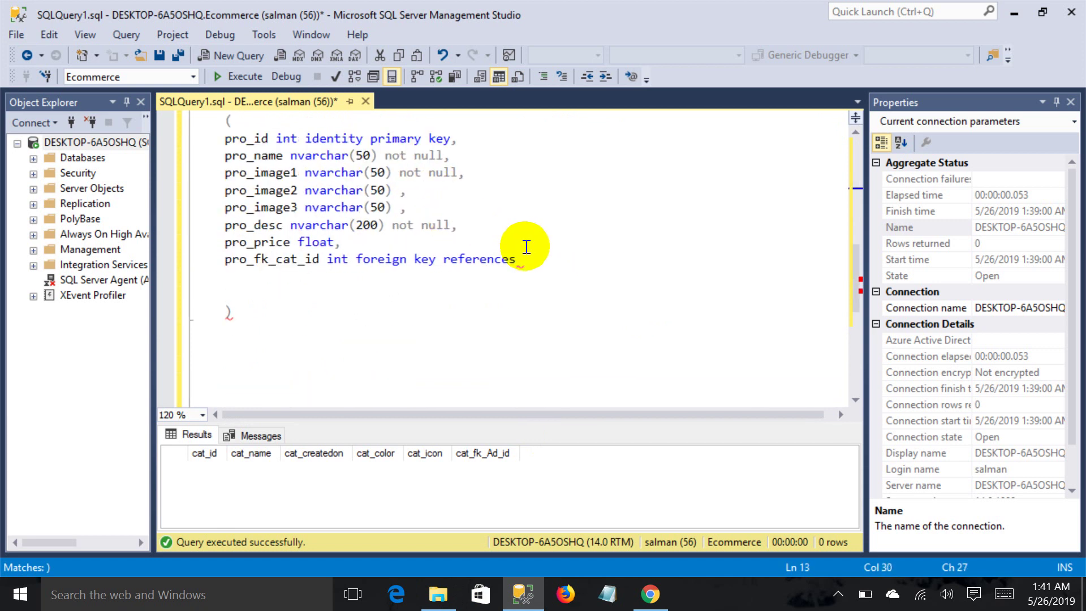
pyautogui.click(541, 258)
pyautogui.hotkey('ctrl', 'v')
pyautogui.write('()')
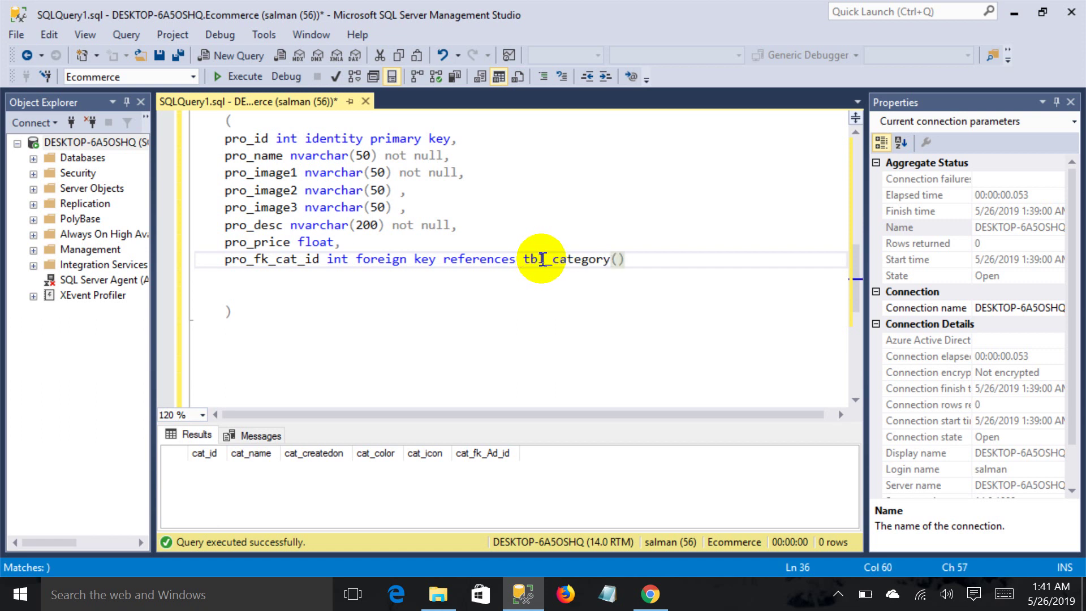
pyautogui.scroll(3, 466, 255)
pyautogui.scroll(3, 257, 206)
pyautogui.doubleClick(254, 313)
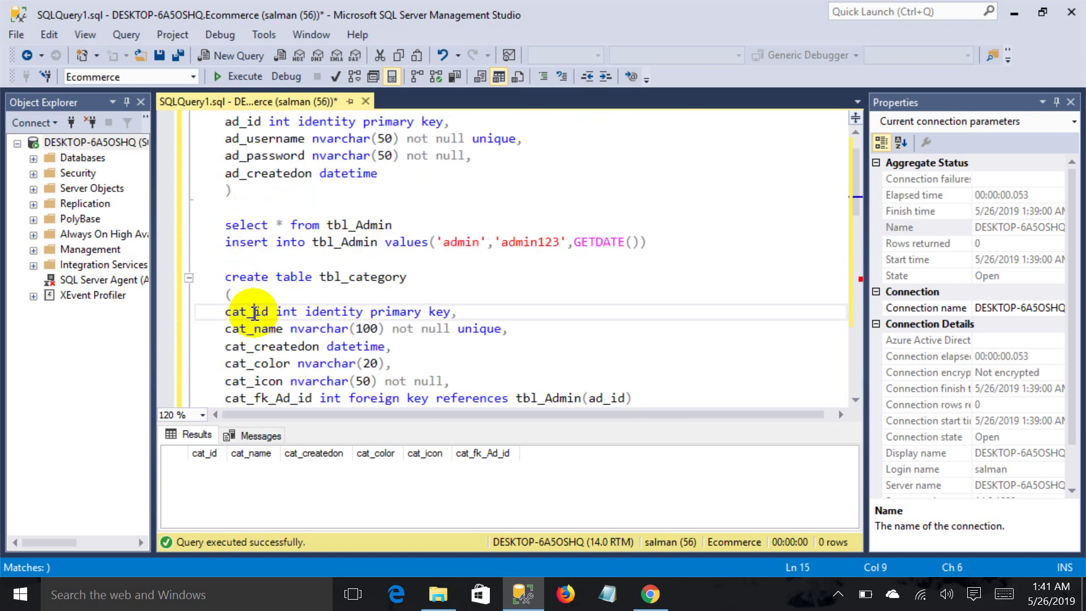
pyautogui.scroll(-5, 449, 352)
pyautogui.hotkey('ctrl', 'c')
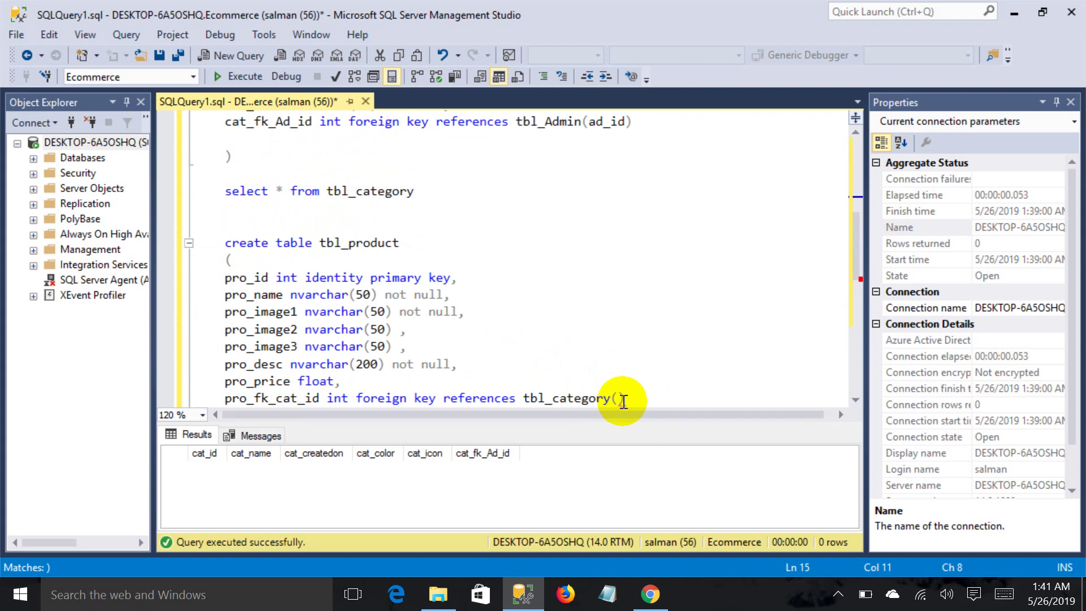
pyautogui.click(621, 398)
pyautogui.hotkey('ctrl', 'v')
pyautogui.scroll(-3, 685, 368)
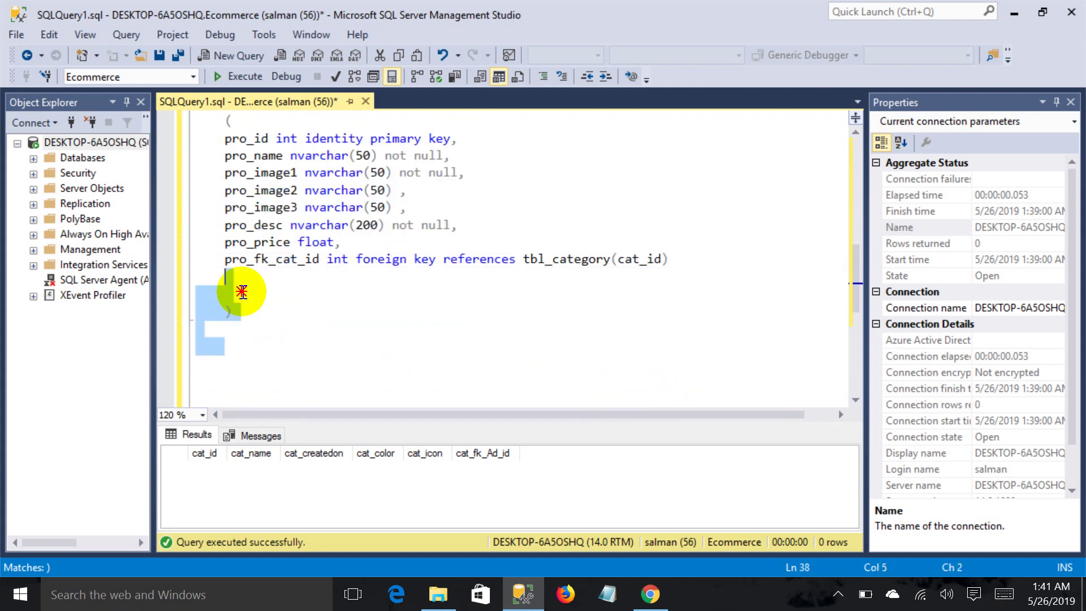
pyautogui.moveTo(242, 292); pyautogui.dragTo(225, 380)
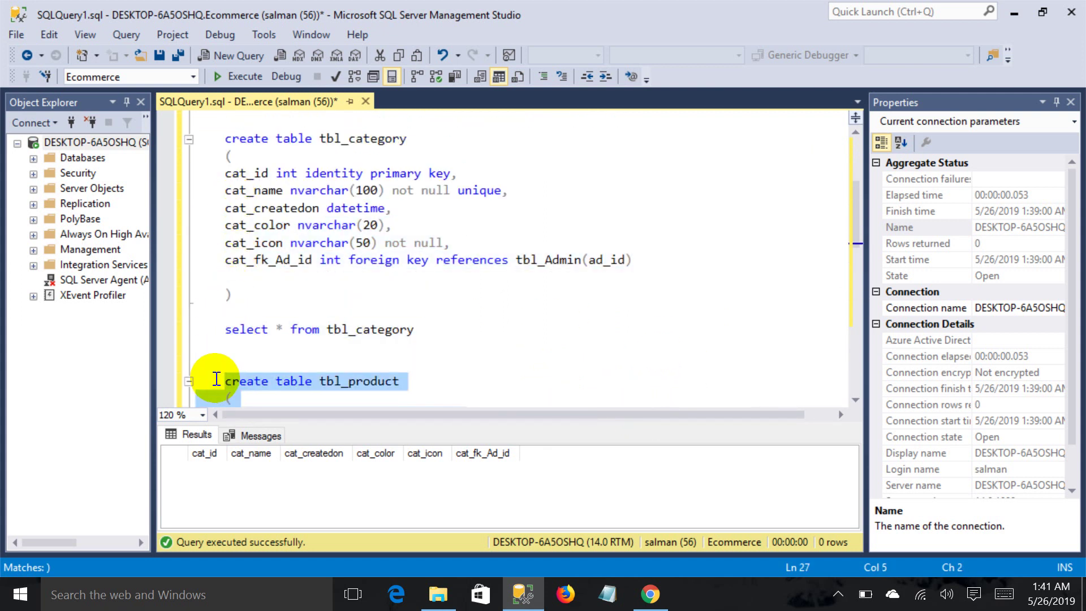
# Execute the CREATE TABLE tbl_product statement and add blank lines below it.
pyautogui.press('F5')
pyautogui.scroll(-3, 373, 310)
pyautogui.scroll(-3, 373, 310)
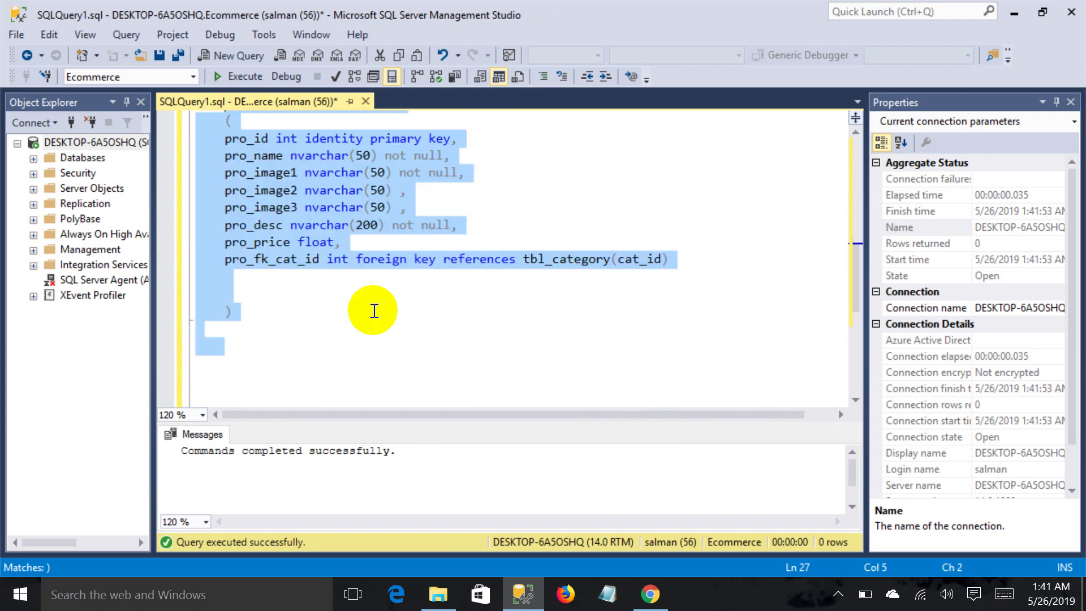
pyautogui.scroll(3, 373, 310)
pyautogui.scroll(-3, 543, 279)
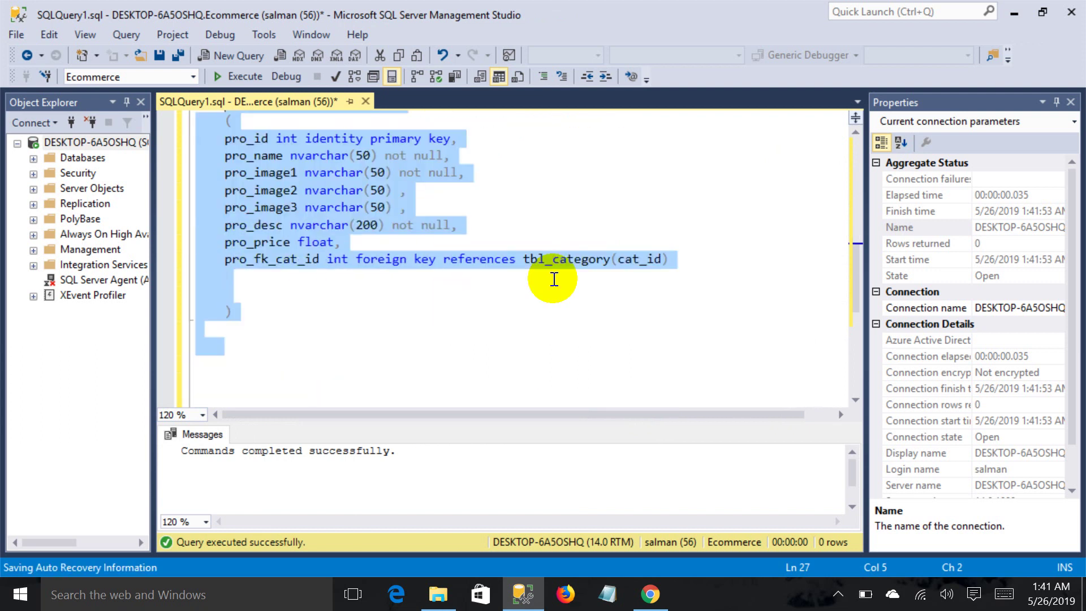
pyautogui.click(509, 315)
pyautogui.press('Return')
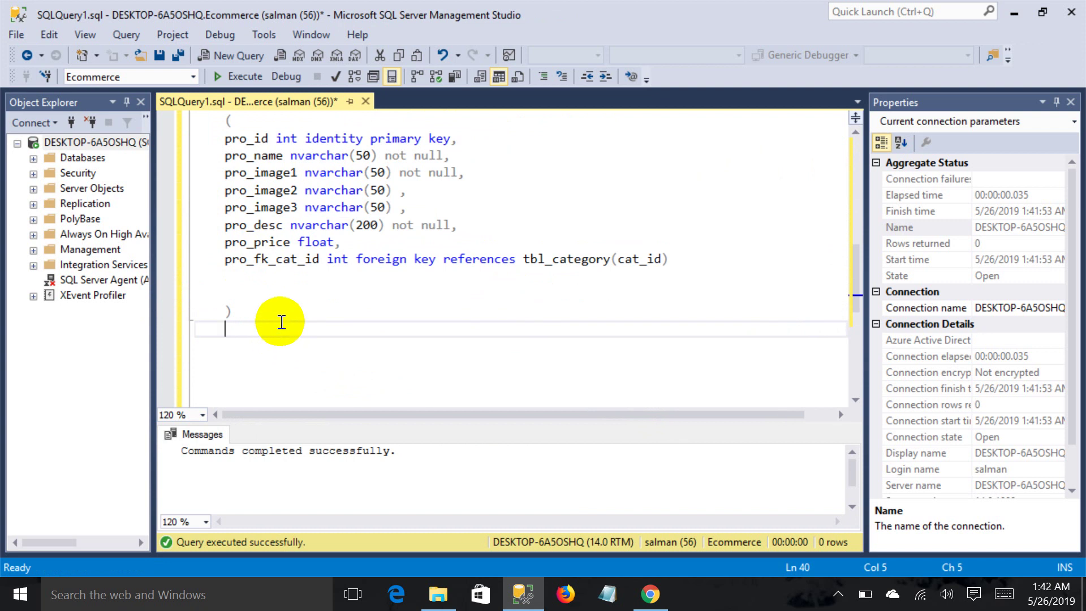
pyautogui.press('Return')
pyautogui.press('Return')
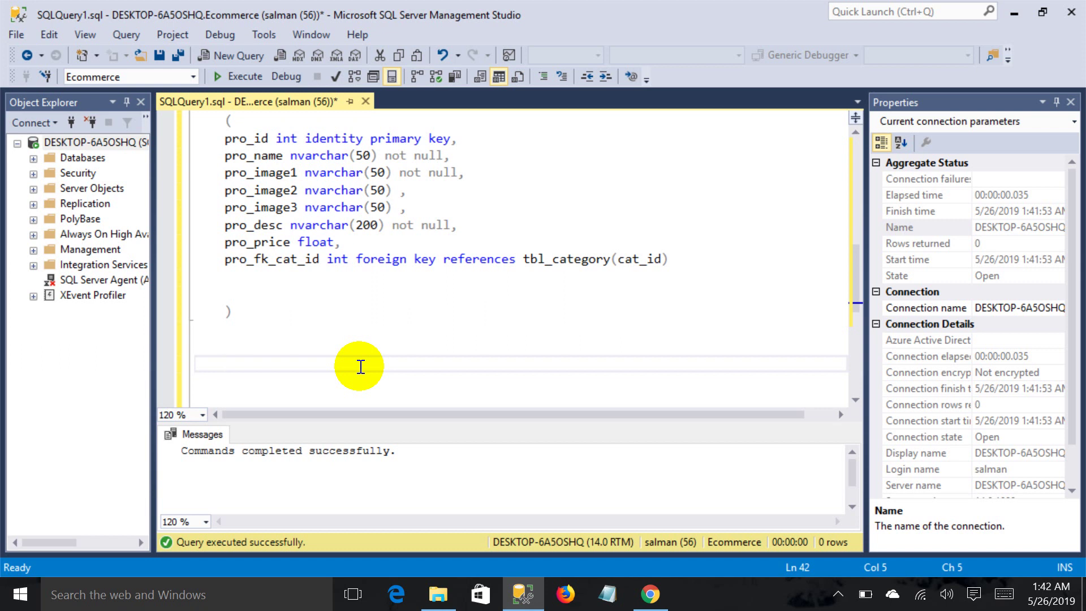
pyautogui.write('create ')
pyautogui.write('table')
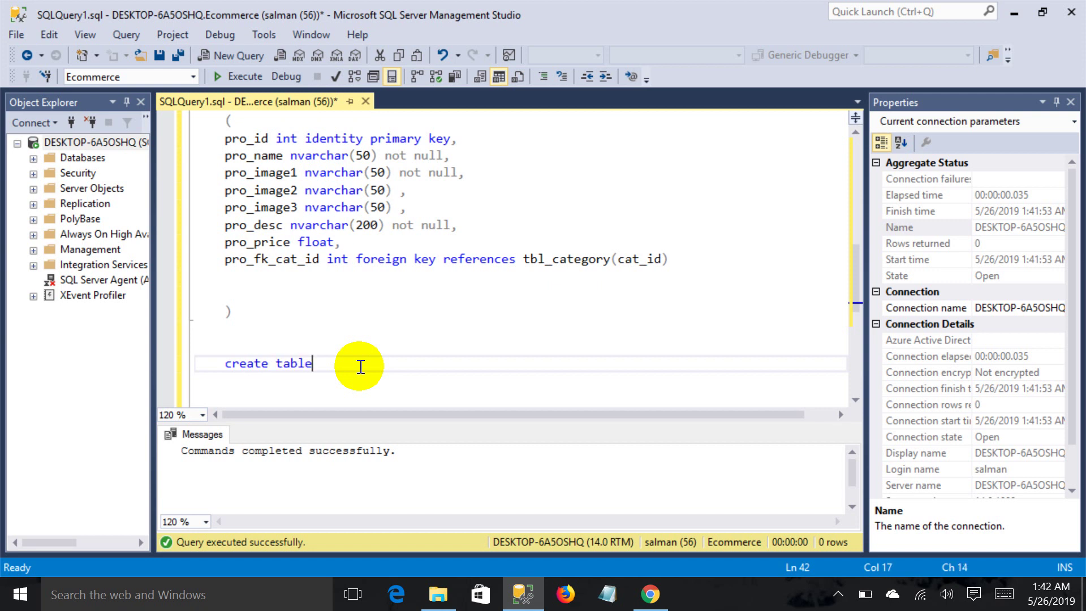
pyautogui.write(' tbl_O')
pyautogui.write('rder')
# Open the tbl_Order column list with o_id int identity primary key.
pyautogui.press('Return')
pyautogui.write('(')
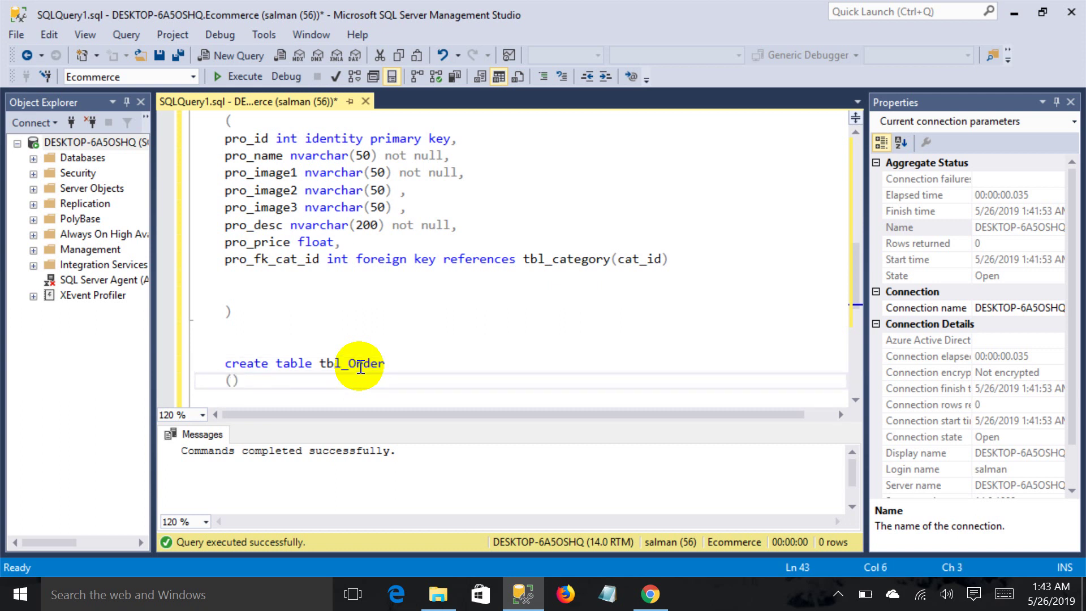
pyautogui.press('Return')
pyautogui.press('Return')
pyautogui.write(')')
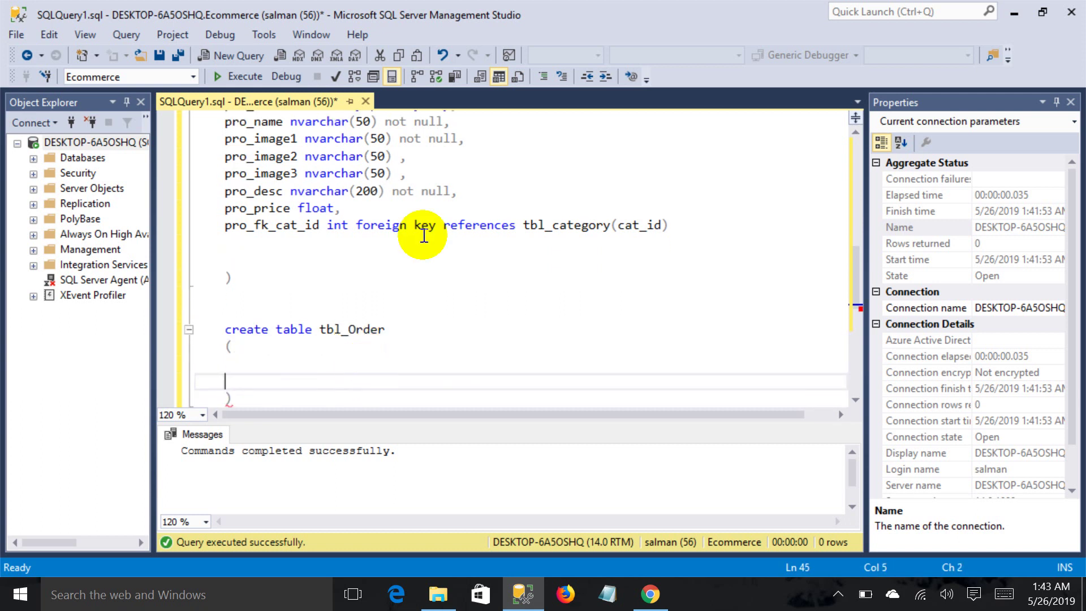
pyautogui.press('Up')
pyautogui.press('Up')
pyautogui.press('Up')
pyautogui.press('End')
pyautogui.press('Return')
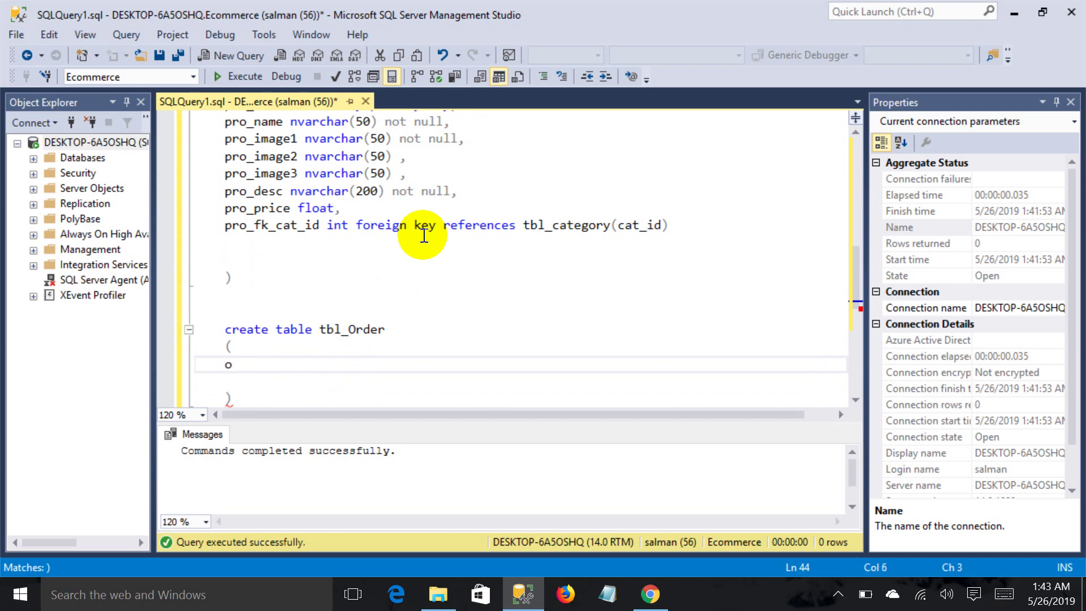
pyautogui.write('o_id int d')
pyautogui.press('BackSpace')
pyautogui.write('identit')
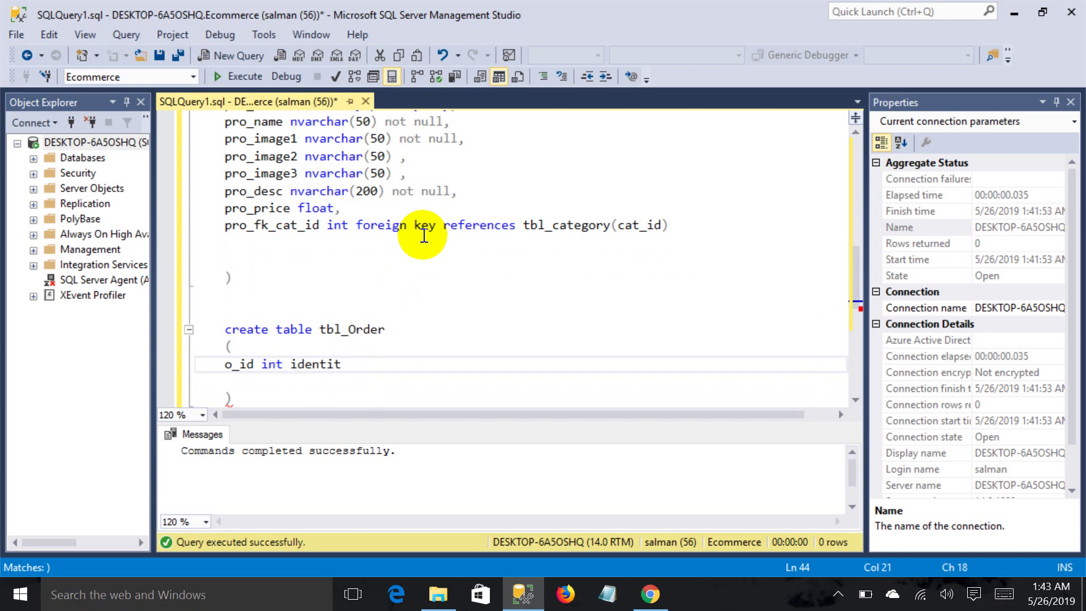
pyautogui.write('y priamry k')
pyautogui.write('e,y')
pyautogui.press('BackSpace')
pyautogui.press('BackSpace')
pyautogui.press('BackSpace')
pyautogui.press('BackSpace')
pyautogui.press('BackSpace')
pyautogui.press('BackSpace')
pyautogui.press('BackSpace')
pyautogui.press('BackSpace')
pyautogui.press('BackSpace')
pyautogui.write('mary key')
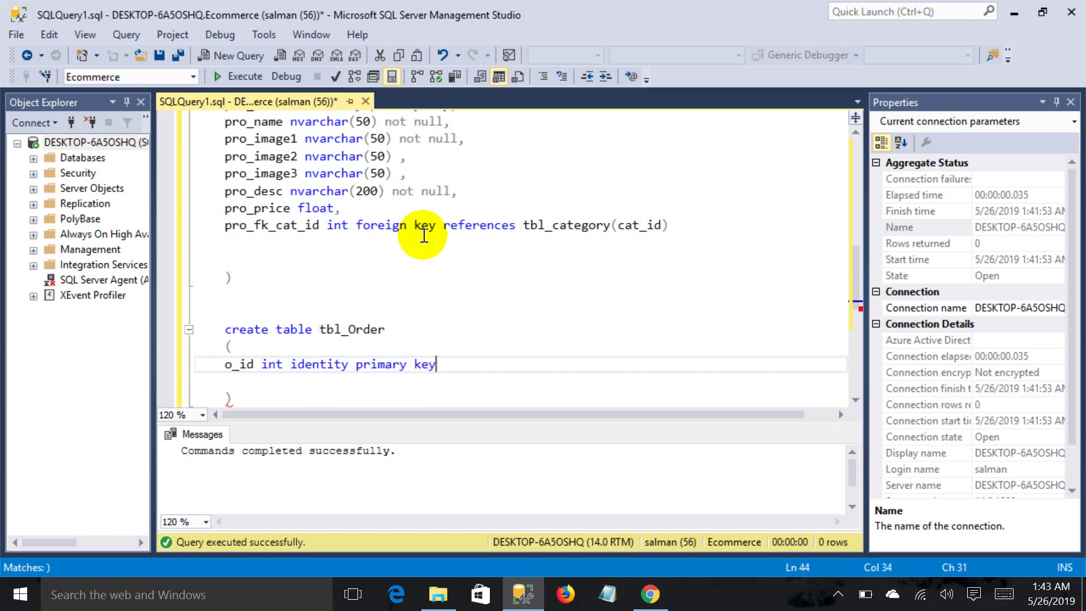
pyautogui.write(',')
# Add o_username nvarchar(50) not null and begin an o_phone nvarchar column.
pyautogui.press('Return')
pyautogui.write('o')
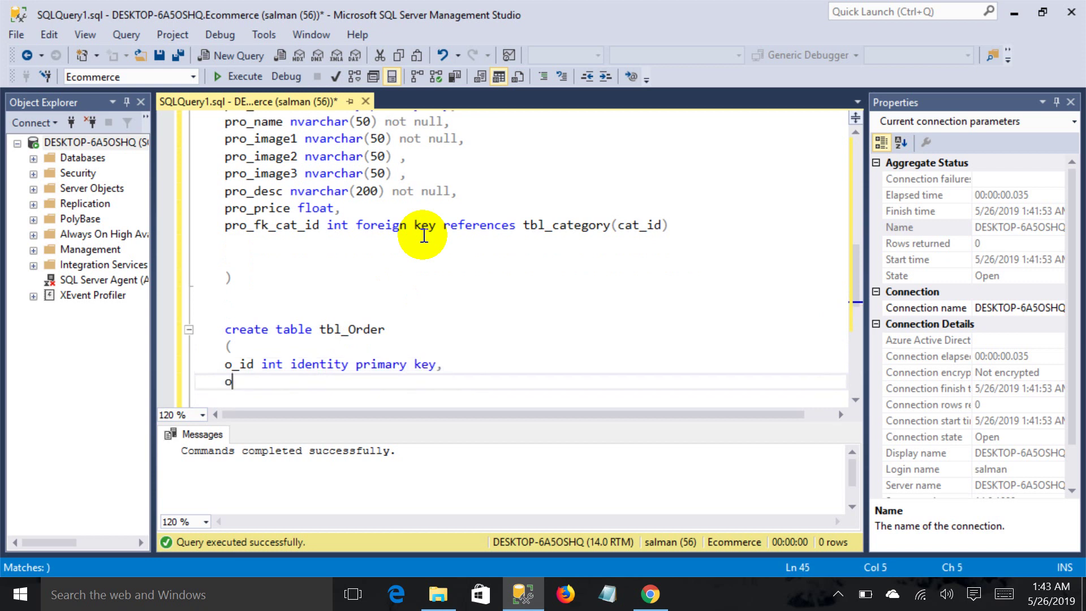
pyautogui.write('_name')
pyautogui.press('BackSpace')
pyautogui.press('BackSpace')
pyautogui.press('BackSpace')
pyautogui.press('BackSpace')
pyautogui.press('BackSpace')
pyautogui.write('user')
pyautogui.write('name nva')
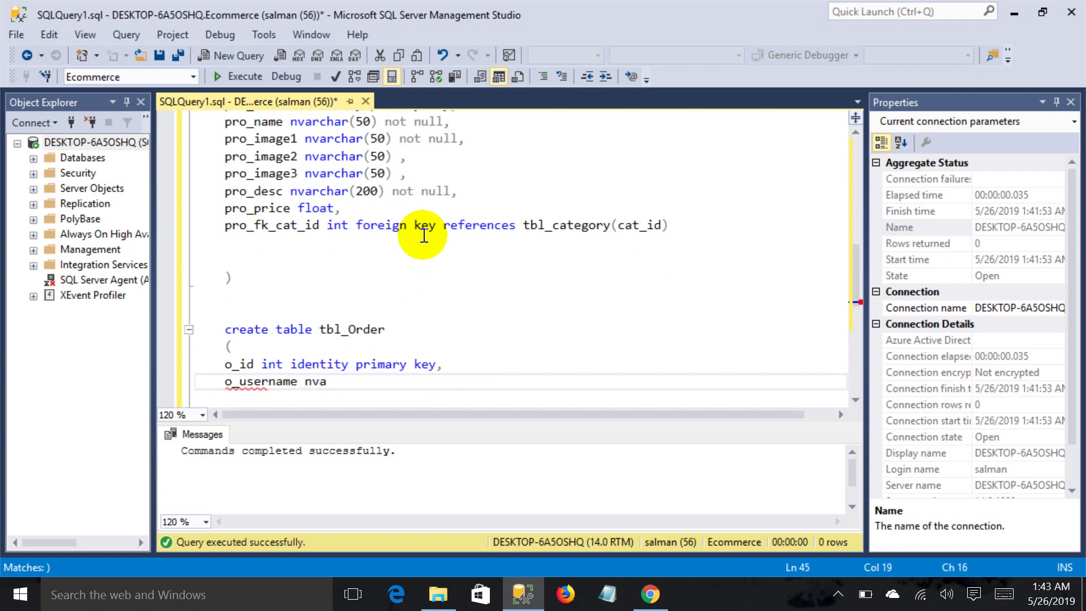
pyautogui.write('rchar(')
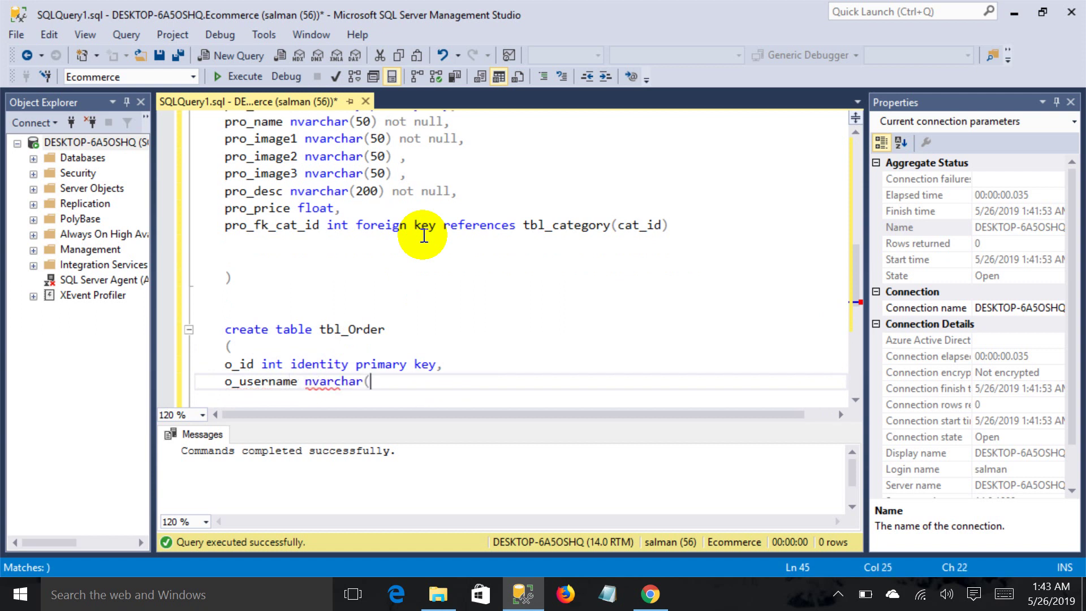
pyautogui.write('0')
pyautogui.press('BackSpace')
pyautogui.write('20)')
pyautogui.write(' no')
pyautogui.press('BackSpace')
pyautogui.press('BackSpace')
pyautogui.press('BackSpace')
pyautogui.press('BackSpace')
pyautogui.press('BackSpace')
pyautogui.press('BackSpace')
pyautogui.write('50) not')
pyautogui.write(' null,')
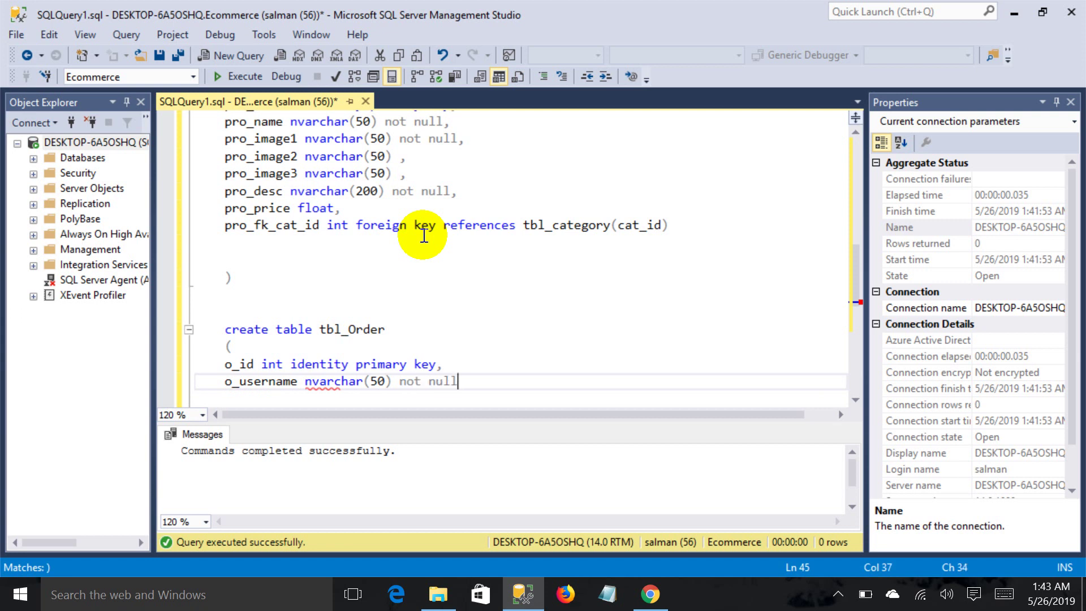
pyautogui.press('Return')
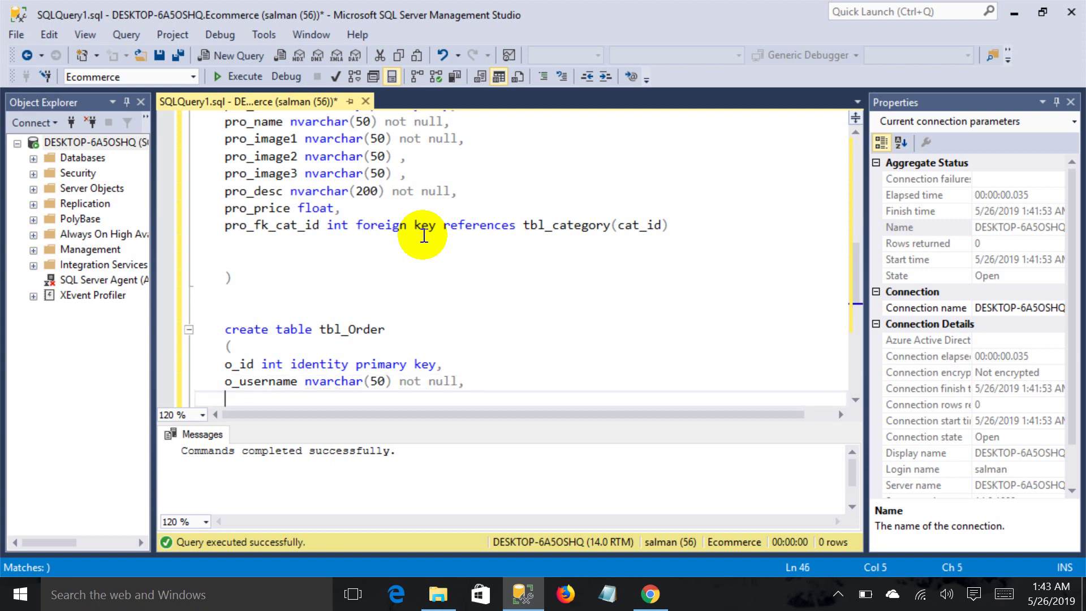
pyautogui.write('o_')
pyautogui.write('ph')
pyautogui.write('one nvars')
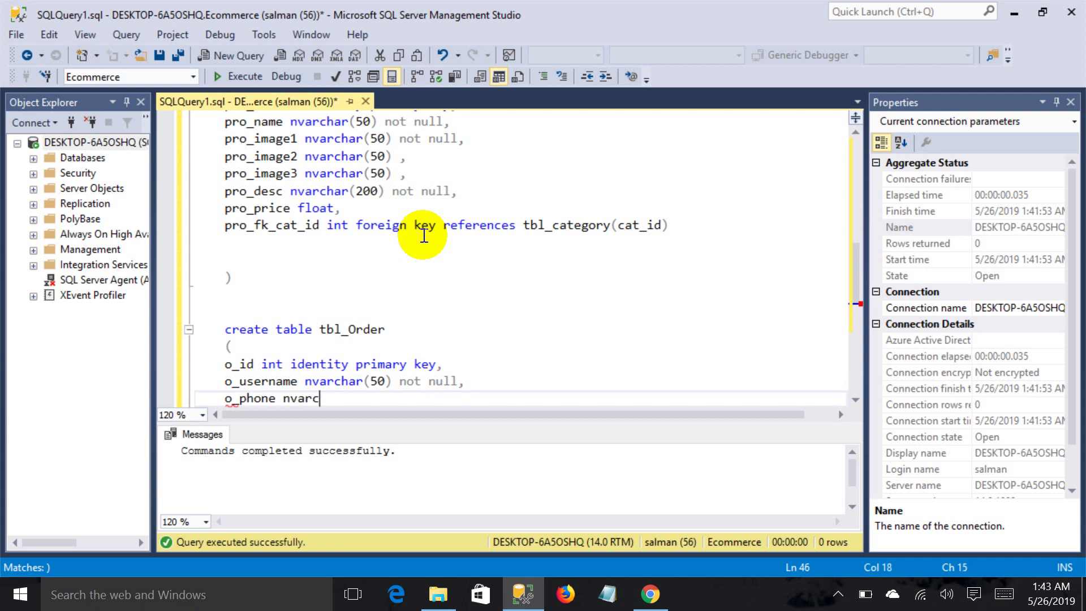
pyautogui.write('ha')
pyautogui.press('BackSpace')
pyautogui.press('BackSpace')
pyautogui.press('BackSpace')
pyautogui.write('char')
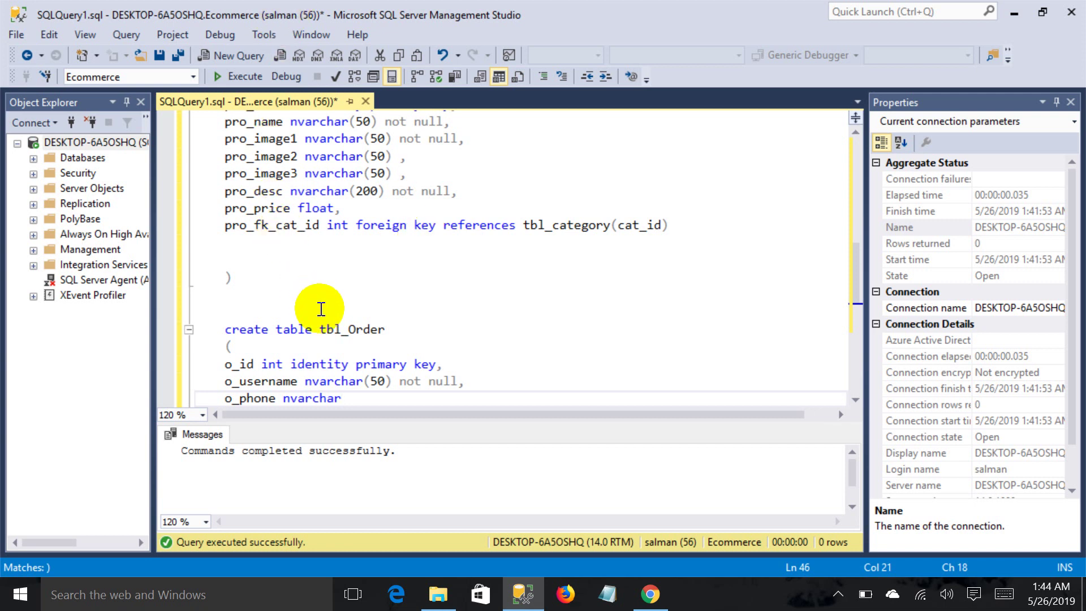
pyautogui.scroll(-3, 322, 306)
# Make o_phone nvarchar(20) not null.
pyautogui.click(244, 259)
pyautogui.doubleClick(244, 259)
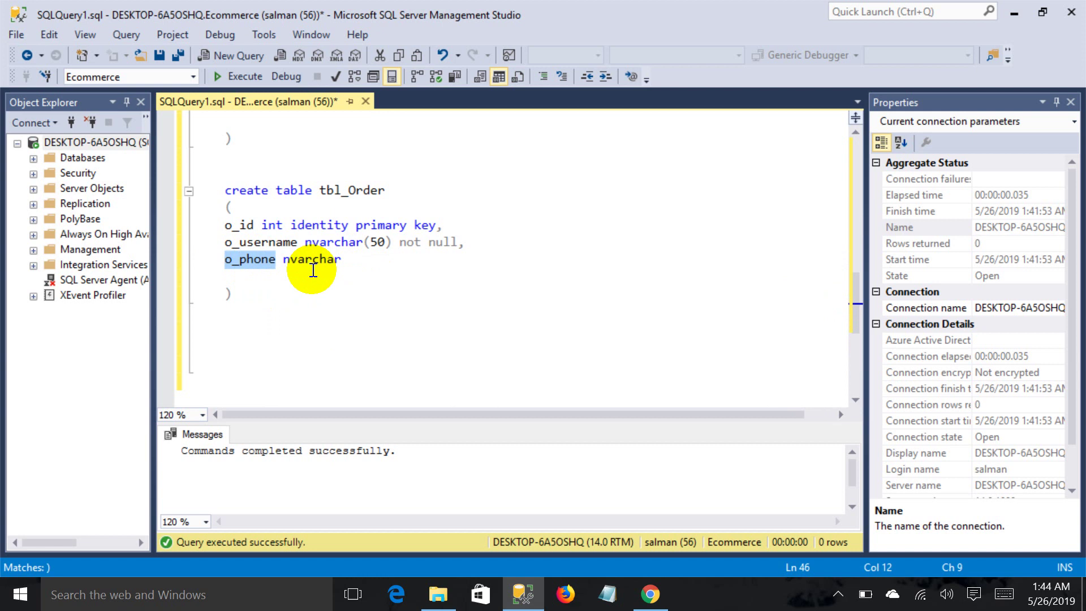
pyautogui.click(342, 259)
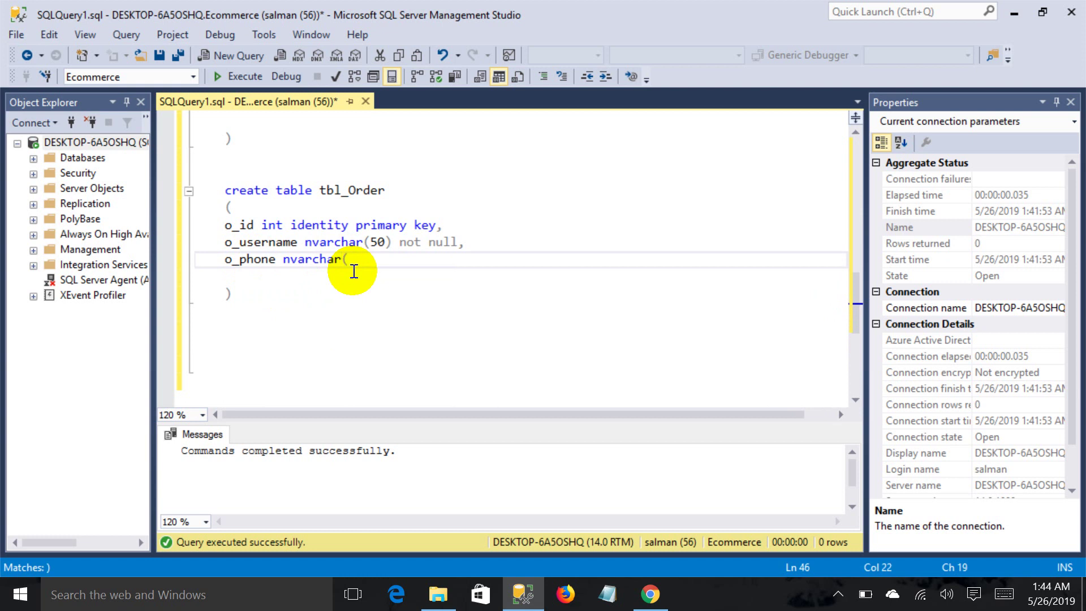
pyautogui.write('(')
pyautogui.write('10')
pyautogui.press('BackSpace')
pyautogui.press('BackSpace')
pyautogui.write('20)')
pyautogui.write(' not null,')
# Add o_email nvarchar(50) and o_createdon datetime columns to tbl_Order.
pyautogui.press('Return')
pyautogui.write('o_')
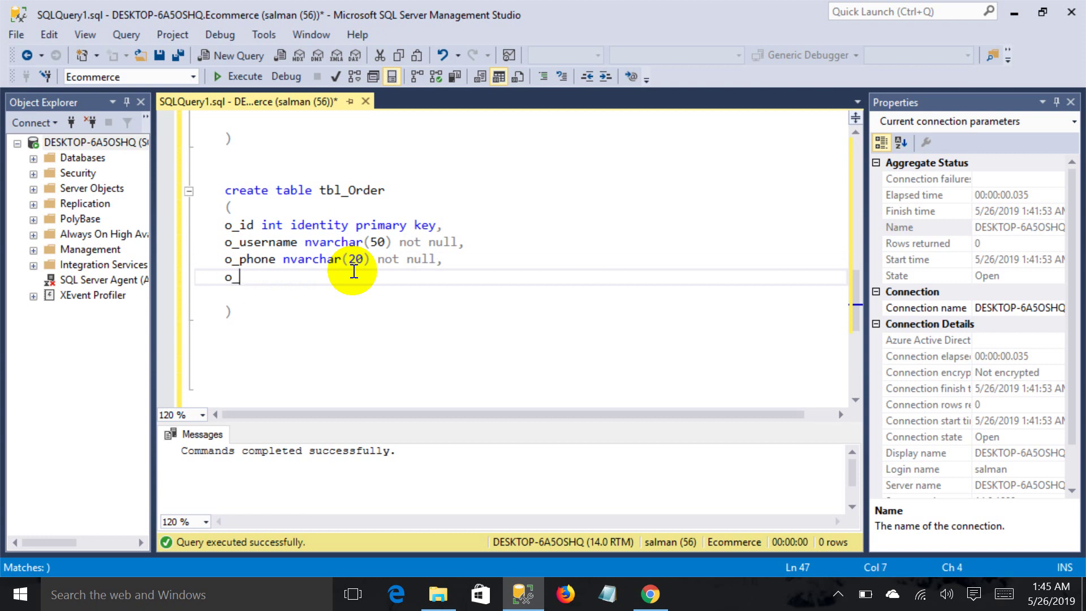
pyautogui.write('email')
pyautogui.write(' nvarchar')
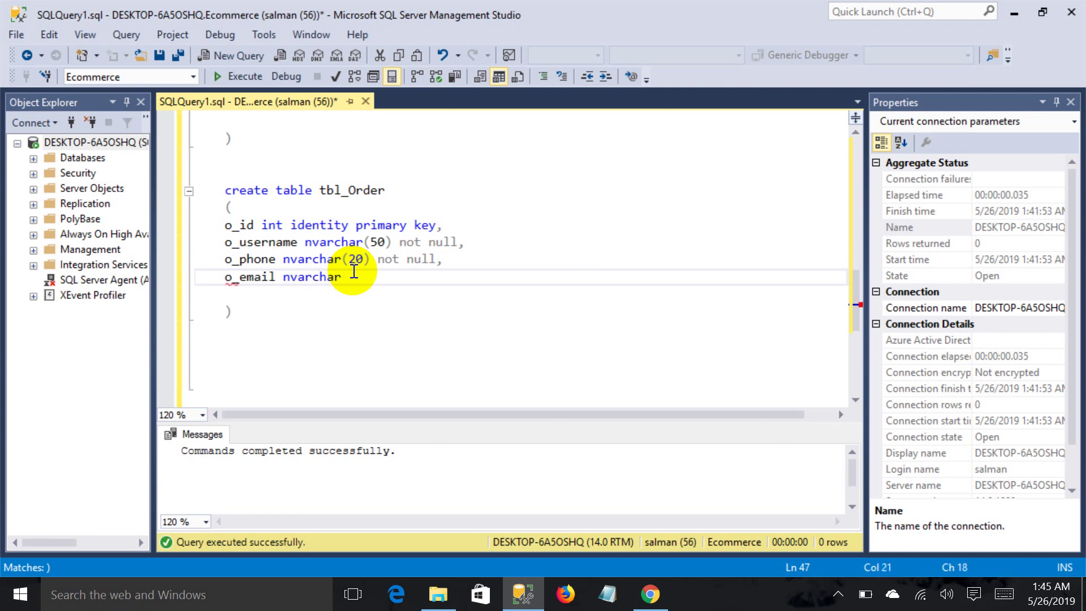
pyautogui.write('(50)')
pyautogui.write(',')
pyautogui.press('Return')
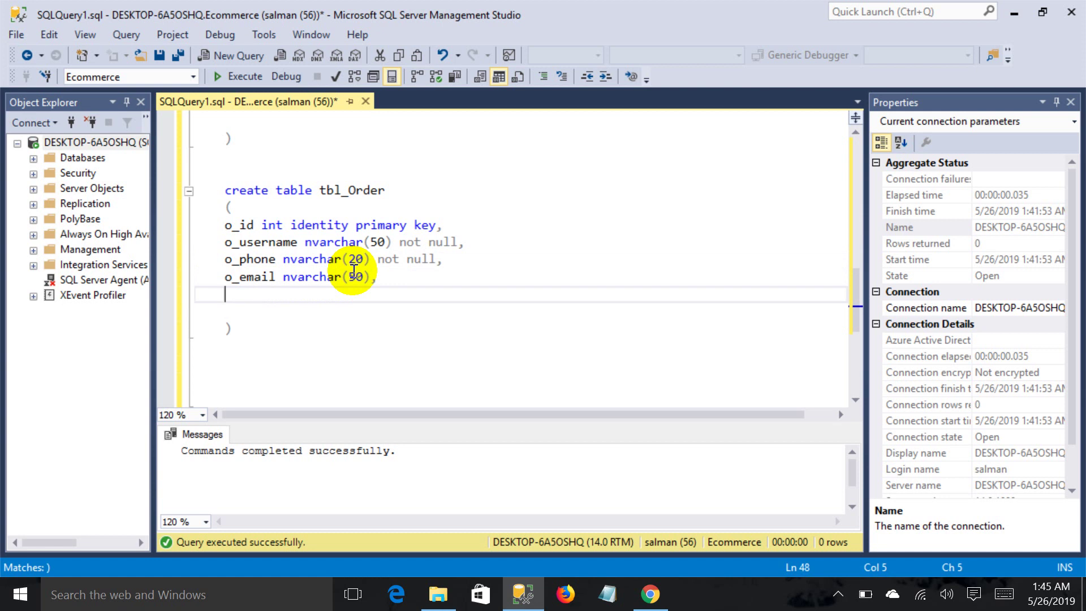
pyautogui.write('o')
pyautogui.write('_')
pyautogui.write('create')
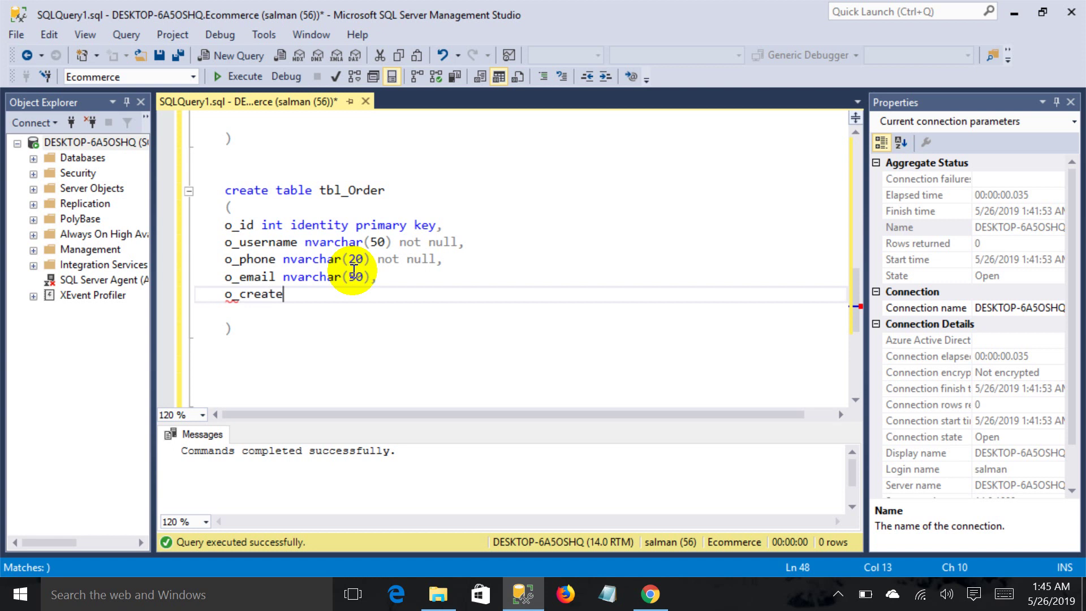
pyautogui.write('don')
pyautogui.write(' da')
pyautogui.write('tim')
pyautogui.press('BackSpace')
pyautogui.press('BackSpace')
pyautogui.press('BackSpace')
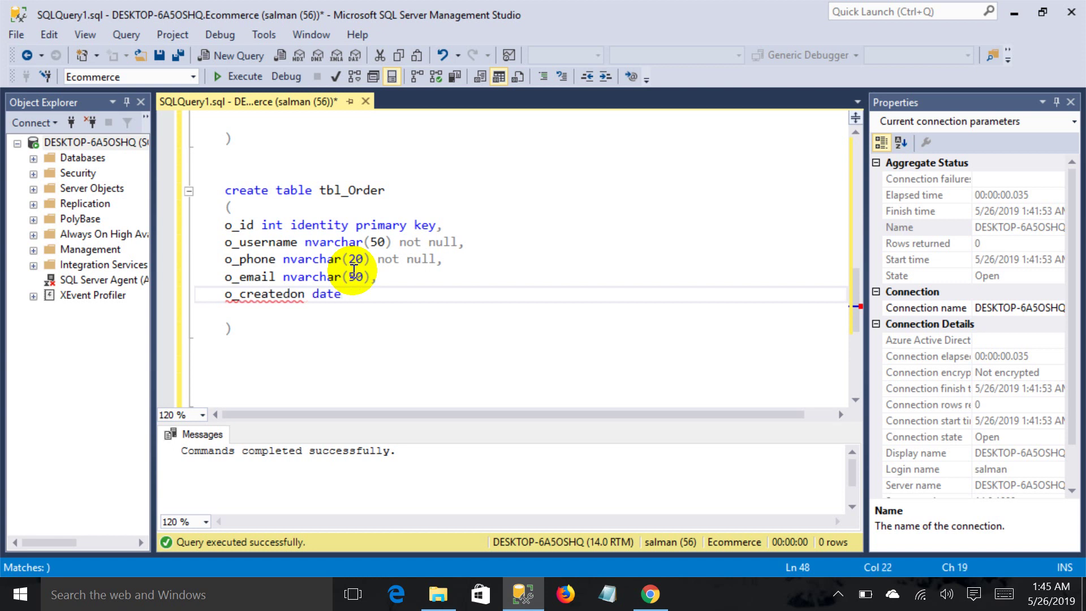
pyautogui.write('time,')
pyautogui.press('Return')
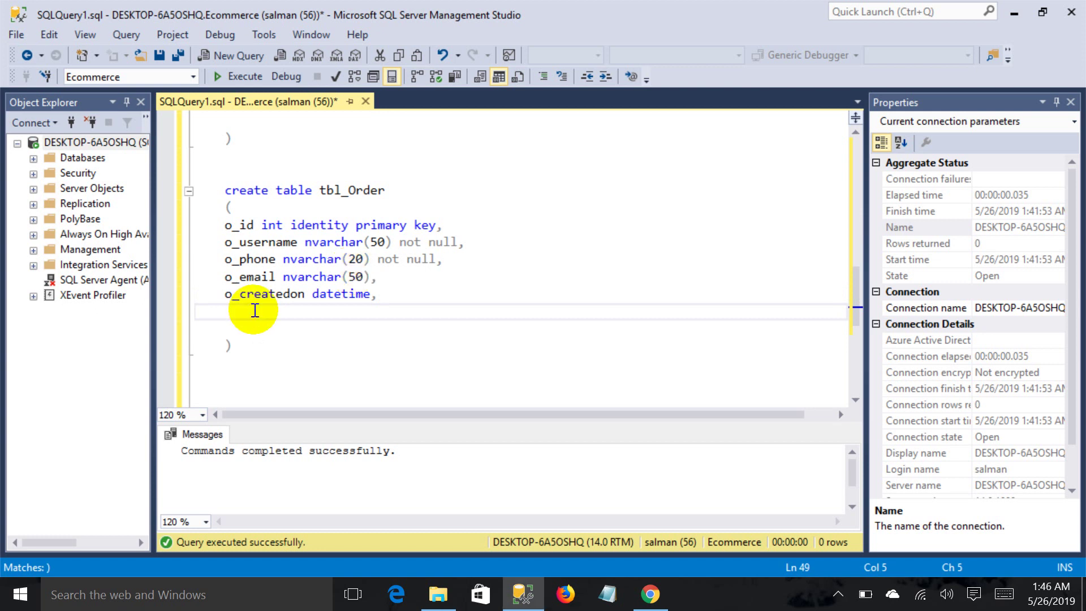
pyautogui.write('o_approved')
pyautogui.write('bit ')
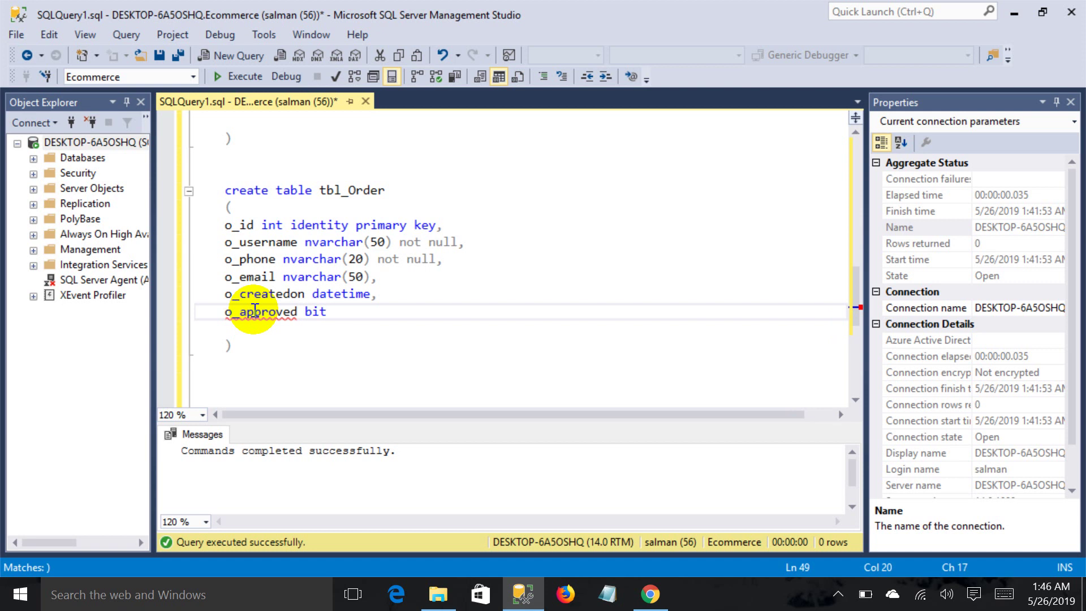
pyautogui.write('d')
pyautogui.write('eafault')
# Add o_approved bit default 0 and delete the trailing comma before the closing parenthesis.
pyautogui.press('BackSpace')
pyautogui.press('BackSpace')
pyautogui.press('BackSpace')
pyautogui.press('BackSpace')
pyautogui.press('BackSpace')
pyautogui.press('BackSpace')
pyautogui.write('fault ')
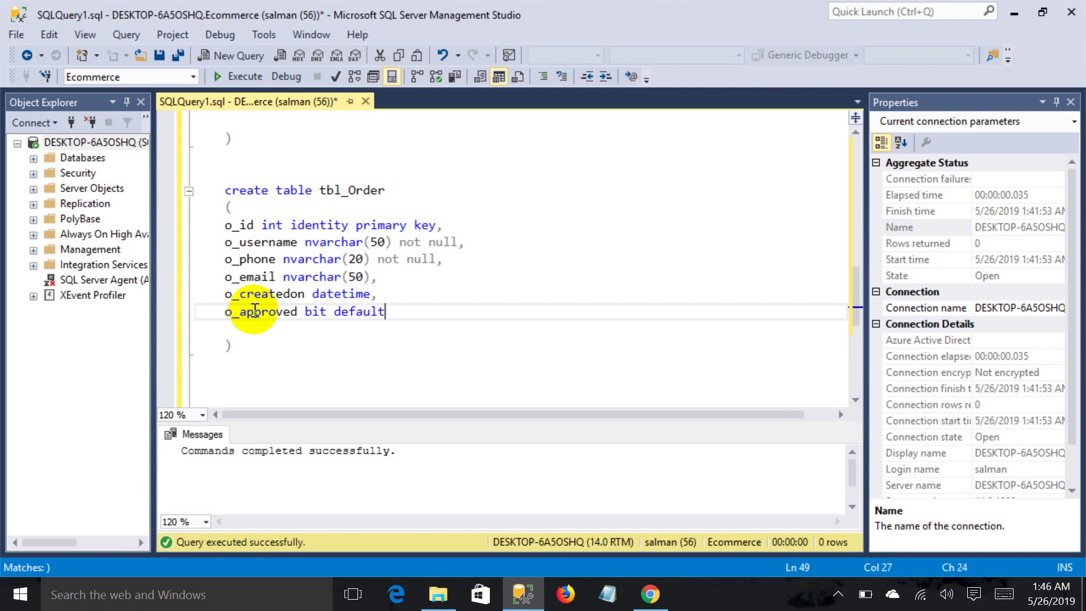
pyautogui.write('0,')
pyautogui.press('Return')
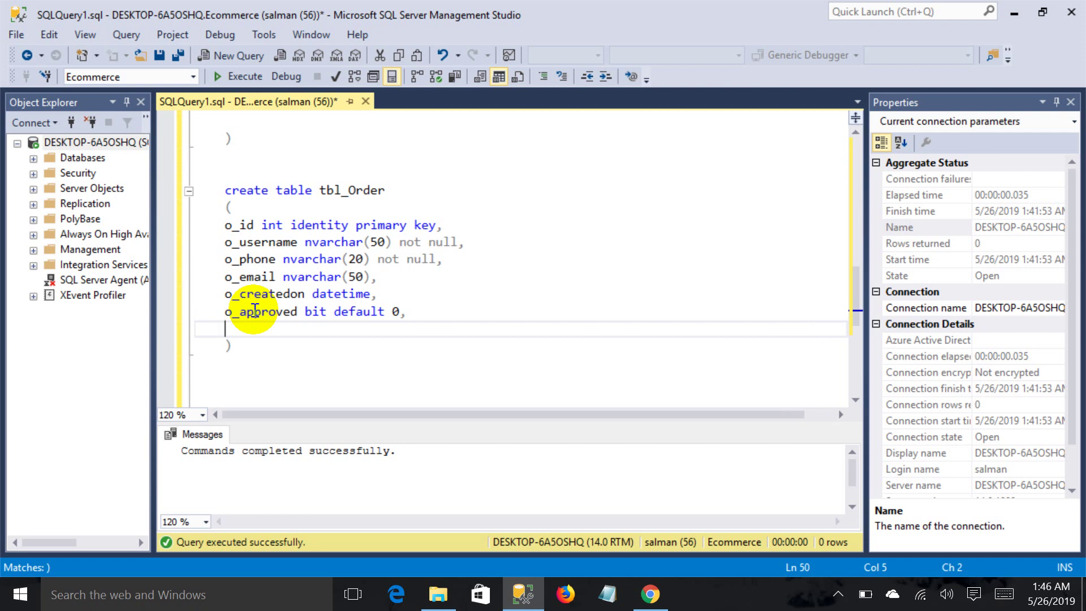
pyautogui.press('Down')
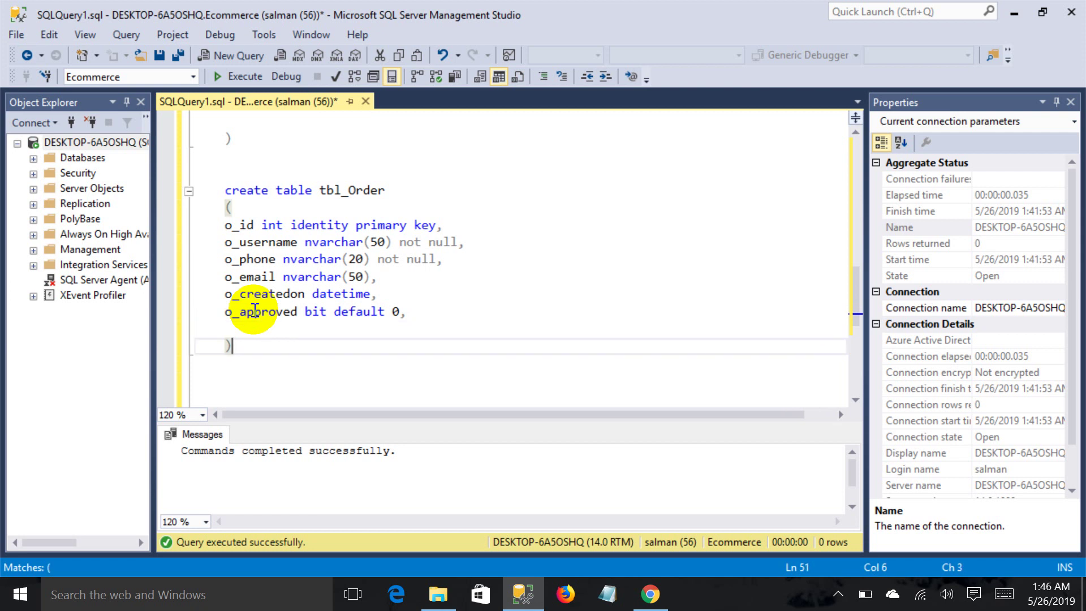
pyautogui.press('Up')
pyautogui.press('Up')
pyautogui.press('End')
pyautogui.press('BackSpace')
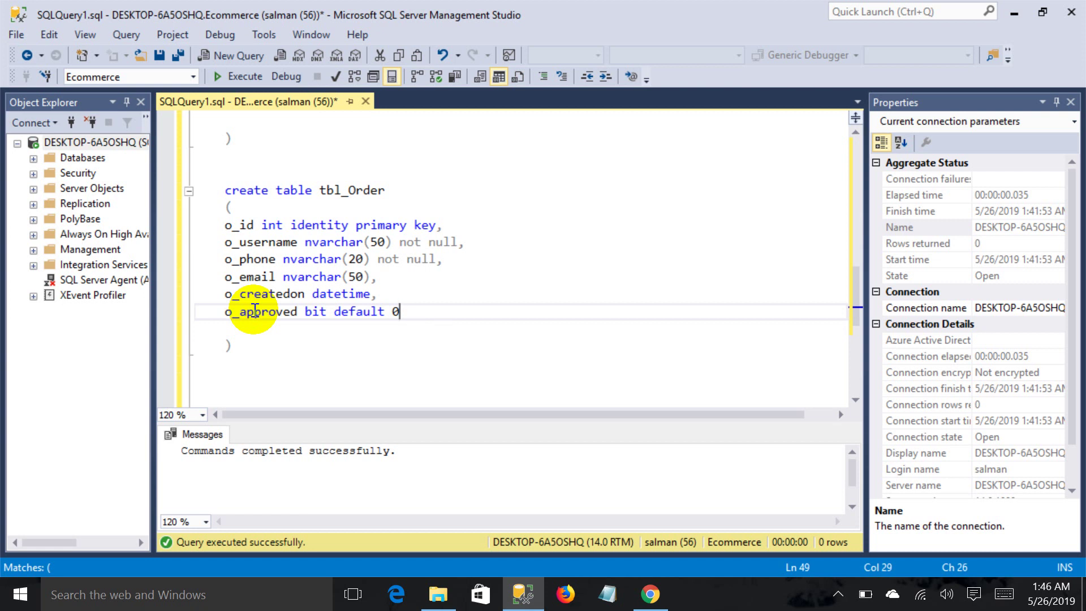
# Select the complete create table tbl_Order statement and execute it with F5.
pyautogui.moveTo(255, 363); pyautogui.dragTo(228, 190)
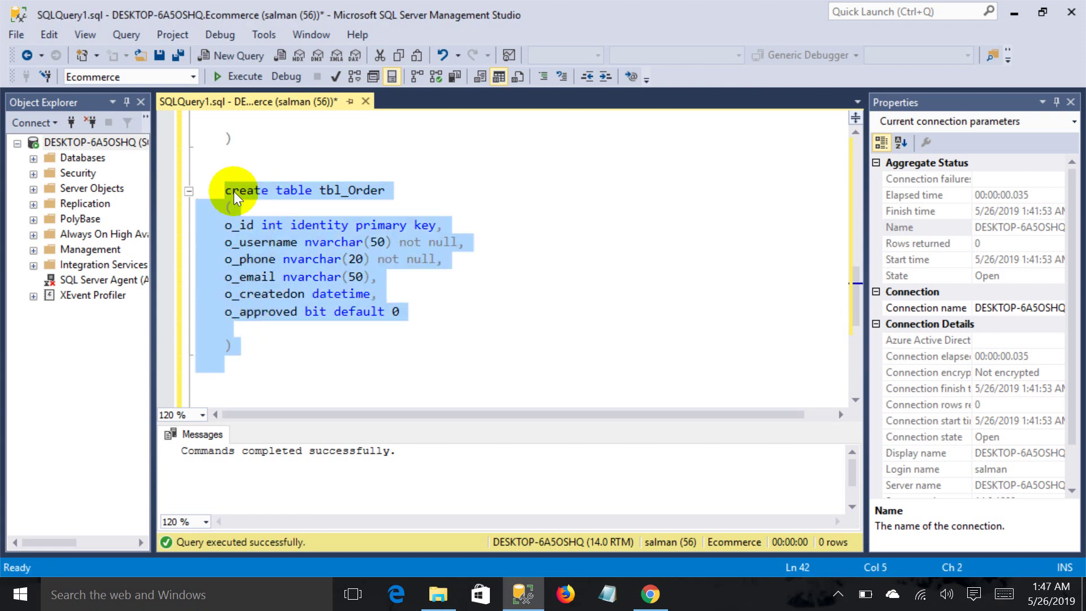
pyautogui.press('F5')
pyautogui.press('Down')
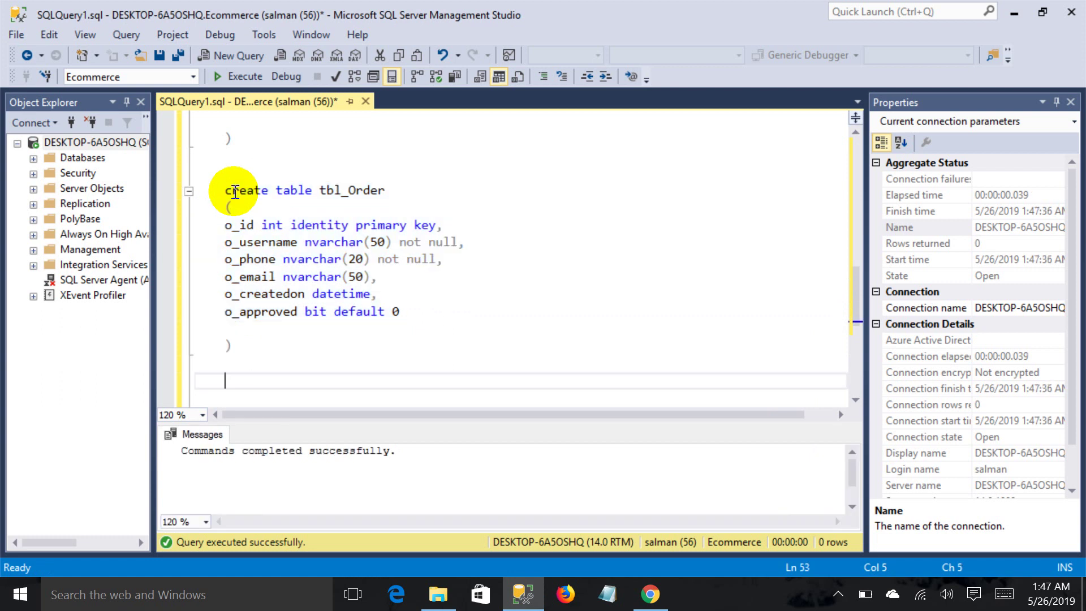
pyautogui.press('Up')
pyautogui.press('Up')
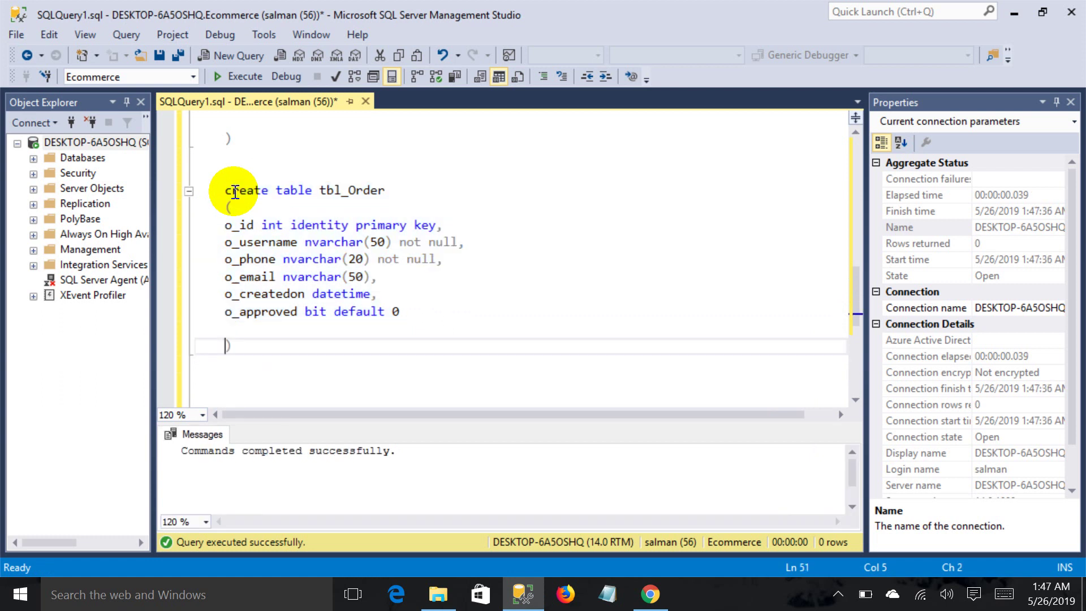
# Start the create table tbl_prodcutsOrdered statement with an open parentheses block for columns.
pyautogui.press('Return')
pyautogui.press('Return')
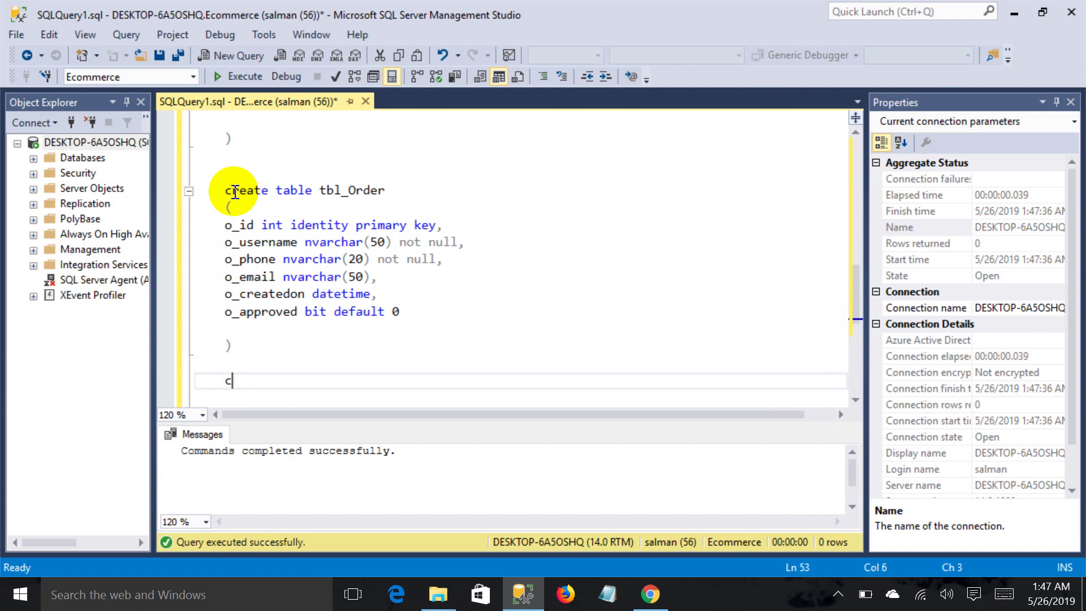
pyautogui.write('create table')
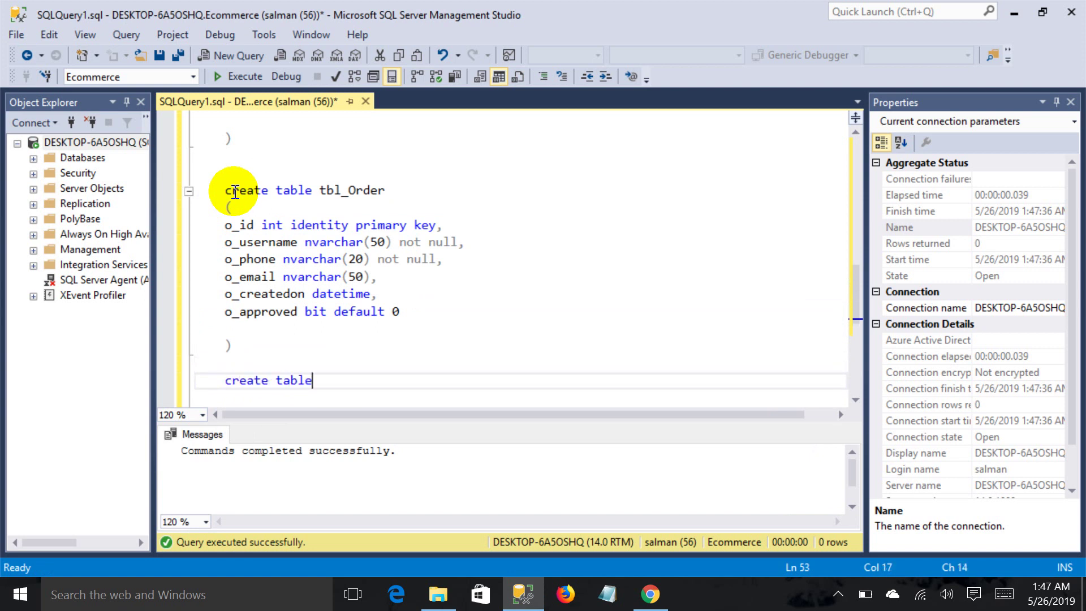
pyautogui.write(' t')
pyautogui.write('bl_')
pyautogui.write('prodcs')
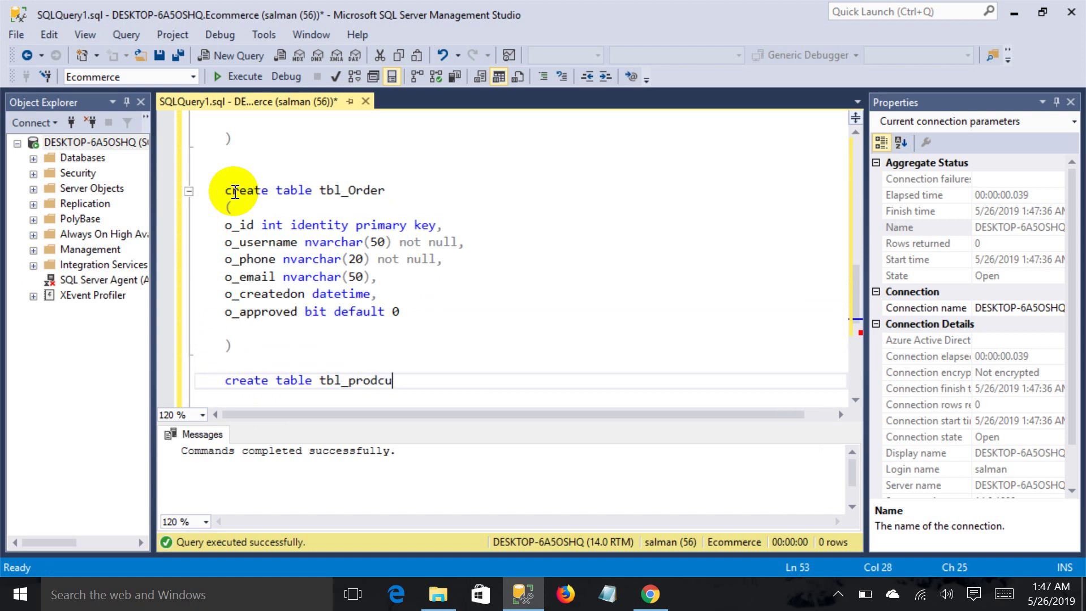
pyautogui.press('BackSpace')
pyautogui.write('utsOr')
pyautogui.write('dere')
pyautogui.write('d()')
pyautogui.press('Left')
pyautogui.press('Left')
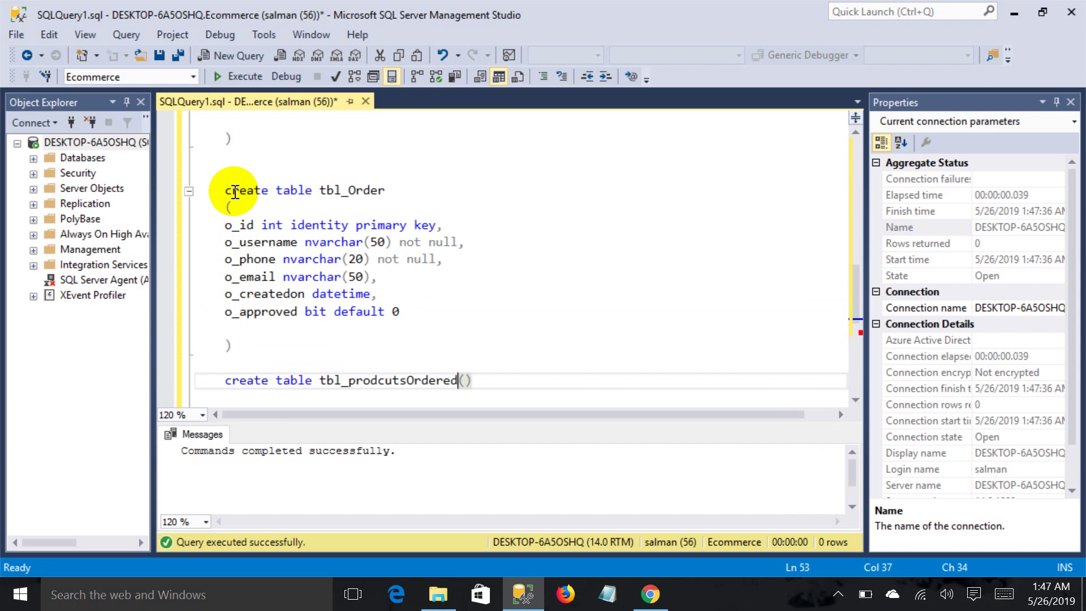
pyautogui.press('Return')
pyautogui.press('Right')
pyautogui.press('Return')
pyautogui.press('Return')
pyautogui.press('Up')
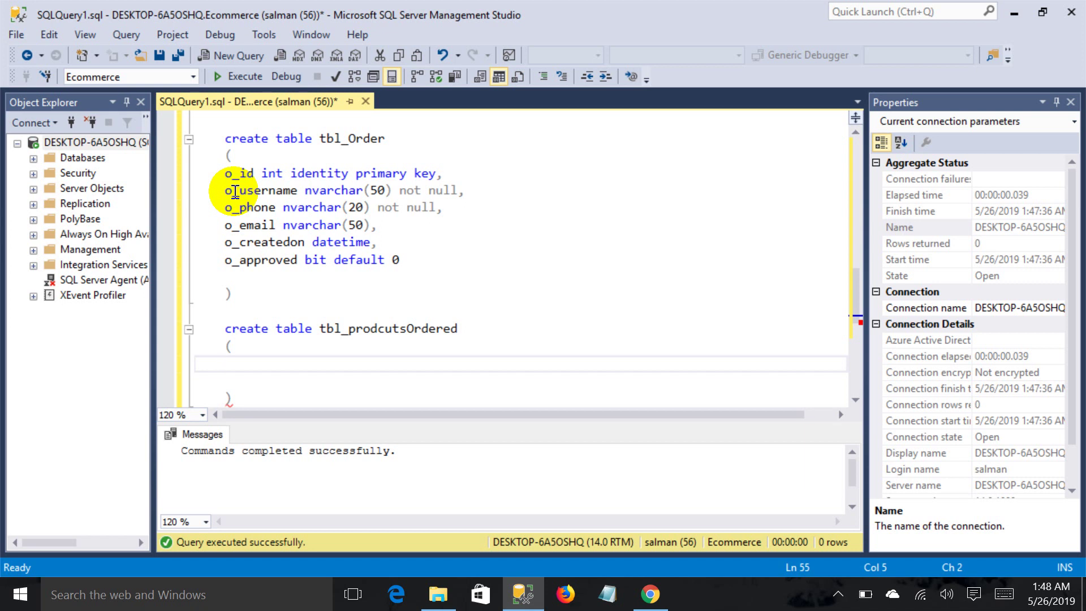
pyautogui.write('op_')
pyautogui.write('id i')
pyautogui.write('ndet')
# Add the op_id int identity primary key column, correcting 'primay' to 'primary'.
pyautogui.press('BackSpace')
pyautogui.press('BackSpace')
pyautogui.press('BackSpace')
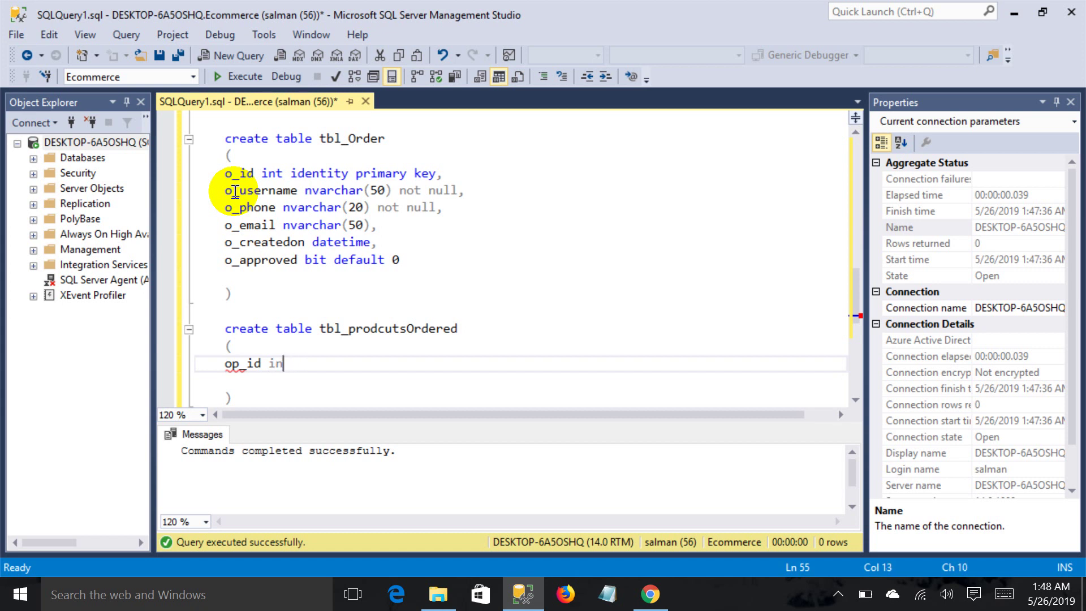
pyautogui.write('t identity primat')
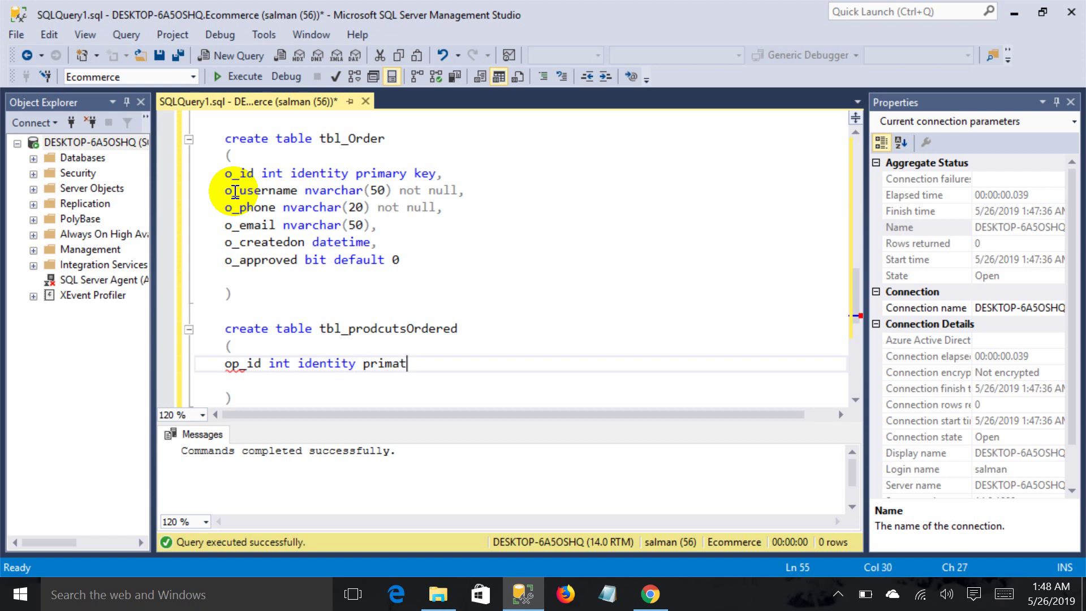
pyautogui.press('BackSpace')
pyautogui.write('y key,')
pyautogui.press('Return')
pyautogui.write('op_')
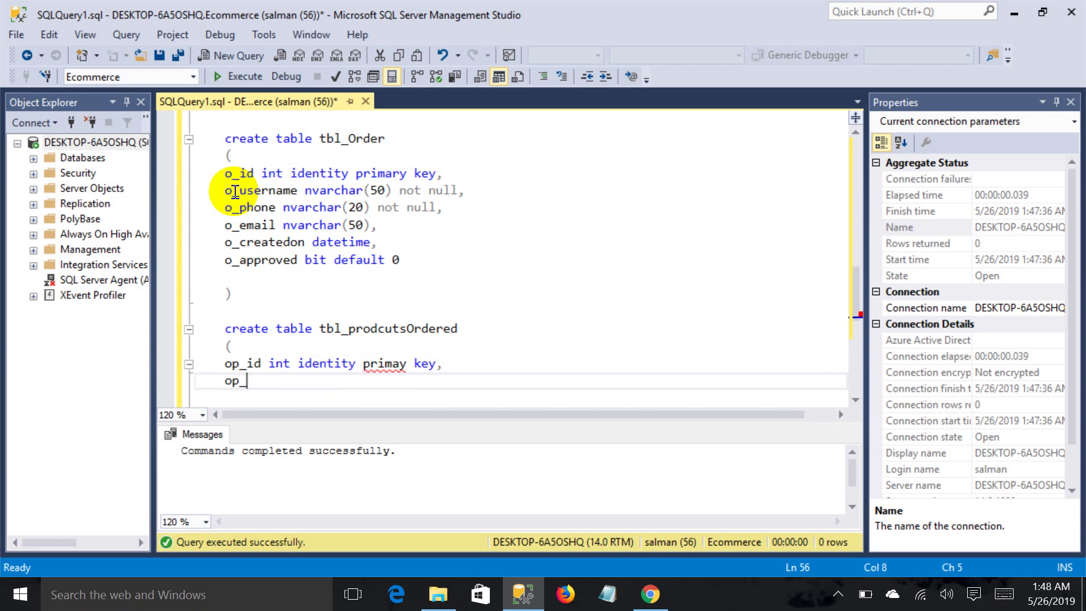
pyautogui.doubleClick(387, 363)
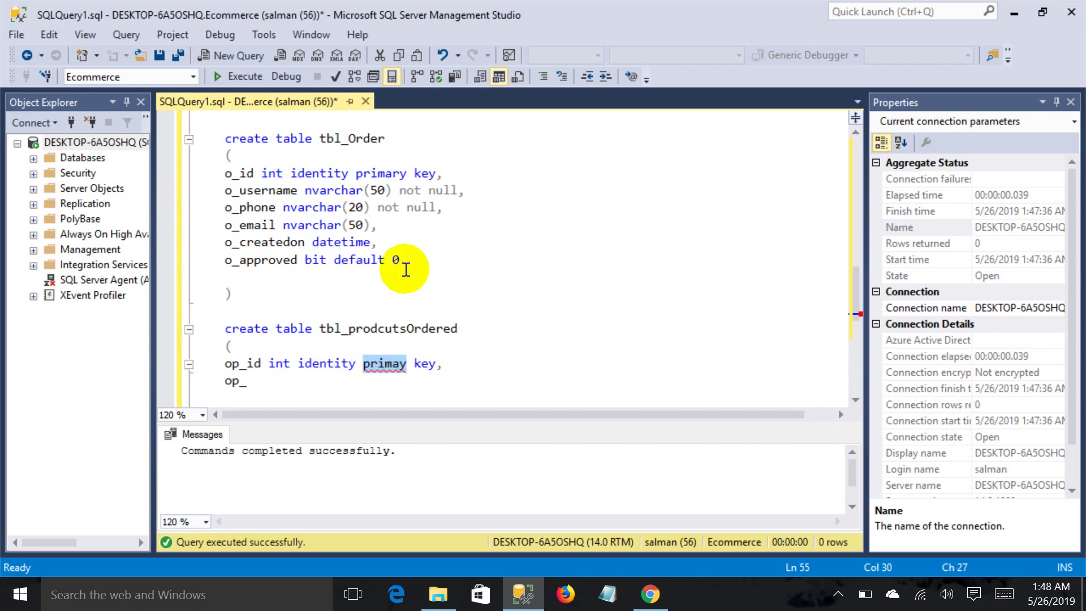
pyautogui.doubleClick(380, 174)
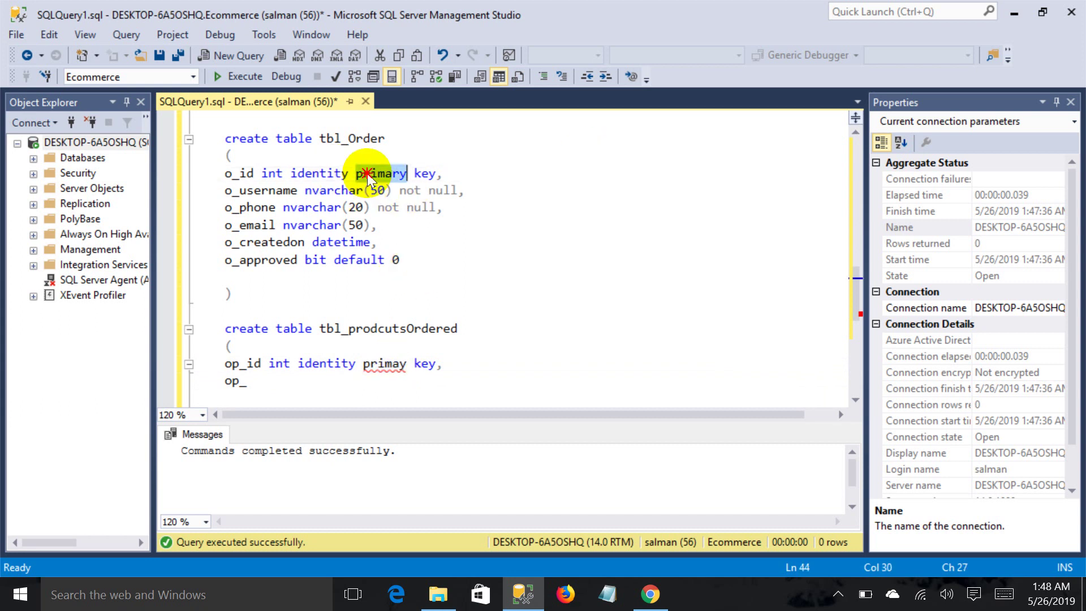
pyautogui.click(393, 363)
pyautogui.write('r')
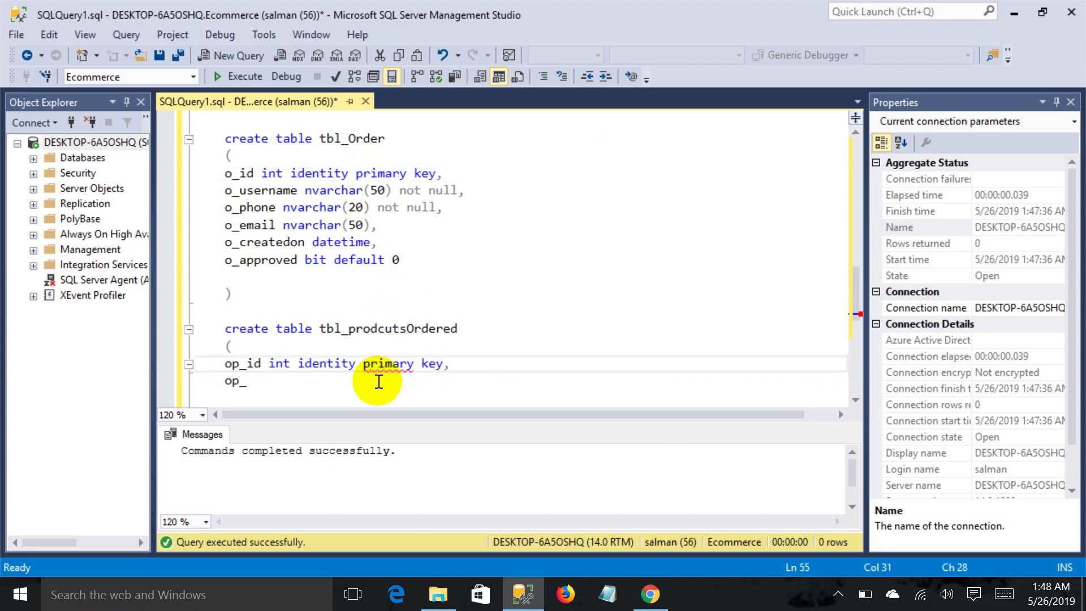
pyautogui.click(315, 380)
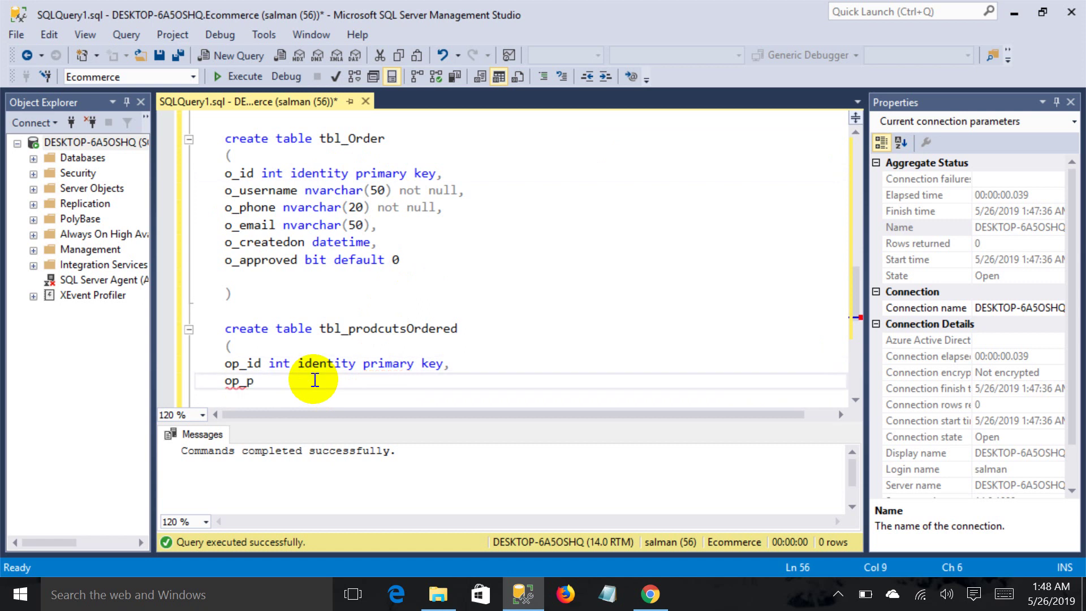
pyautogui.write('pro_id ')
pyautogui.write('int fo')
pyautogui.write('reign')
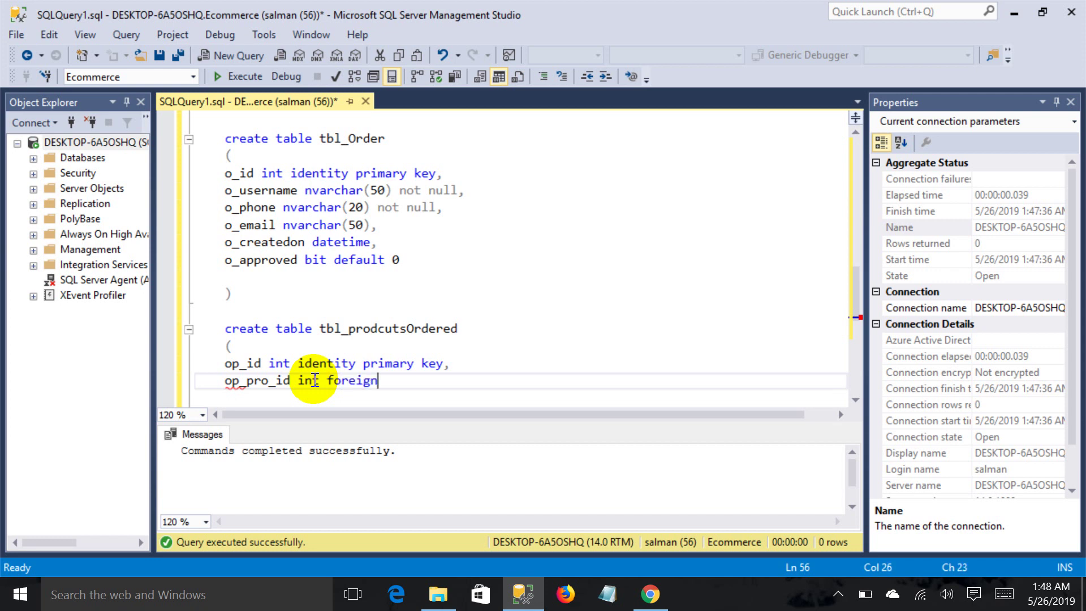
pyautogui.write(' key ref')
pyautogui.write('erencews')
# Write op_pro_id int foreign key references and paste in the tbl_product table name.
pyautogui.press('BackSpace')
pyautogui.press('BackSpace')
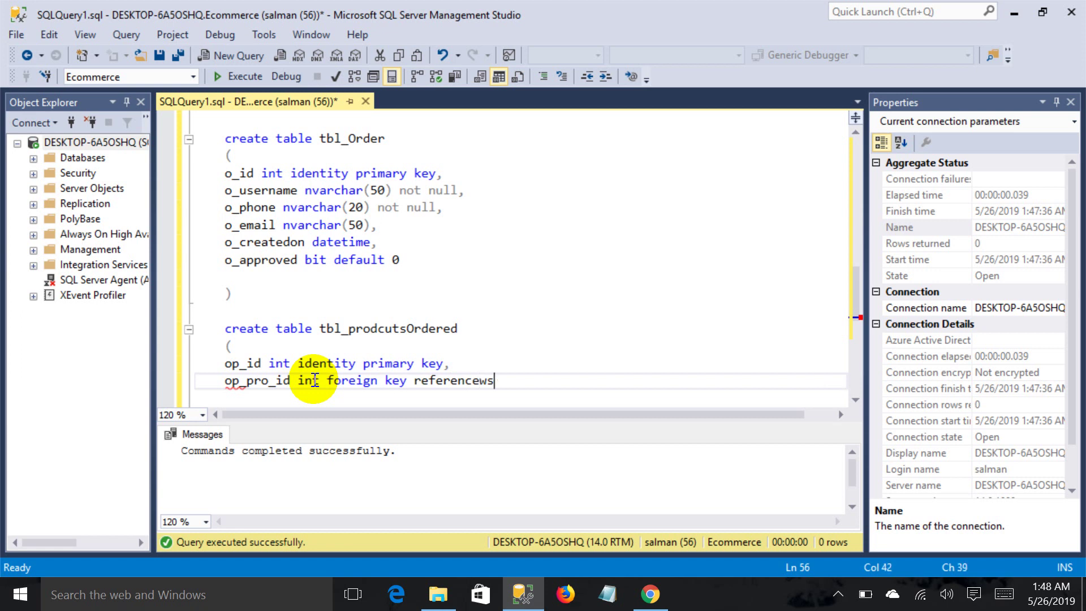
pyautogui.write('s')
pyautogui.scroll(7, 423, 321)
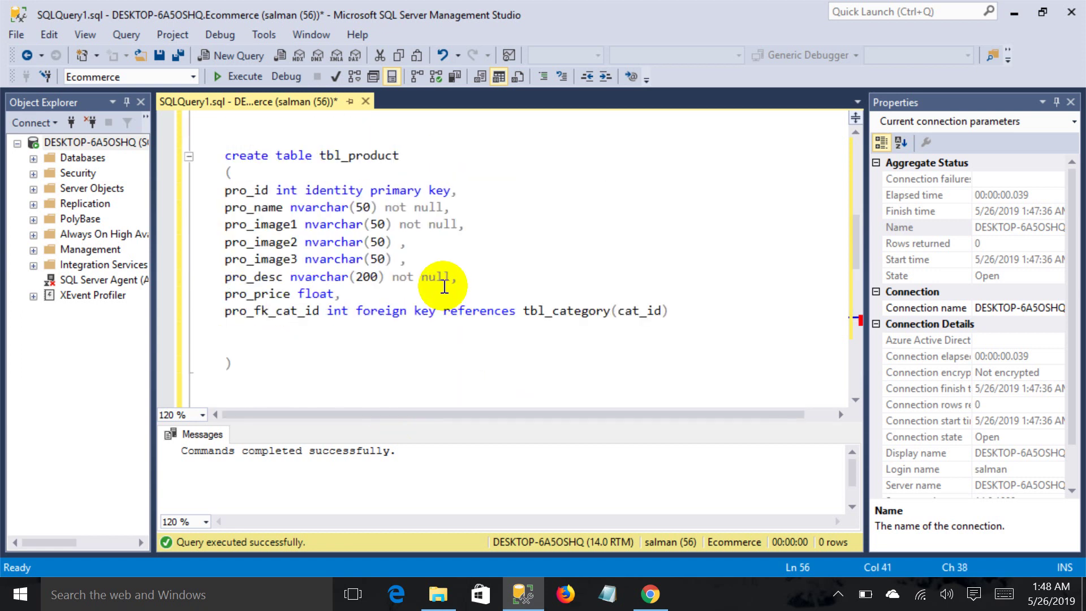
pyautogui.doubleClick(356, 156)
pyautogui.hotkey('ctrl', 'c')
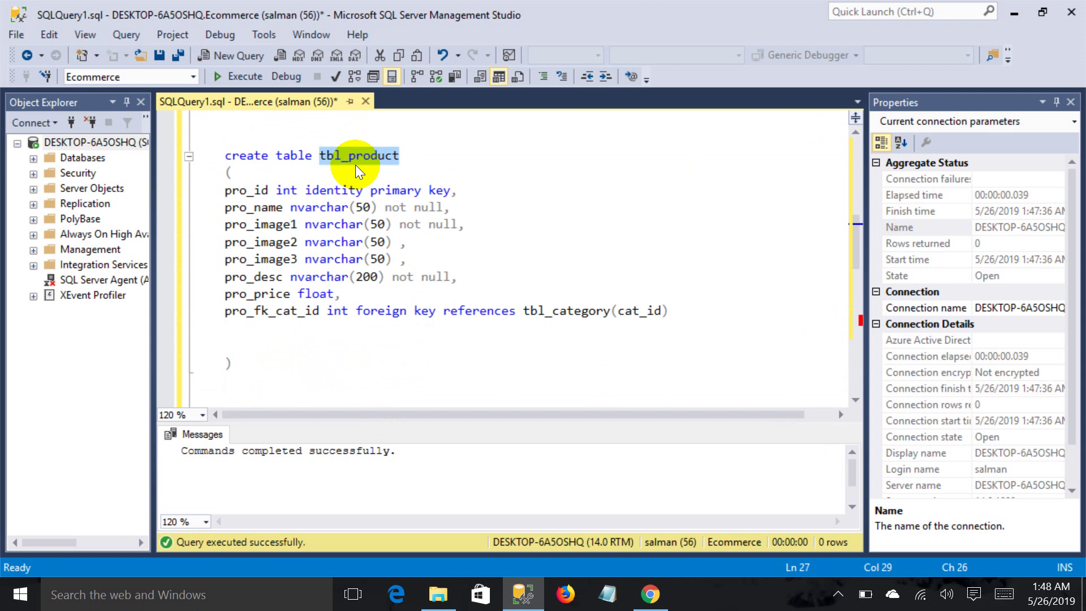
pyautogui.scroll(-7, 484, 212)
pyautogui.click(518, 366)
pyautogui.click(526, 380)
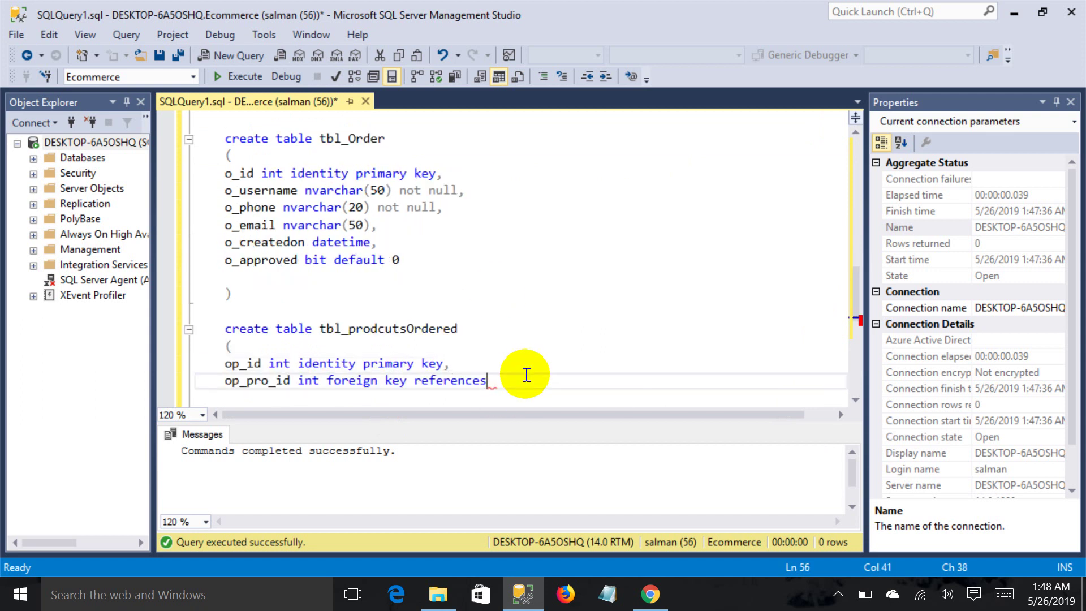
pyautogui.hotkey('ctrl', 'v')
pyautogui.write('()')
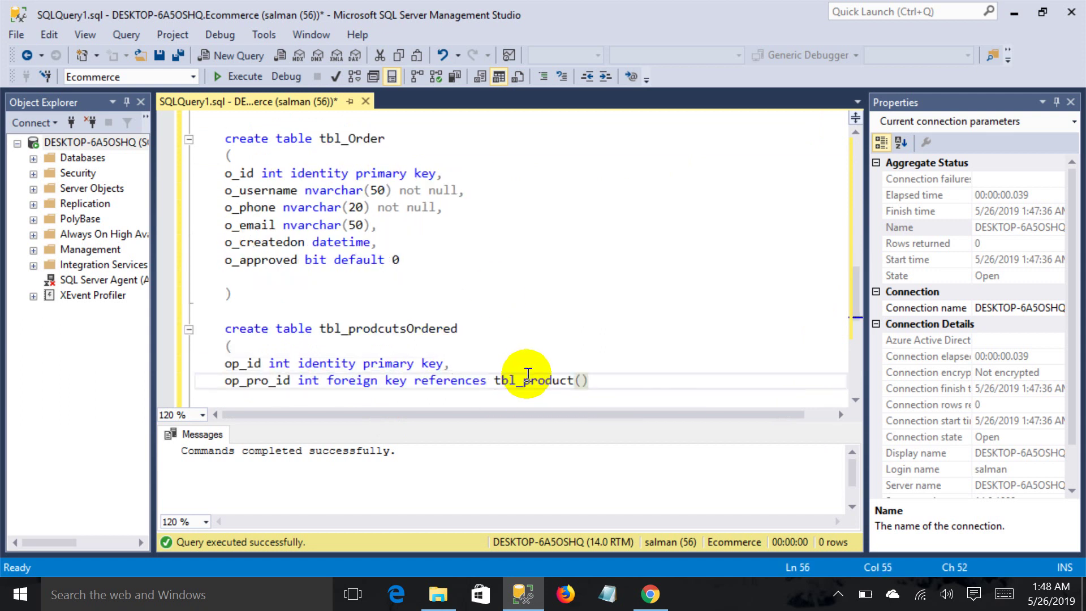
pyautogui.scroll(7, 510, 339)
# Paste pro_id as the referenced column, completing the reference to tbl_product(pro_id).
pyautogui.doubleClick(255, 189)
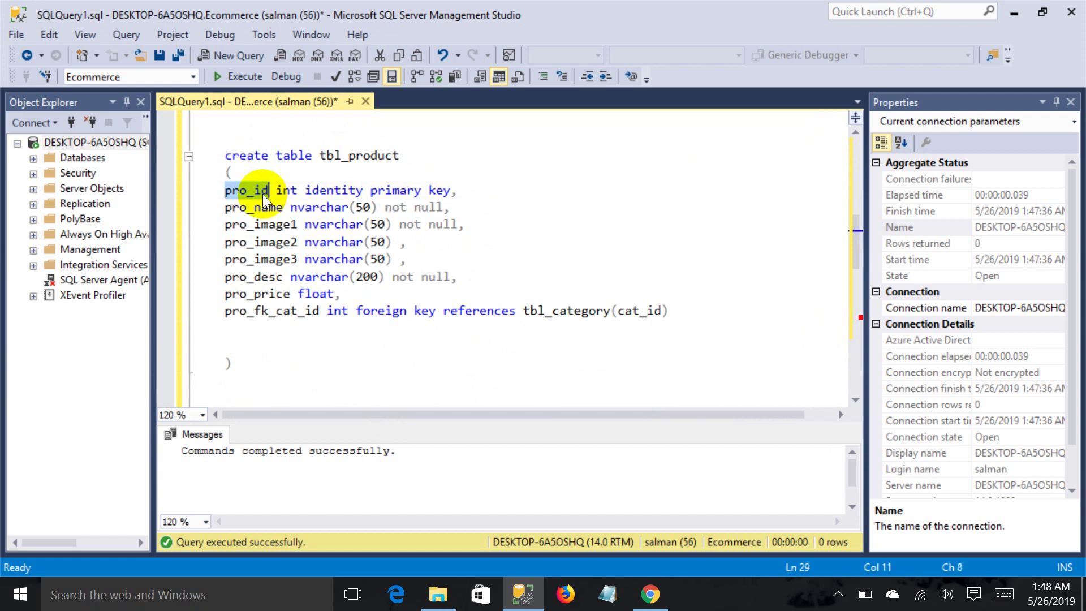
pyautogui.hotkey('ctrl', 'c')
pyautogui.scroll(-7, 346, 218)
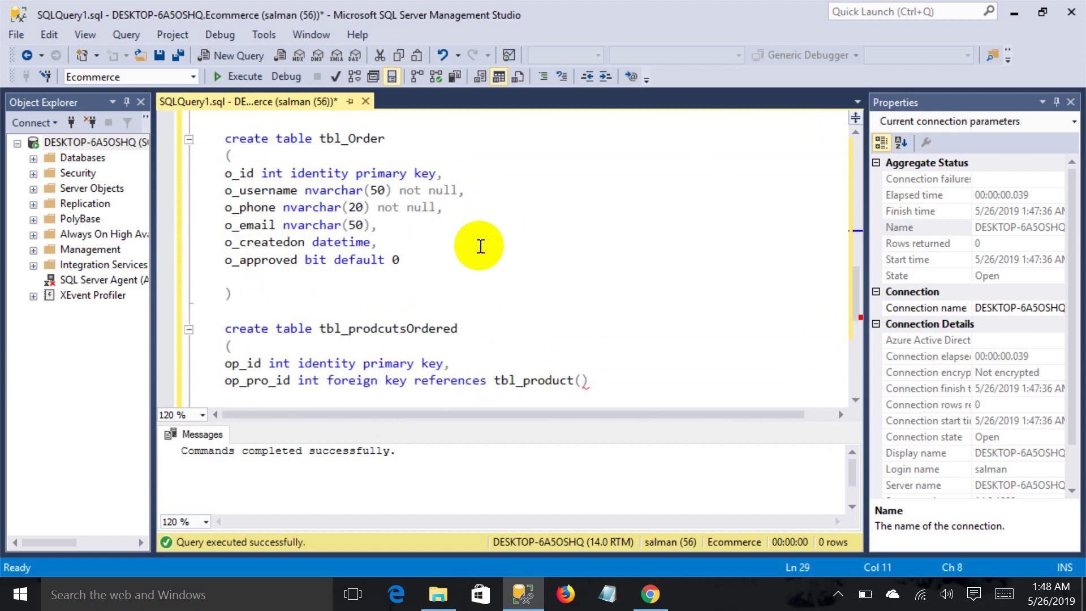
pyautogui.click(582, 381)
pyautogui.hotkey('ctrl', 'v')
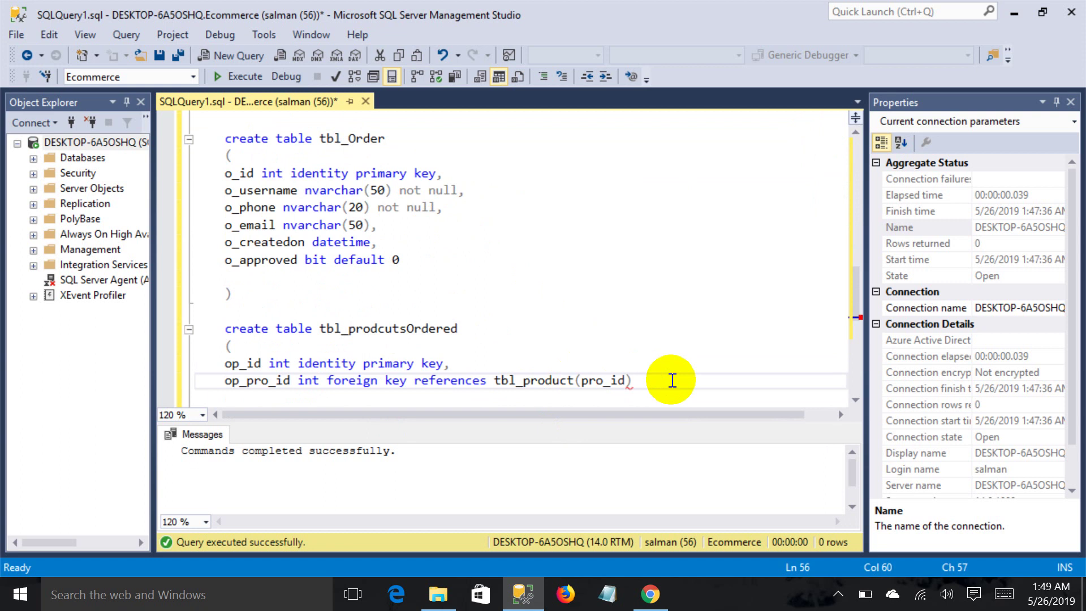
pyautogui.press('End')
pyautogui.write(',')
pyautogui.press('Return')
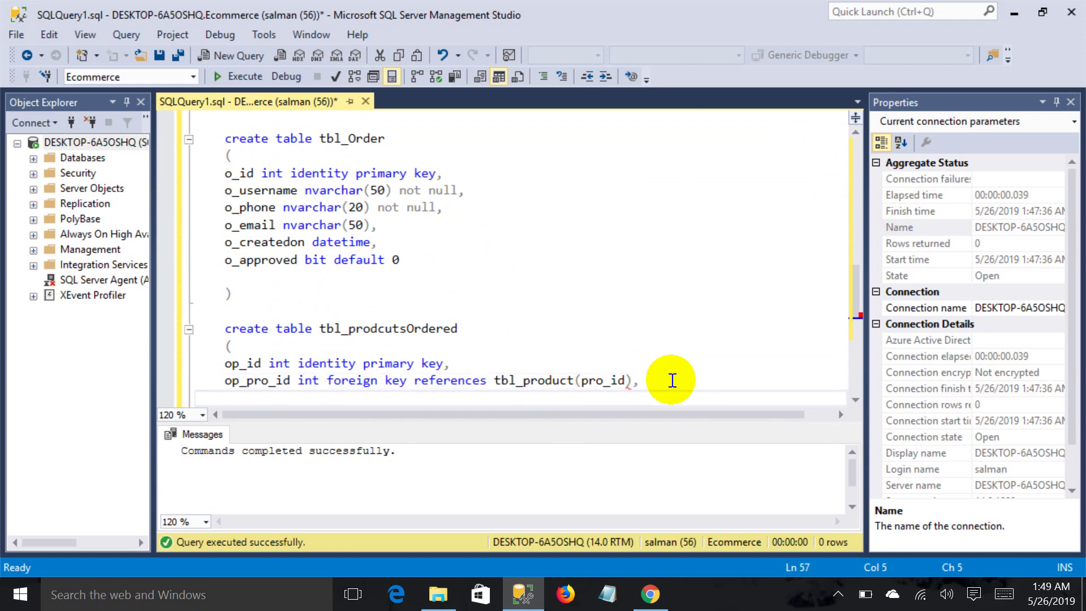
pyautogui.write('op_in')
# Add the op_qty int column and type the op_price column name below it.
pyautogui.press('BackSpace')
pyautogui.press('BackSpace')
pyautogui.write('qty int,')
pyautogui.press('Return')
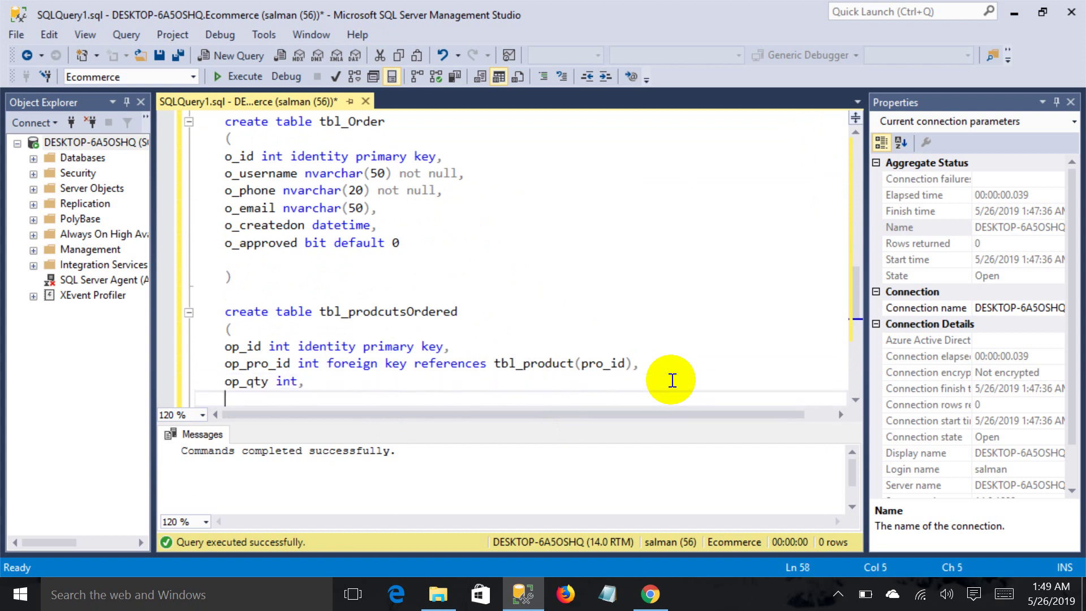
pyautogui.write('op')
pyautogui.write('_')
pyautogui.write('pricce')
pyautogui.press('BackSpace')
pyautogui.write('e')
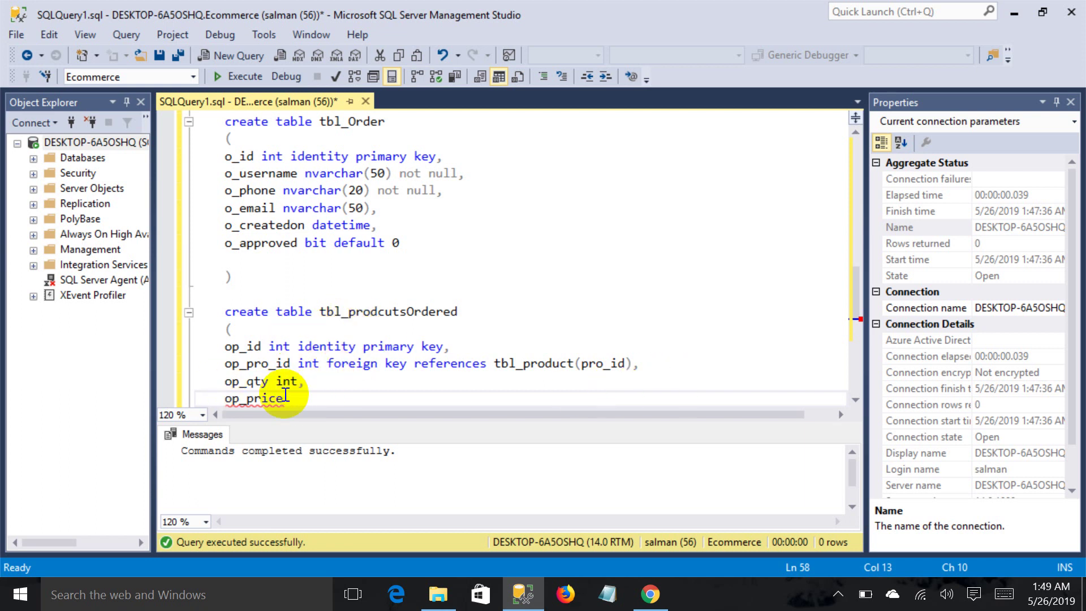
pyautogui.scroll(3, 299, 391)
pyautogui.scroll(3, 298, 390)
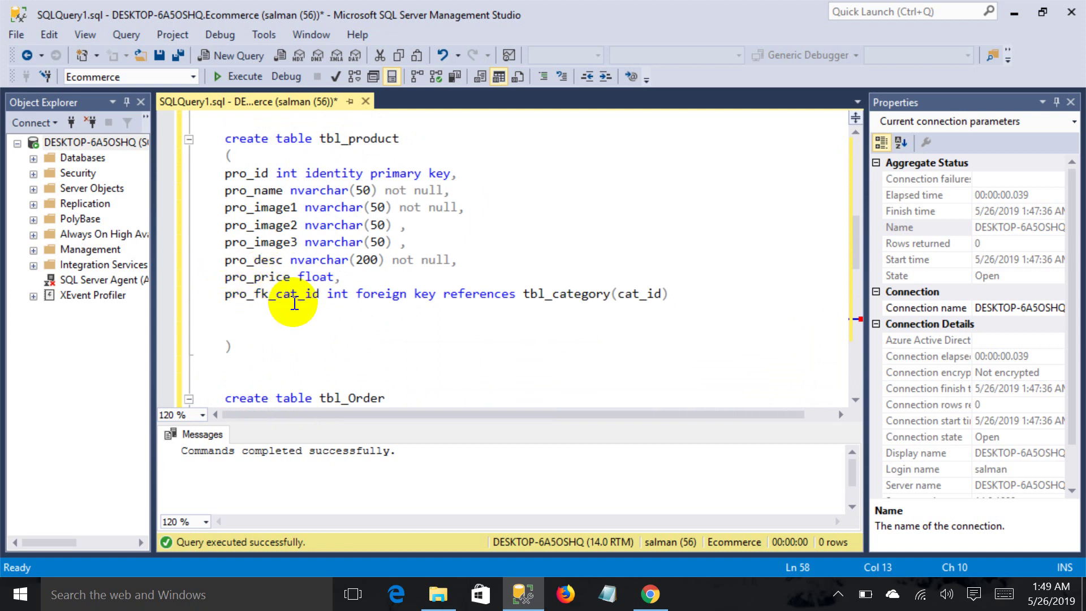
pyautogui.click(283, 277)
pyautogui.scroll(-6, 283, 281)
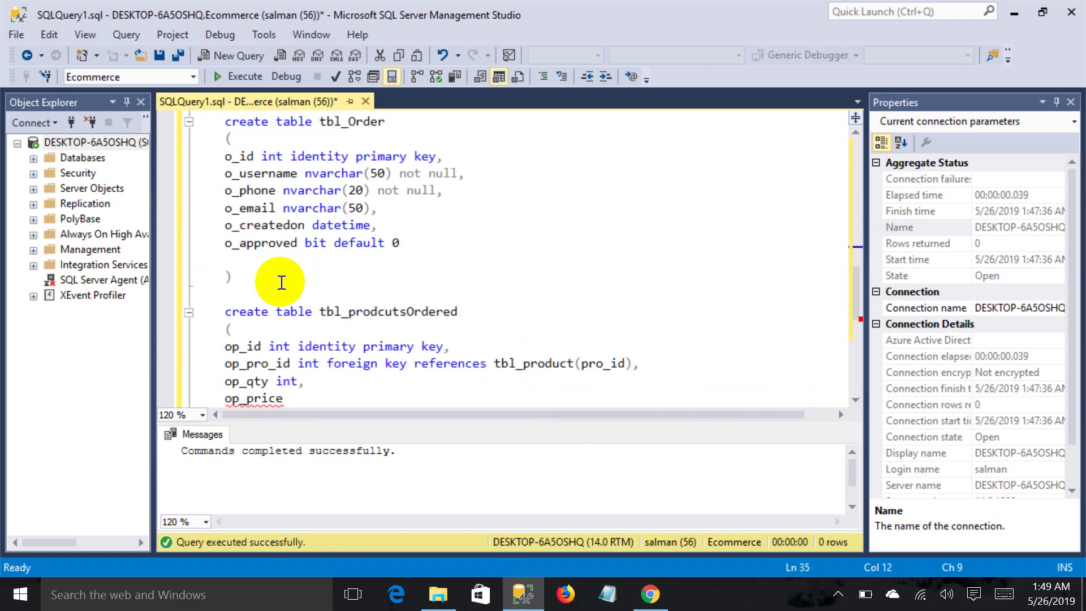
pyautogui.scroll(-4, 282, 280)
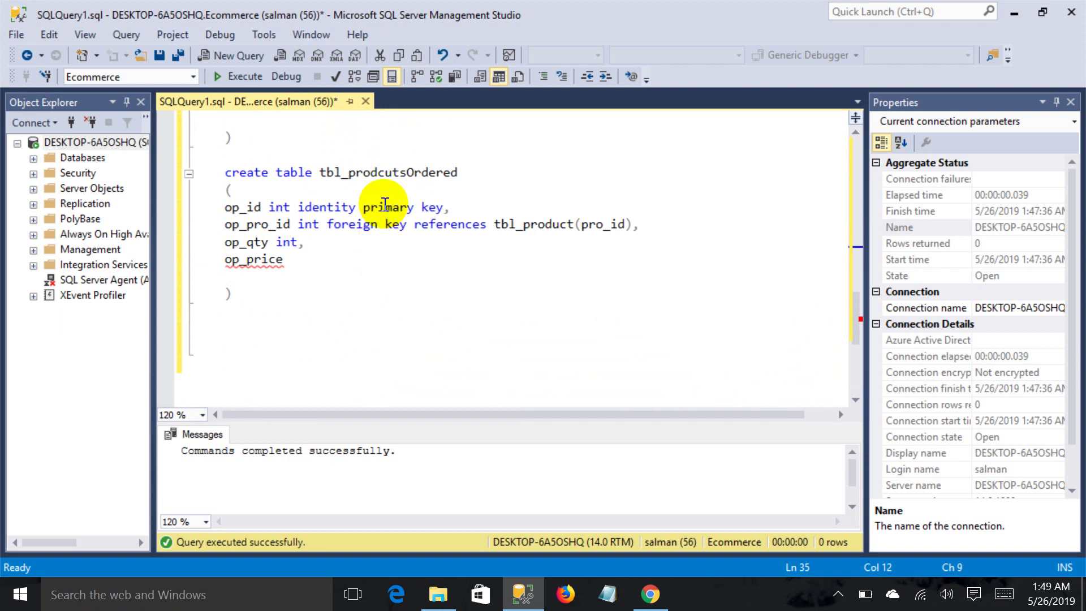
pyautogui.click(280, 260)
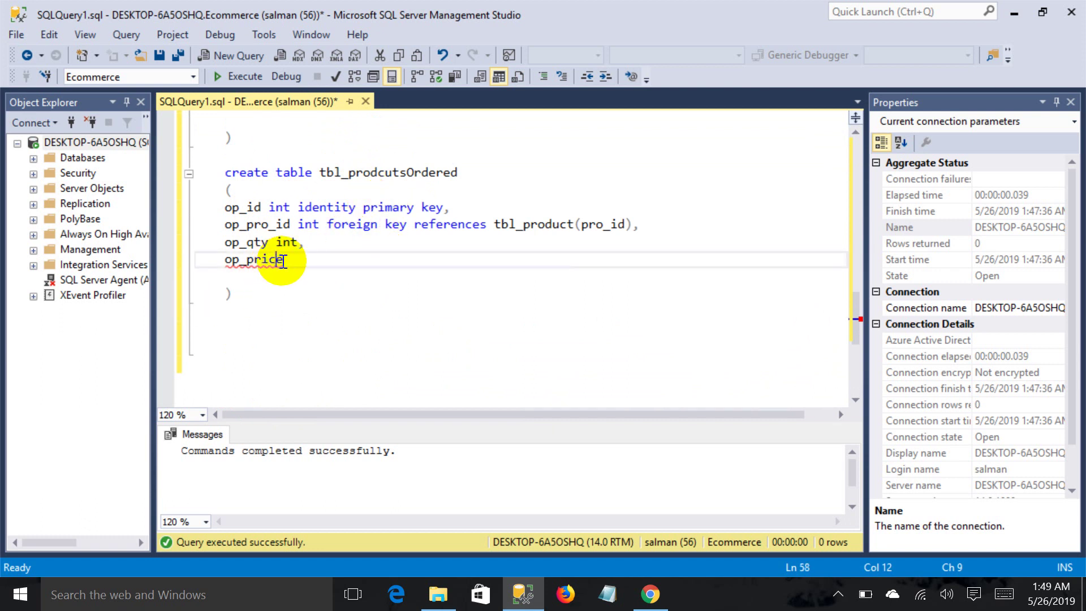
pyautogui.write('e')
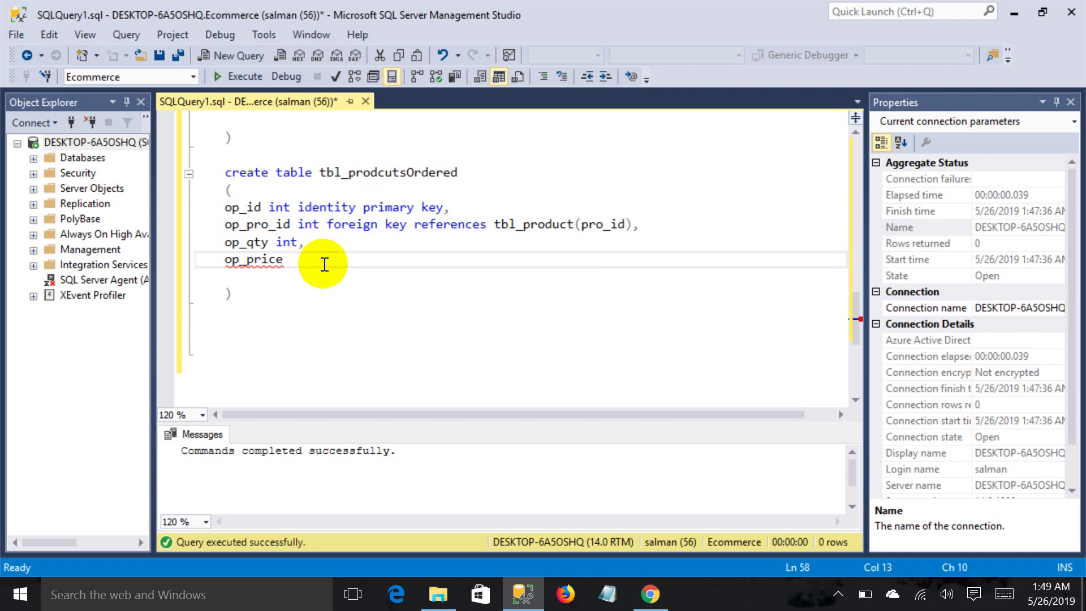
# Rename op_price to op_unitprice with type float.
pyautogui.press('BackSpace')
pyautogui.press('BackSpace')
pyautogui.press('BackSpace')
pyautogui.write('unitprice')
pyautogui.write(' flaot')
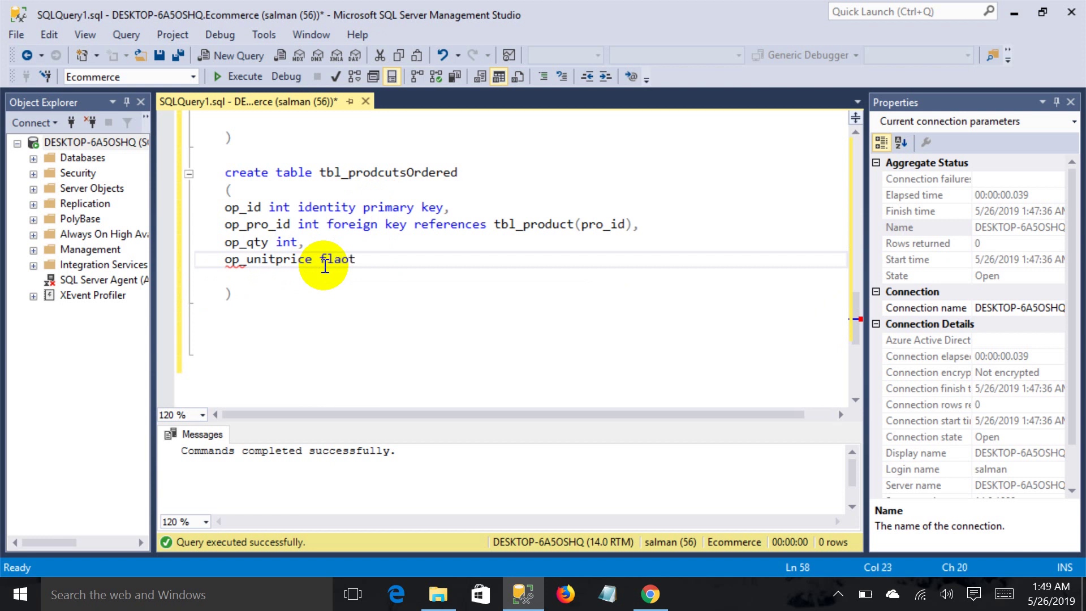
pyautogui.write(',')
pyautogui.press('Left')
pyautogui.press('Left')
pyautogui.press('Left')
pyautogui.press('BackSpace')
pyautogui.press('Return')
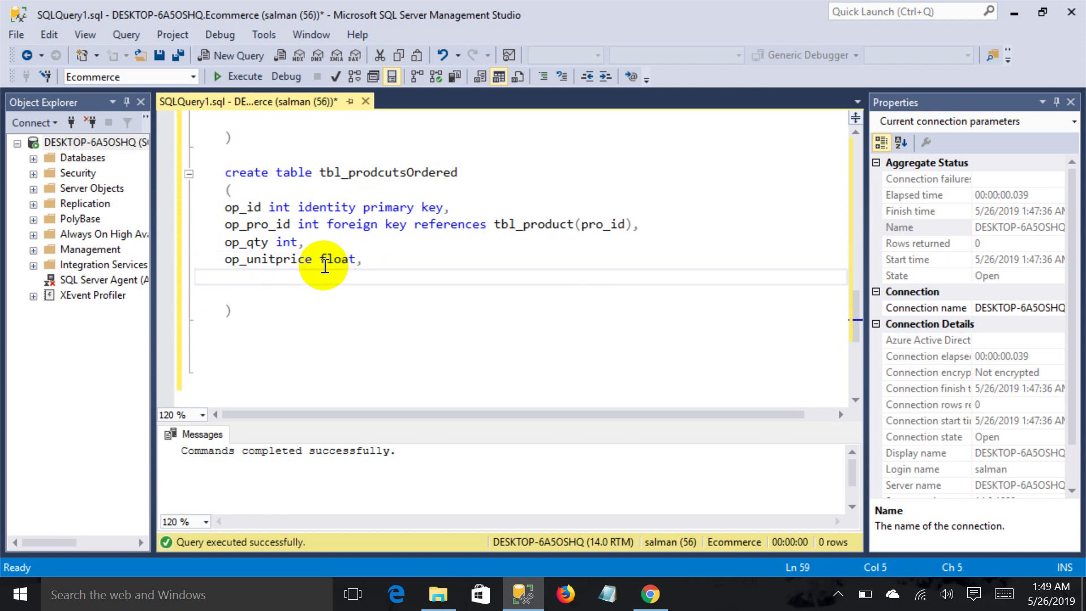
pyautogui.write('op_to')
pyautogui.write('tal float')
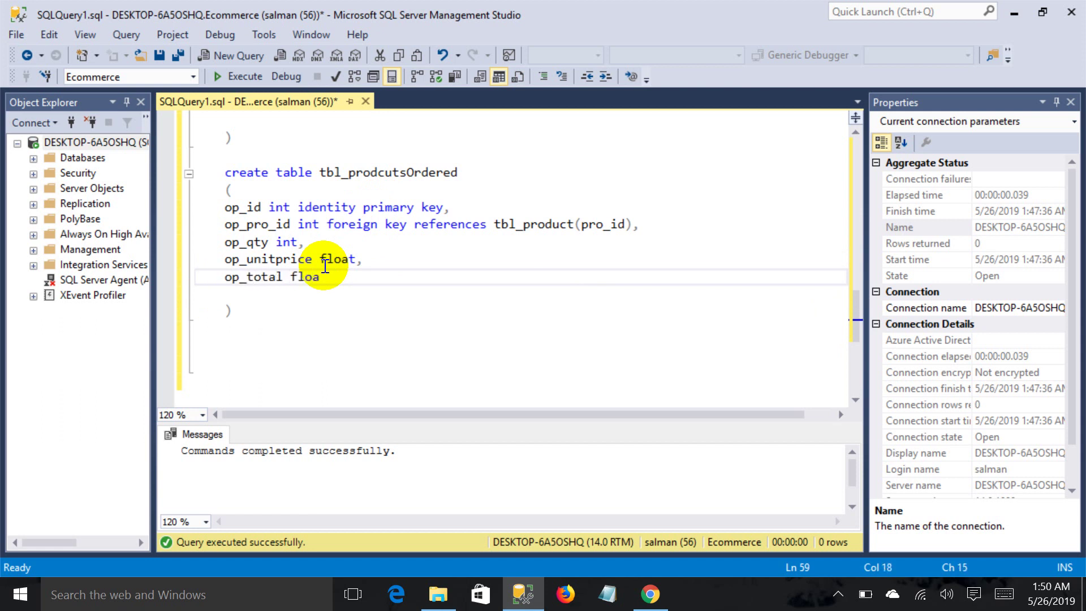
pyautogui.write(',')
# Add an op_total float column below op_unitprice.
pyautogui.press('Up')
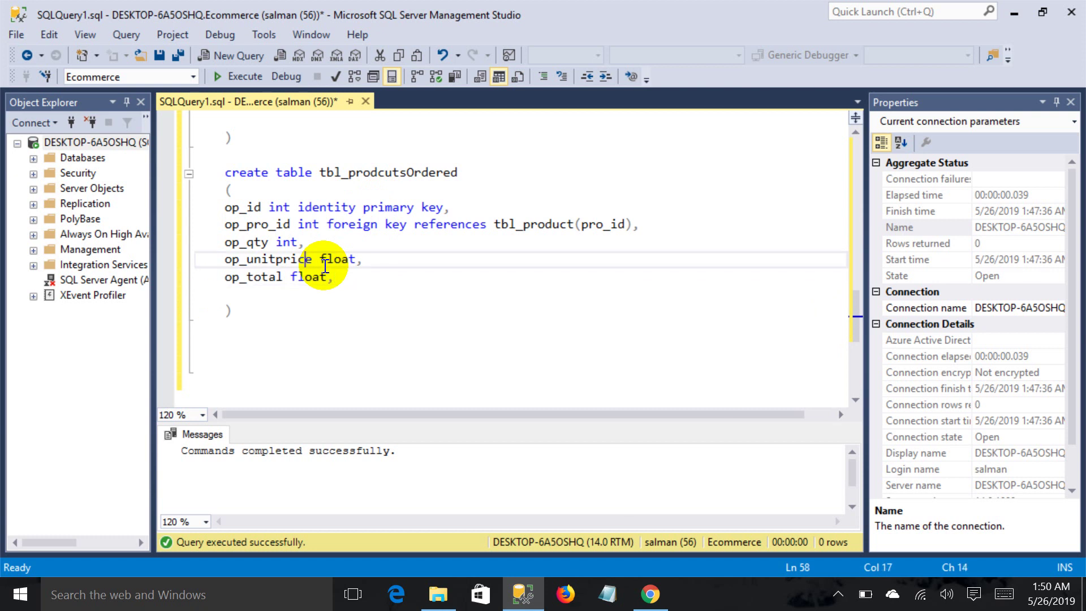
pyautogui.press('Down')
pyautogui.press('Up')
pyautogui.press('Left')
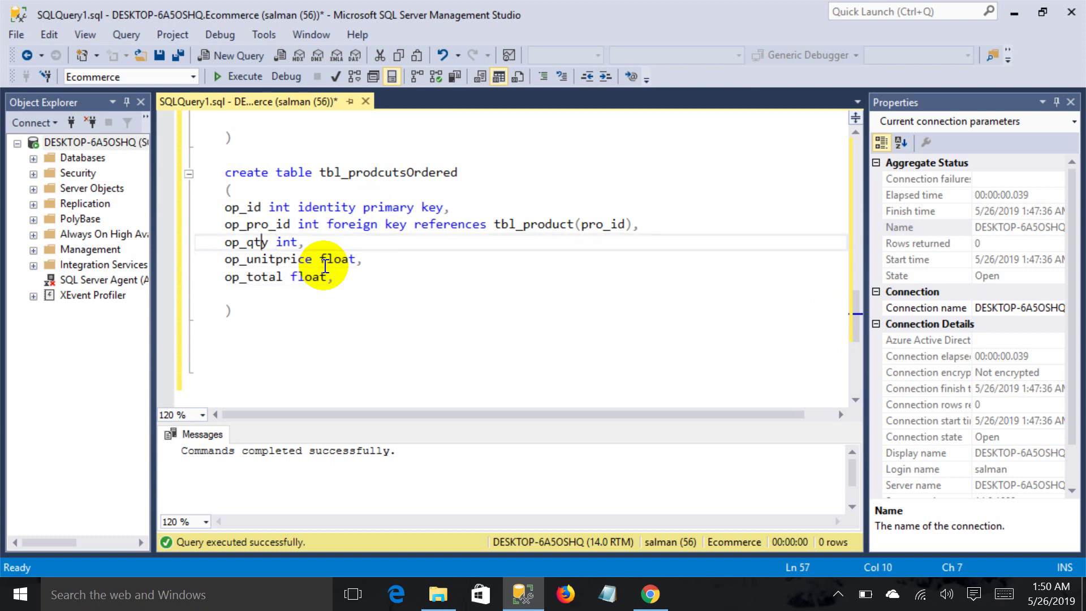
pyautogui.press('Left')
pyautogui.hotkey('shift', 'Down')
pyautogui.press('Left')
pyautogui.press('Left')
pyautogui.press('Left')
pyautogui.press('Home')
pyautogui.hotkey('shift', 'Down')
pyautogui.hotkey('shift', 'Down')
pyautogui.press('End')
pyautogui.press('Return')
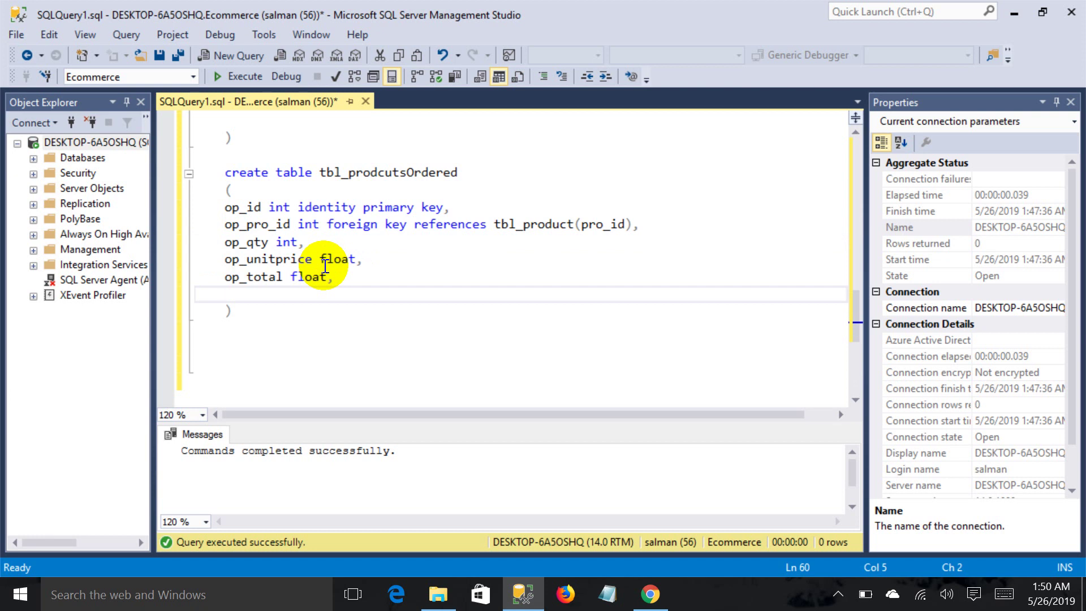
pyautogui.write('op')
pyautogui.write('_fk_')
pyautogui.scroll(3, 325, 263)
pyautogui.scroll(2, 324, 255)
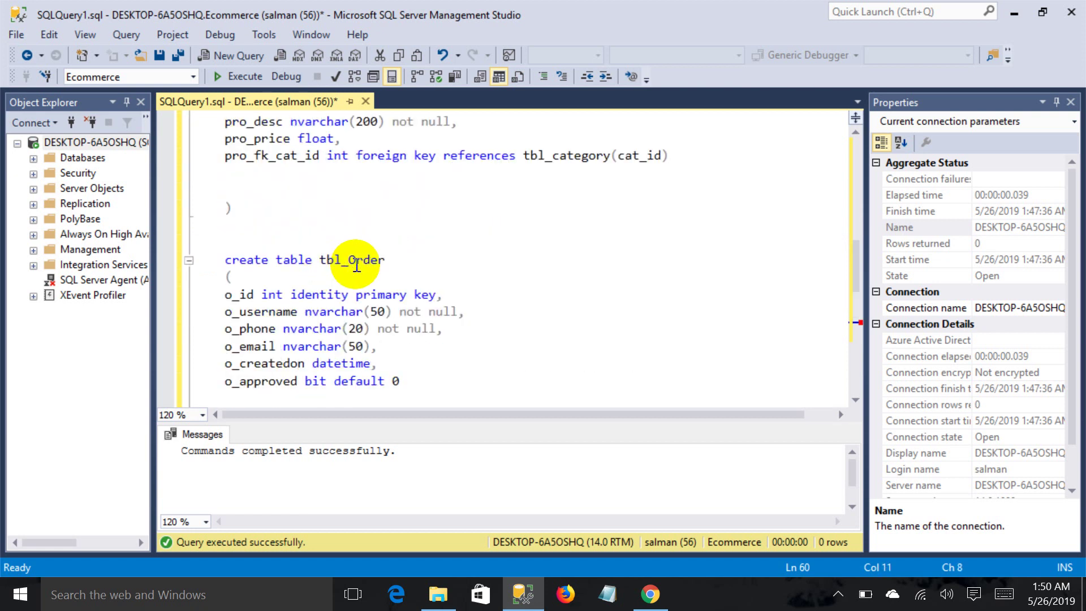
pyautogui.scroll(-2, 357, 322)
pyautogui.scroll(-5, 357, 323)
pyautogui.write('o')
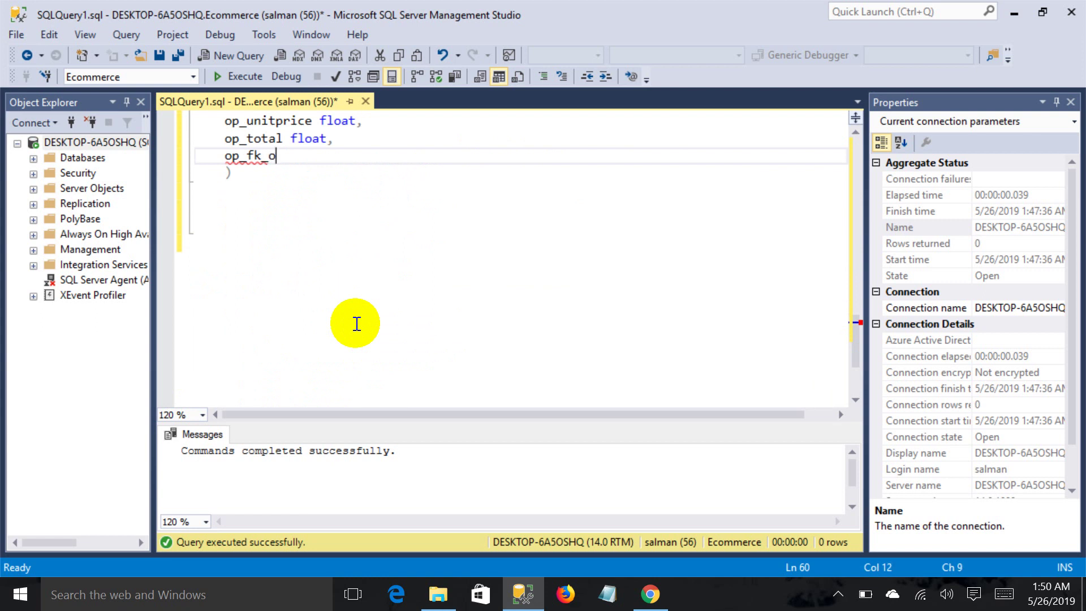
pyautogui.write('_id int ')
pyautogui.write('foreign ke')
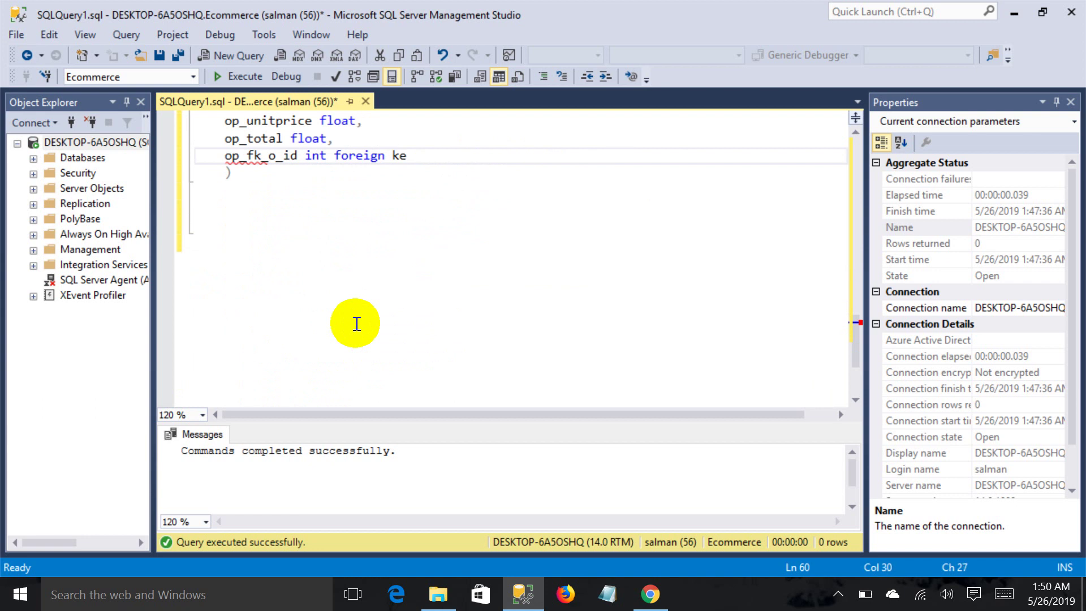
pyautogui.write('y references')
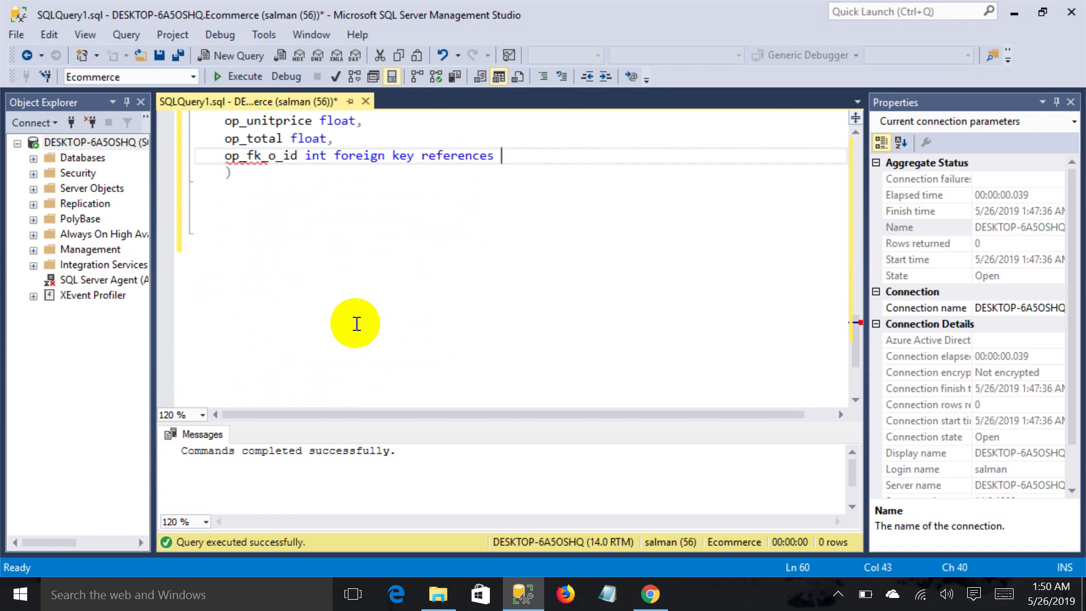
pyautogui.scroll(3, 458, 227)
pyautogui.scroll(3, 449, 225)
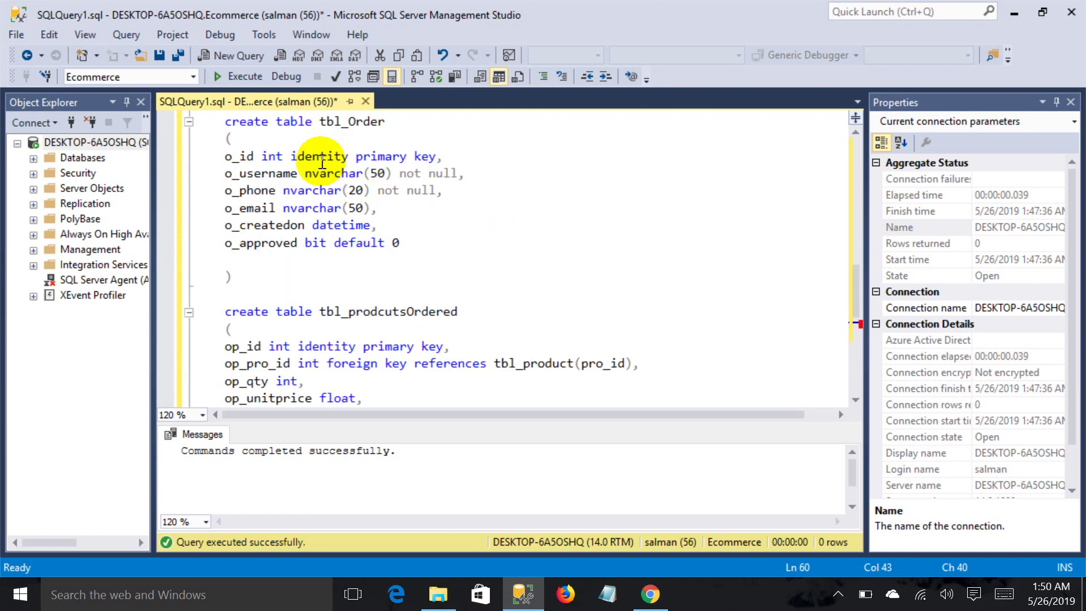
pyautogui.scroll(3, 321, 162)
# Add op_fk_o_id int as a foreign key referencing tbl_Order(o_id).
pyautogui.doubleClick(367, 260)
pyautogui.hotkey('ctrl', 'c')
pyautogui.scroll(-3, 368, 260)
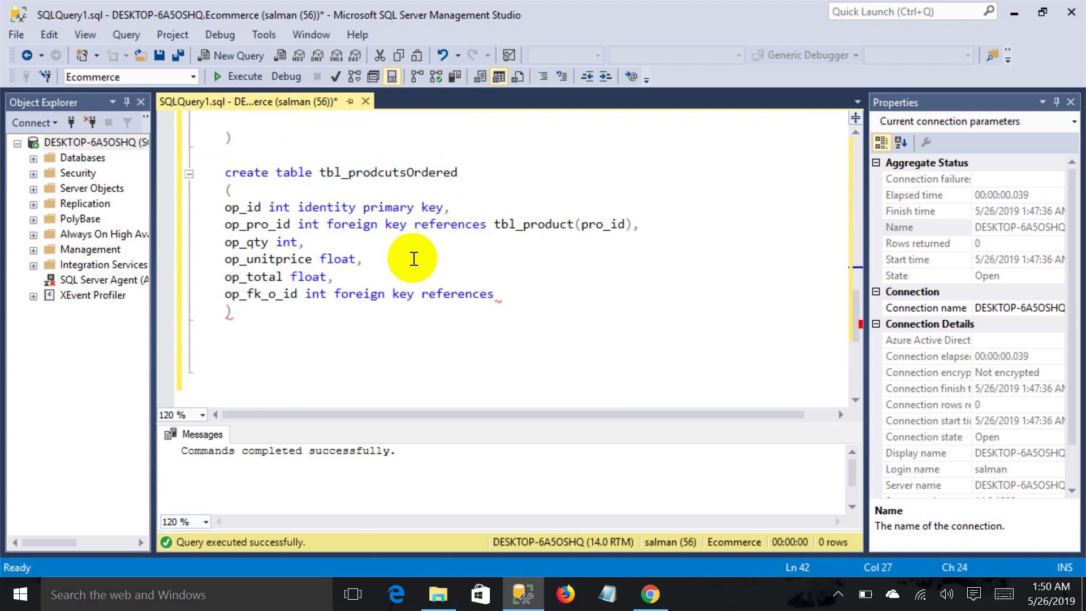
pyautogui.click(501, 293)
pyautogui.hotkey('ctrl', 'v')
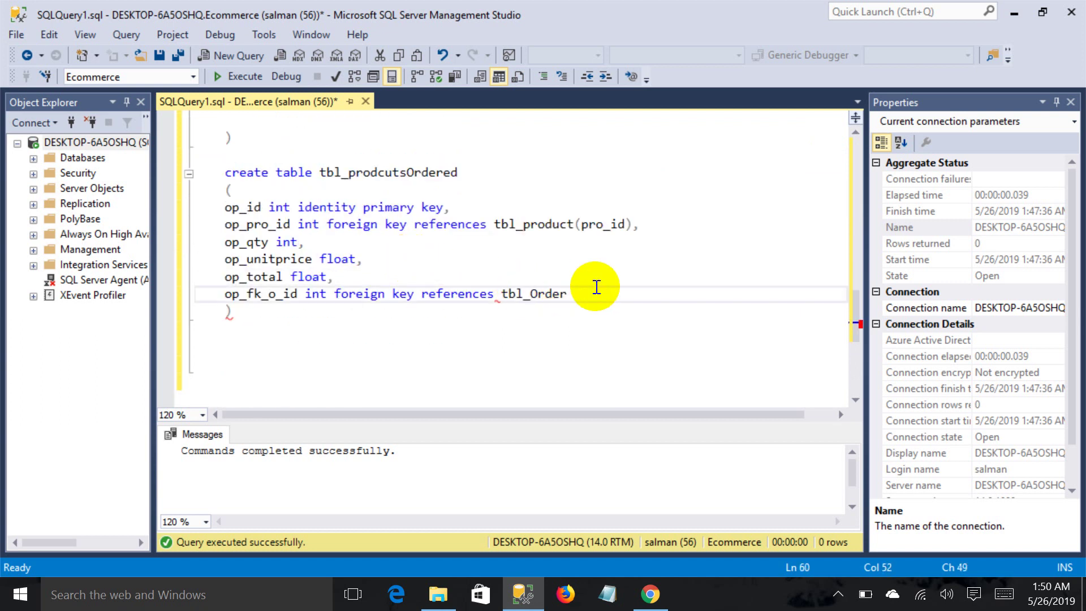
pyautogui.write('(')
pyautogui.scroll(3, 596, 287)
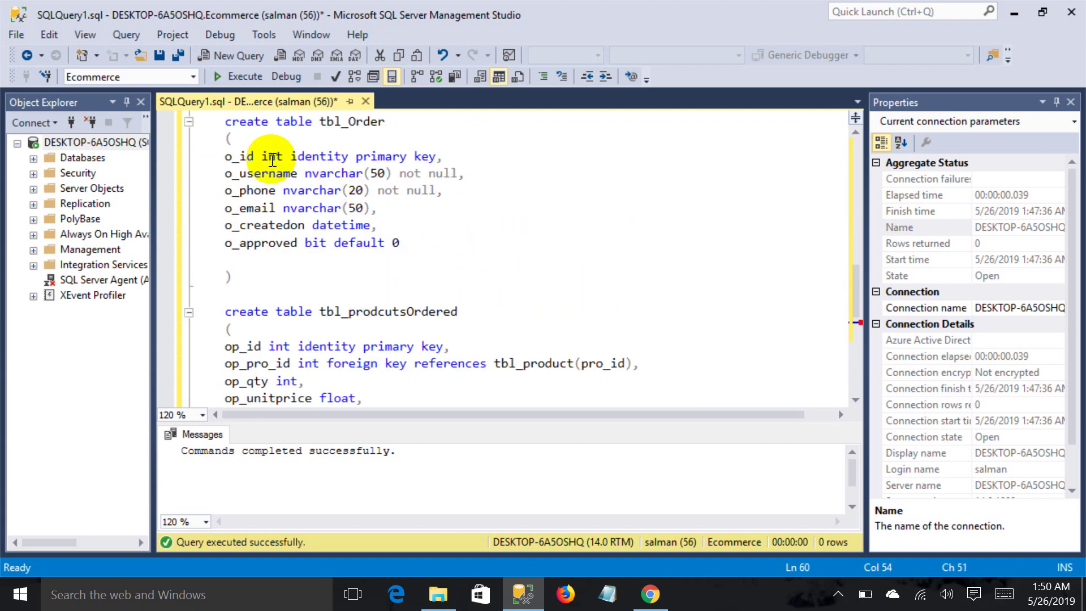
pyautogui.doubleClick(229, 156)
pyautogui.hotkey('ctrl', 'c')
pyautogui.scroll(-5, 526, 247)
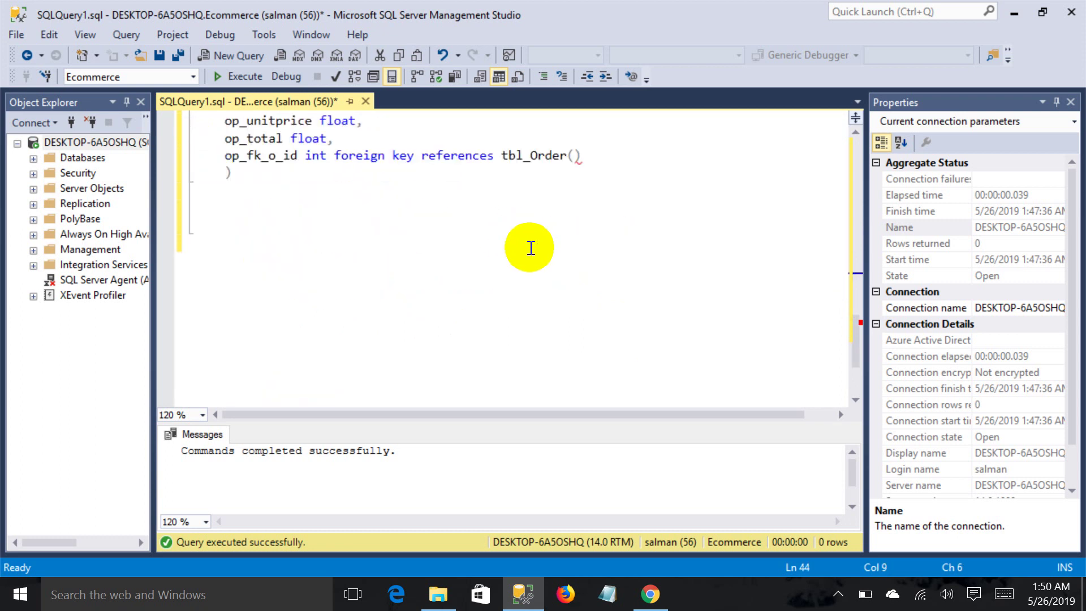
pyautogui.click(578, 158)
pyautogui.hotkey('ctrl', 'v')
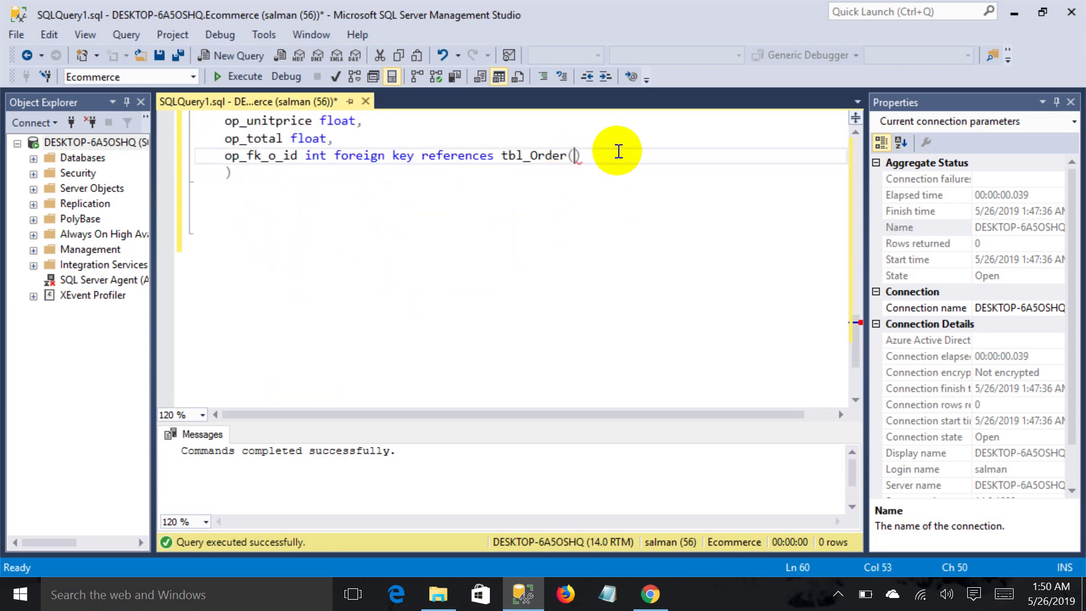
pyautogui.write(')')
pyautogui.scroll(3, 557, 220)
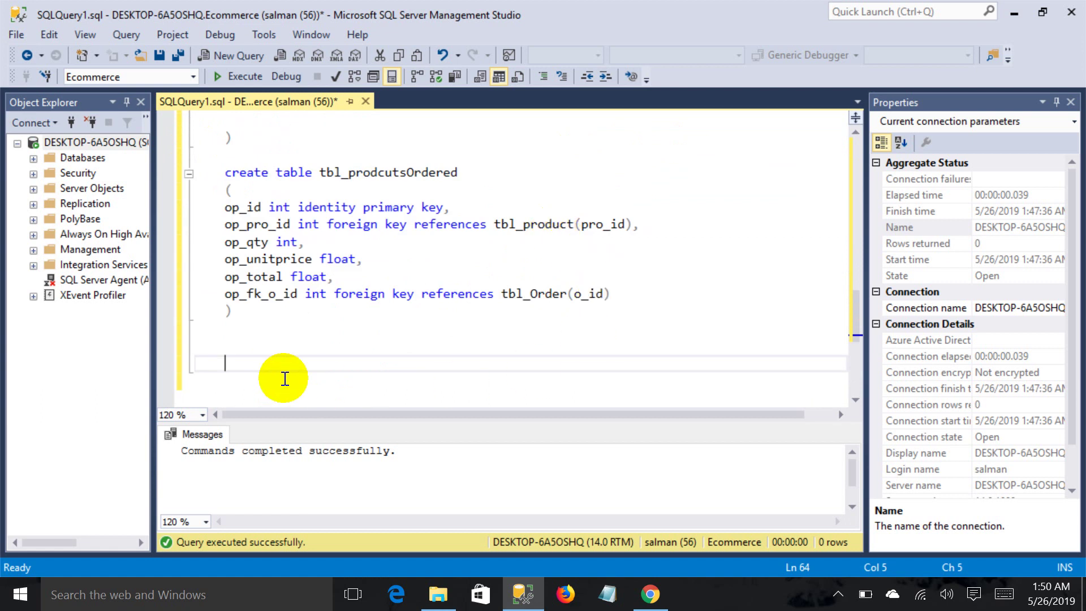
pyautogui.click(256, 329)
# Select the complete create table tbl_prodcutsOrdered statement and execute it.
pyautogui.moveTo(257, 330); pyautogui.dragTo(225, 173)
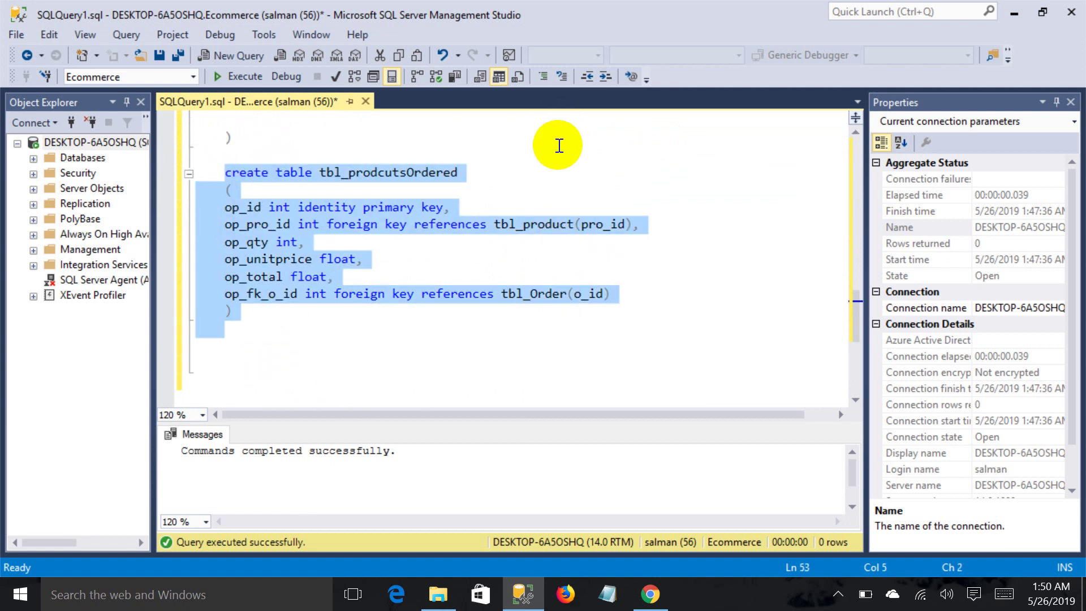
pyautogui.press('F5')
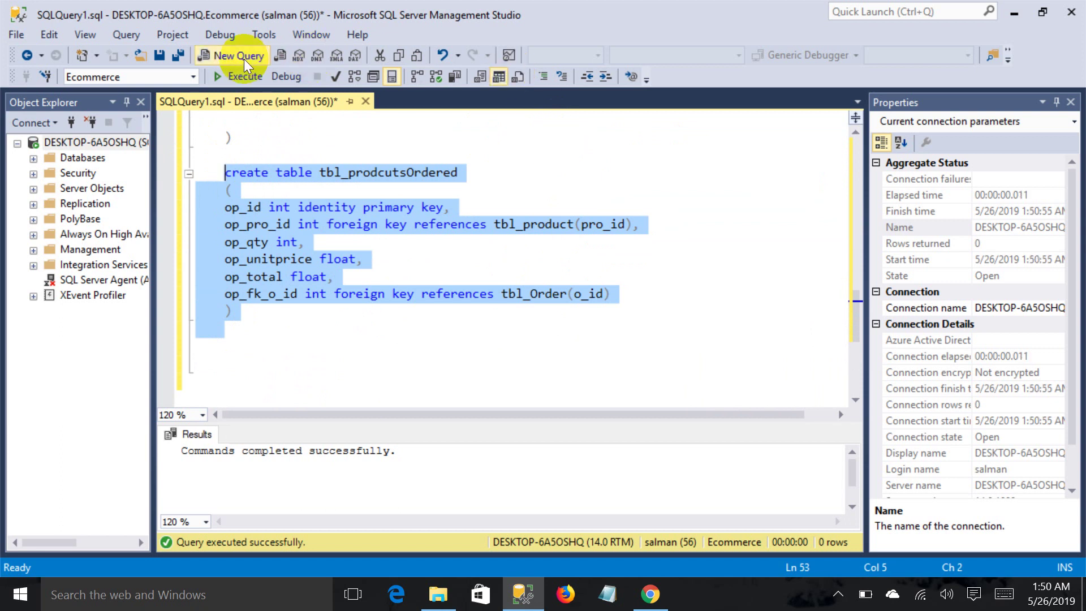
pyautogui.click(245, 76)
pyautogui.click(397, 372)
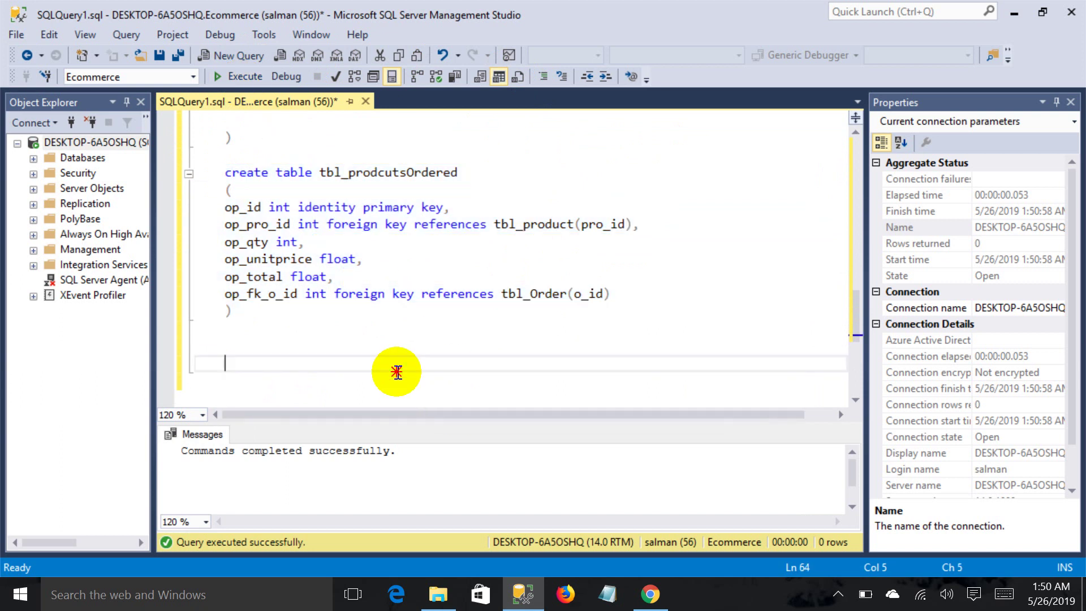
# Expand Ecommerce's Database Diagrams, accept the support objects, and choose New Database Diagram.
pyautogui.click(34, 158)
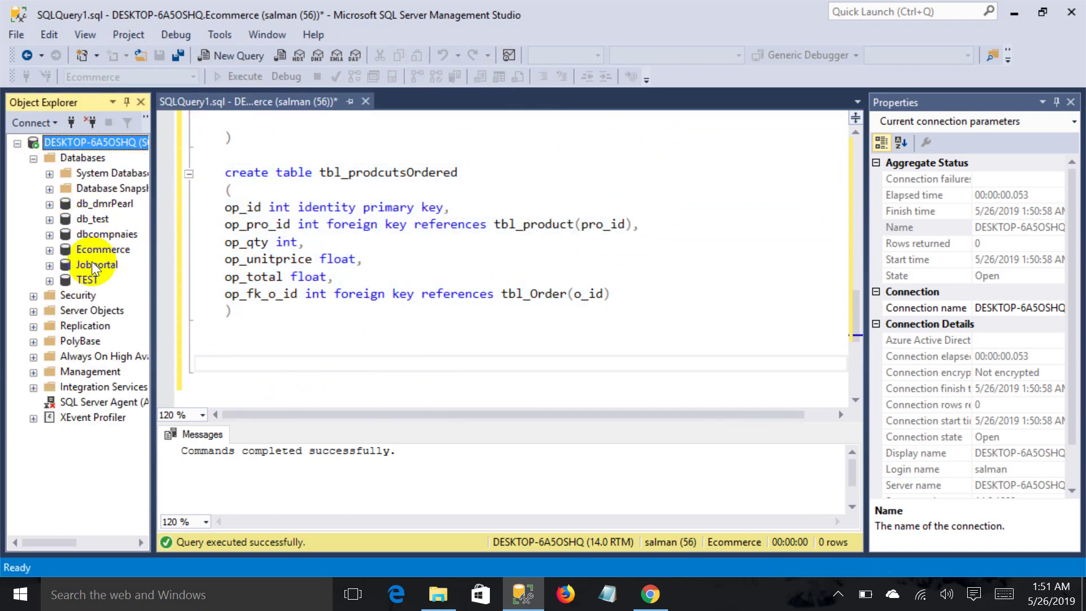
pyautogui.click(48, 250)
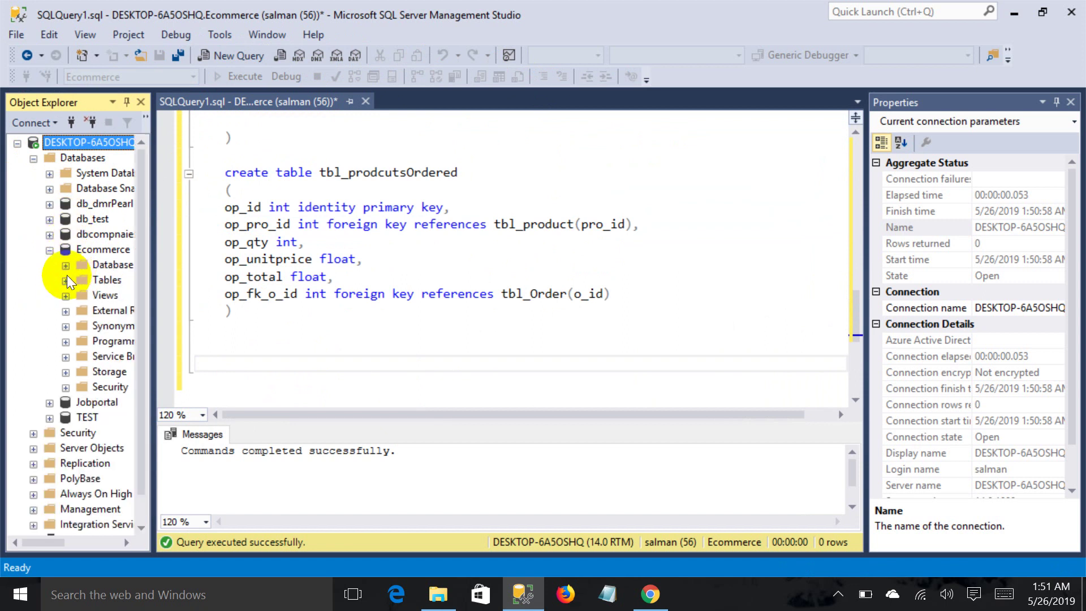
pyautogui.moveTo(151, 247); pyautogui.dragTo(208, 247)
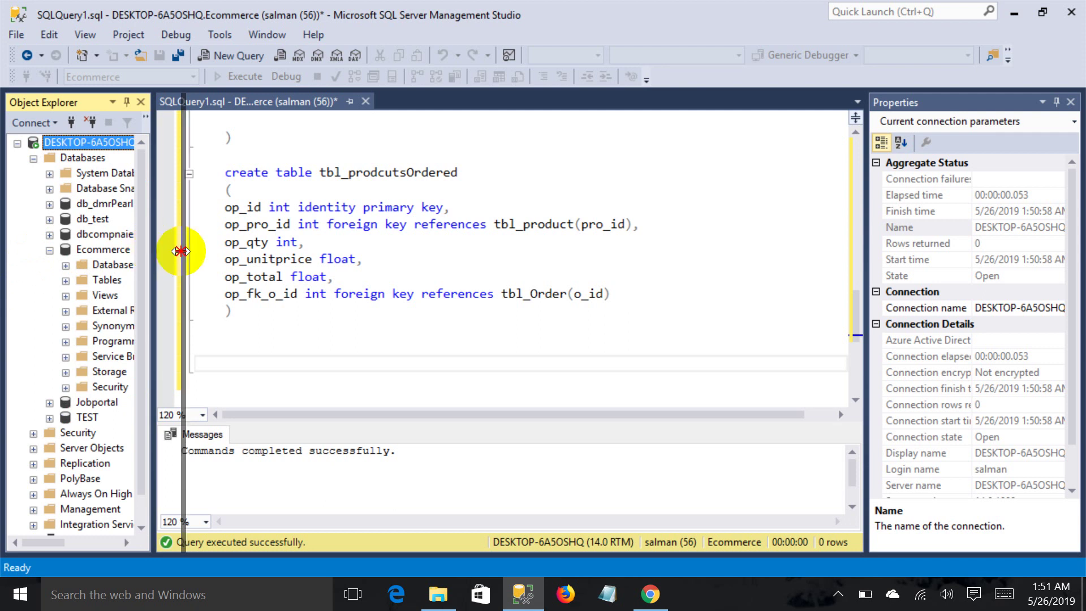
pyautogui.click(65, 265)
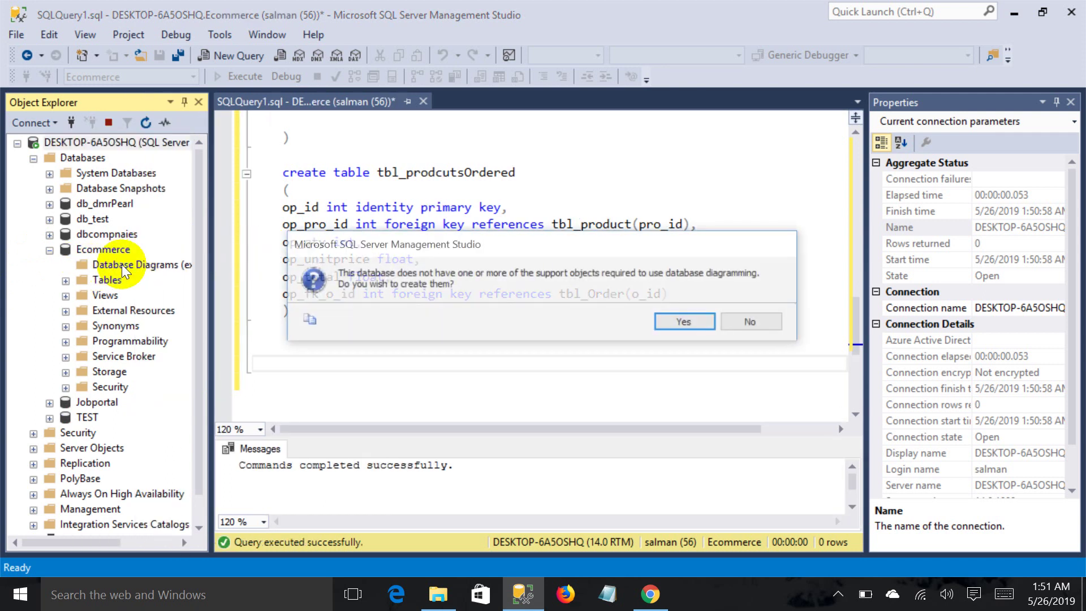
pyautogui.click(685, 320)
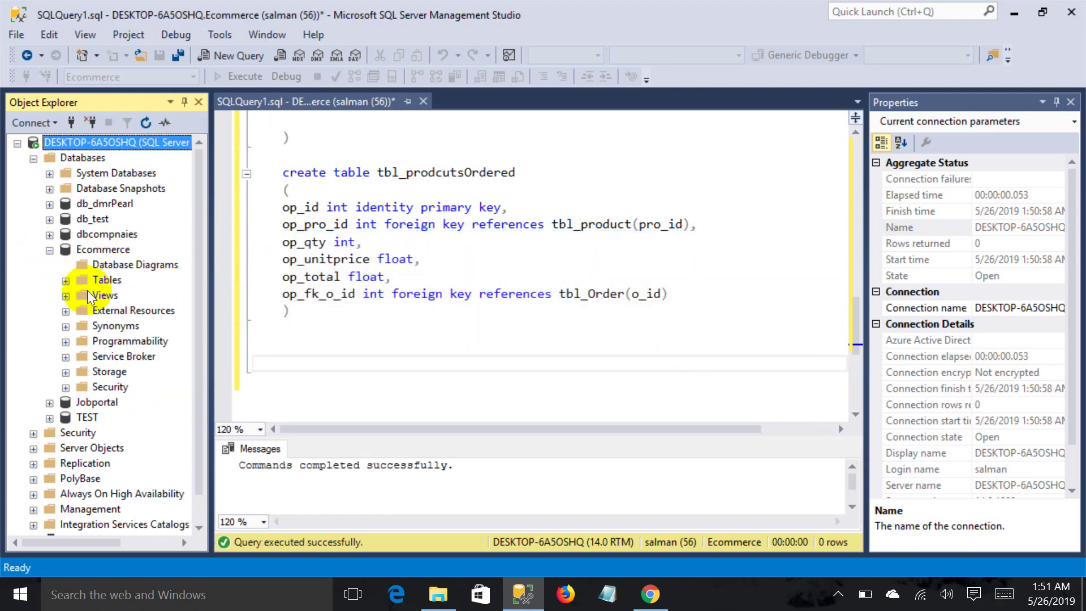
pyautogui.rightClick(118, 264)
pyautogui.click(137, 280)
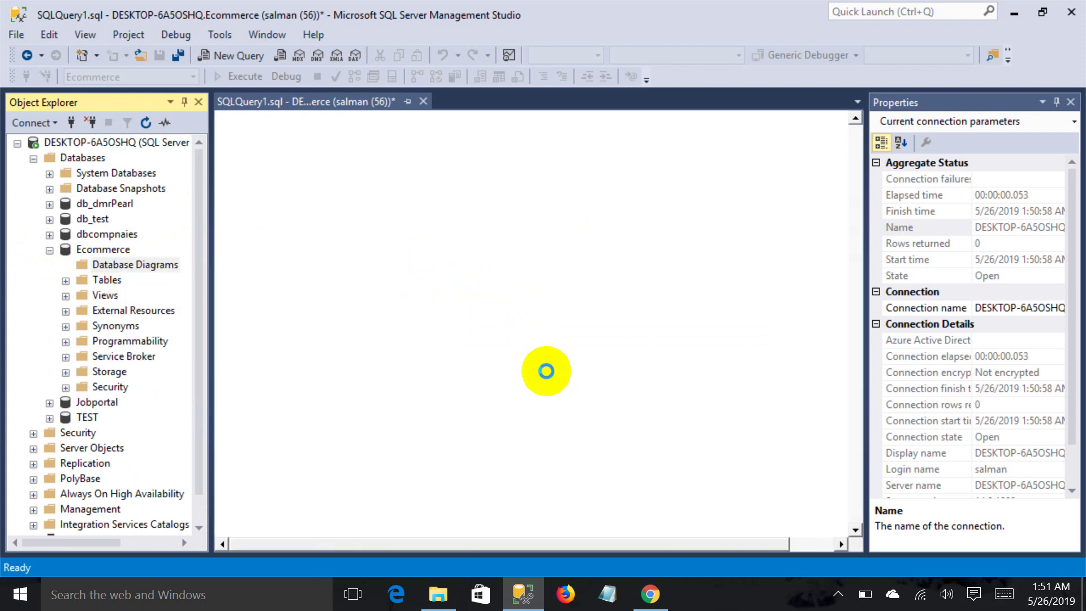
# Add all the Ecommerce tables from the Add Table dialog, then close it.
pyautogui.click(604, 416)
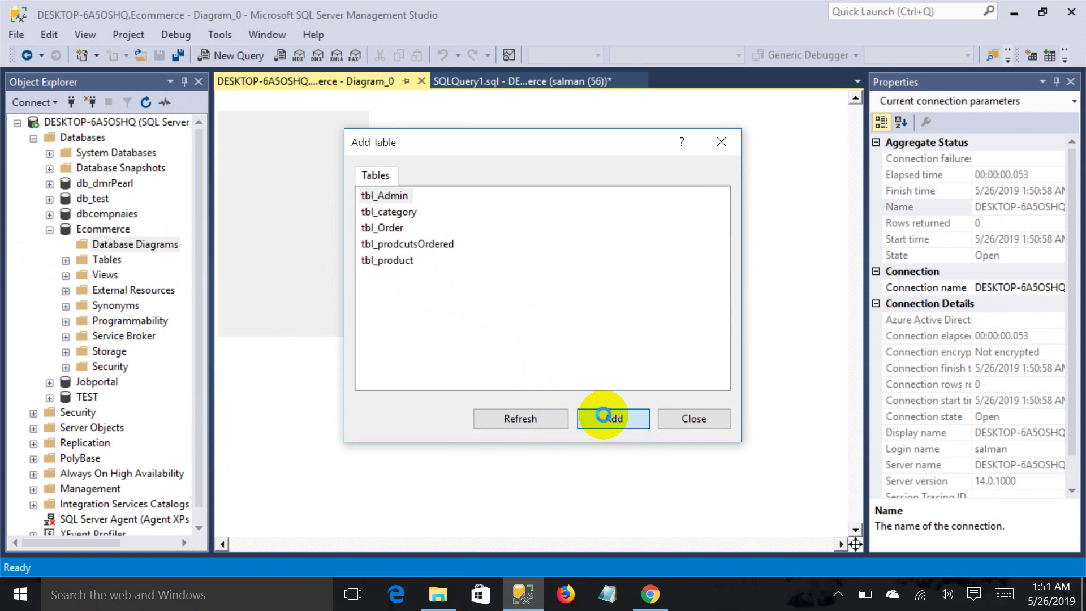
pyautogui.click(604, 416)
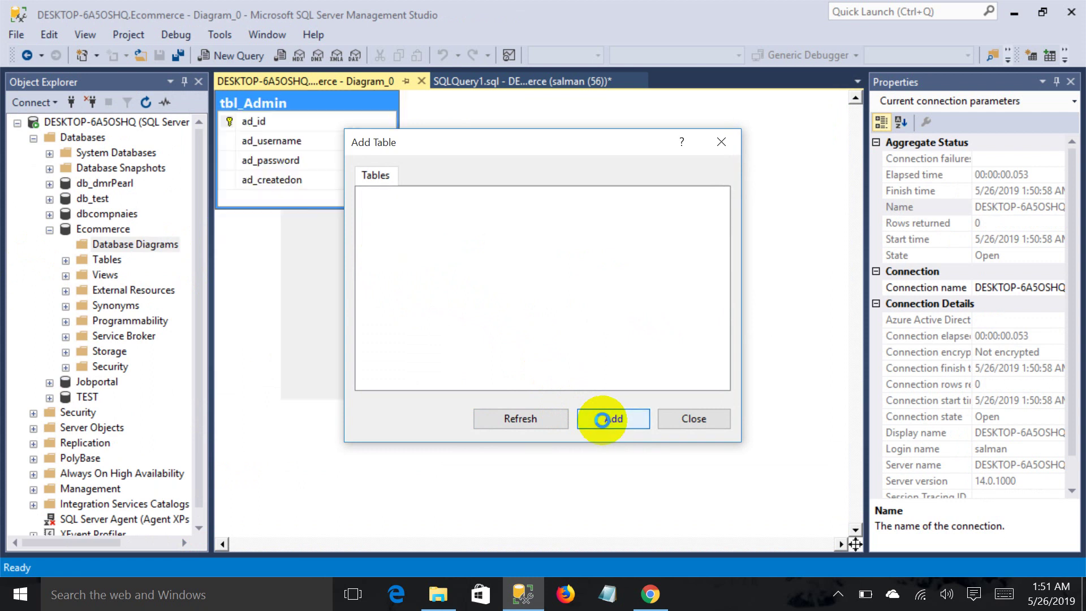
pyautogui.click(605, 419)
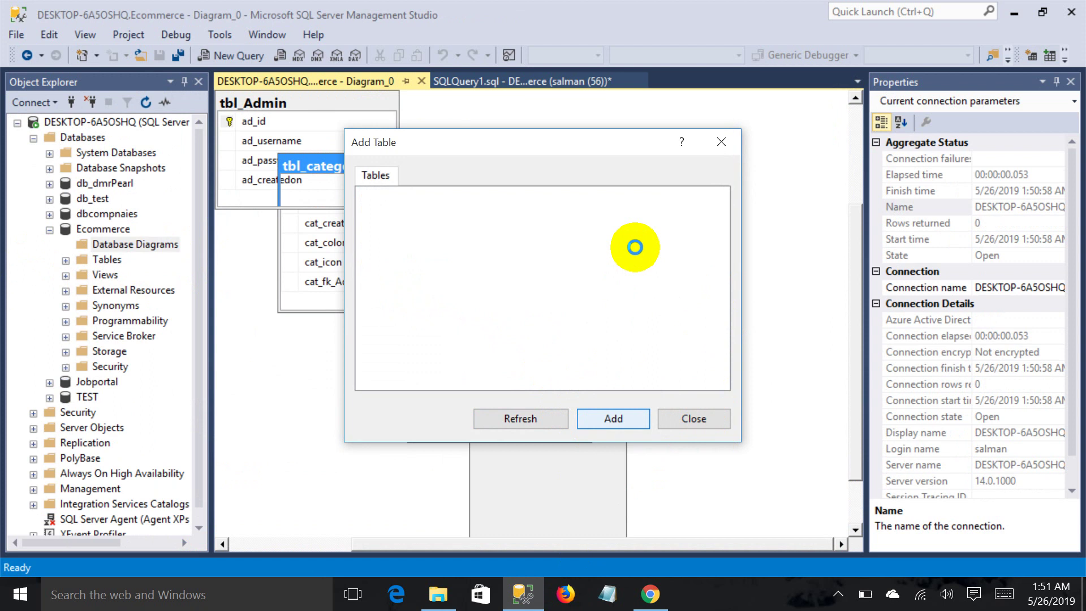
pyautogui.click(693, 418)
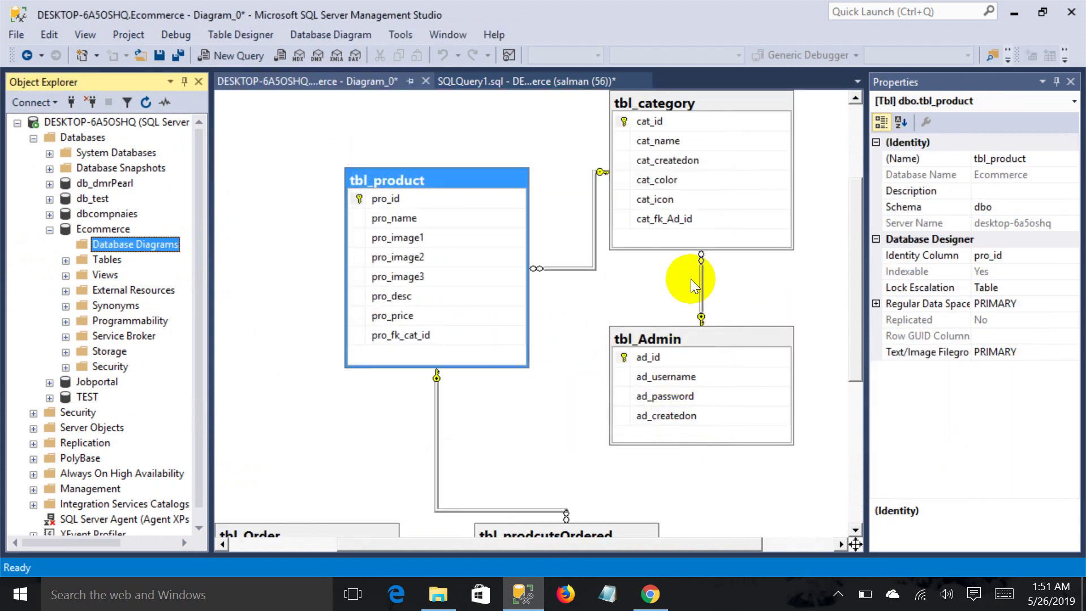
pyautogui.scroll(-3, 690, 280)
pyautogui.scroll(3, 691, 280)
pyautogui.scroll(-3, 496, 466)
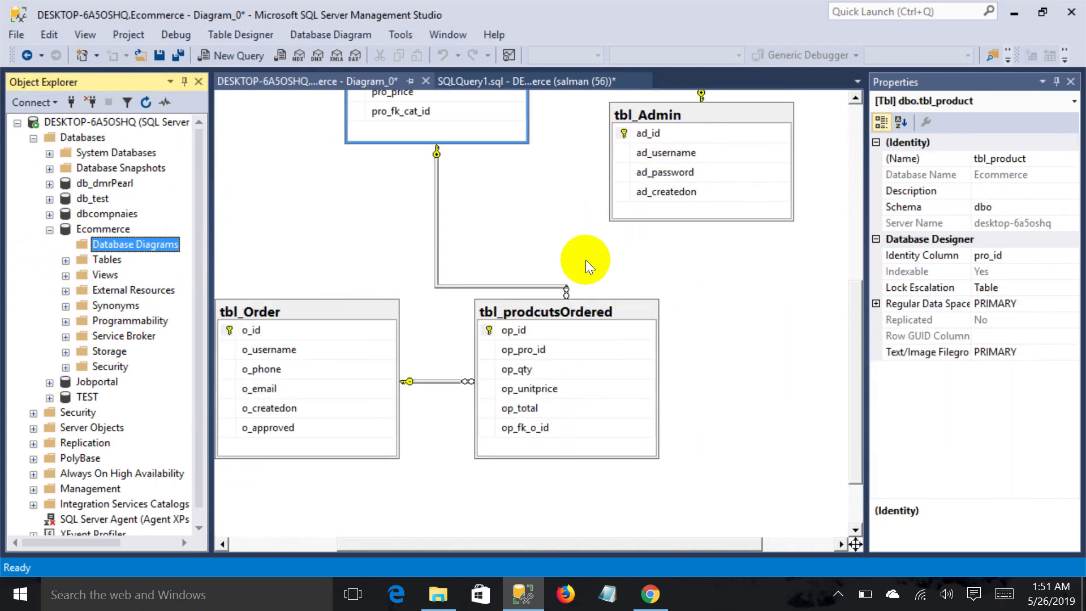
pyautogui.scroll(3, 530, 268)
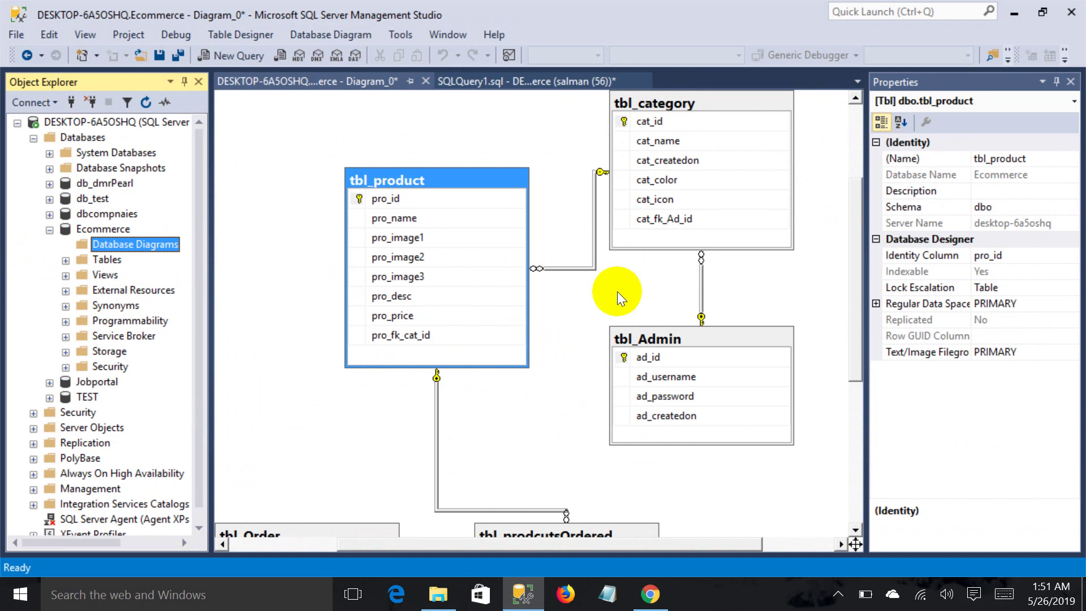
pyautogui.scroll(-3, 617, 291)
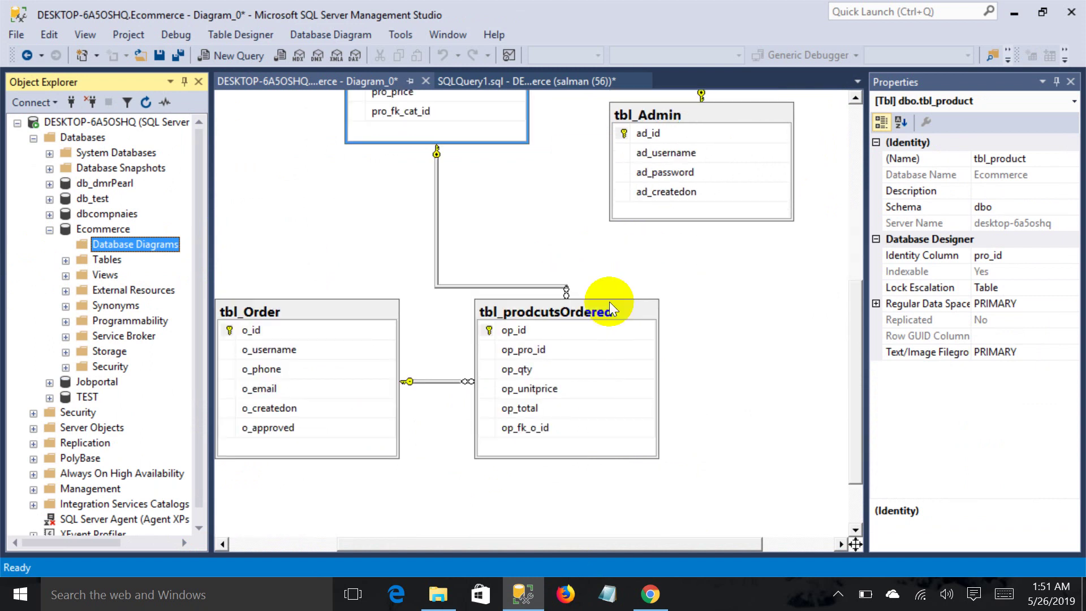
# Drag tbl_prodcutsOrdered to the right and adjust its relationship line to tbl_product.
pyautogui.moveTo(616, 311); pyautogui.dragTo(695, 293)
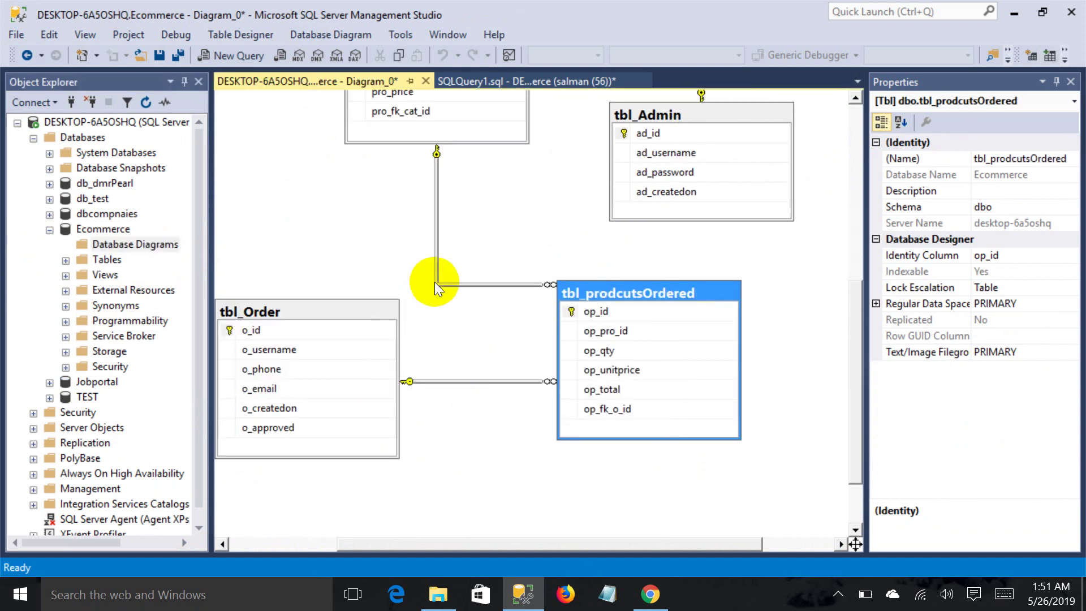
pyautogui.moveTo(438, 181); pyautogui.dragTo(477, 184)
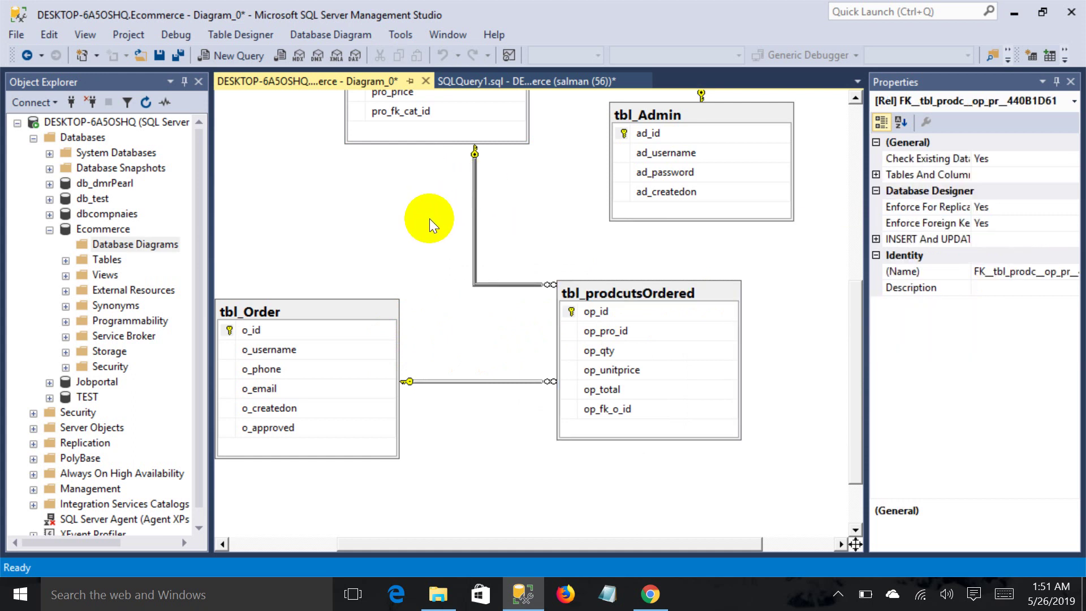
pyautogui.moveTo(351, 307); pyautogui.dragTo(447, 297)
pyautogui.scroll(3, 521, 284)
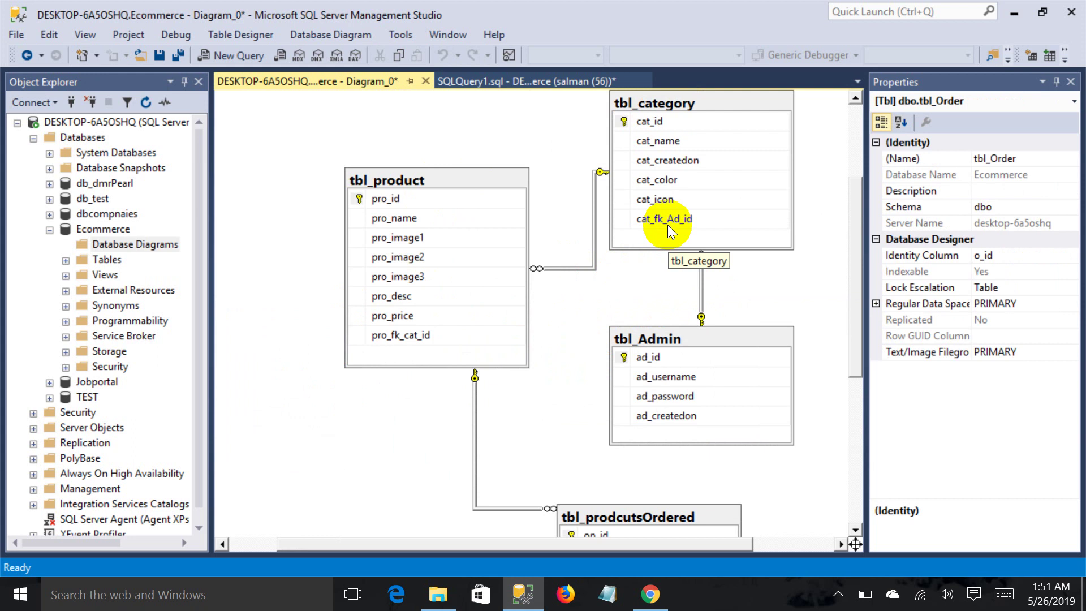
pyautogui.scroll(-3, 672, 282)
pyautogui.scroll(3, 671, 282)
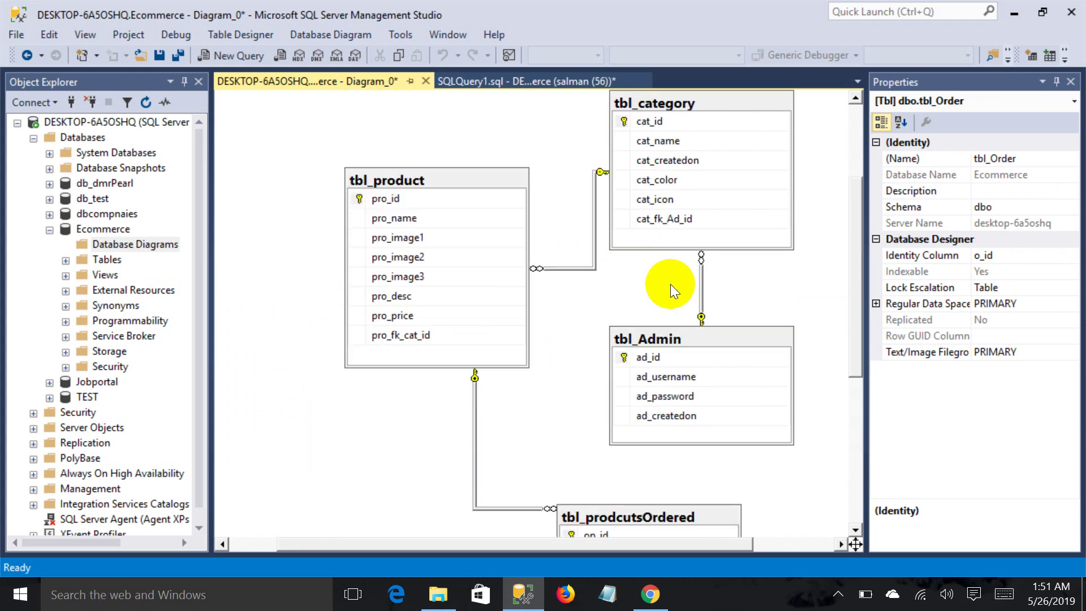
pyautogui.scroll(2, 672, 282)
pyautogui.scroll(-3, 670, 284)
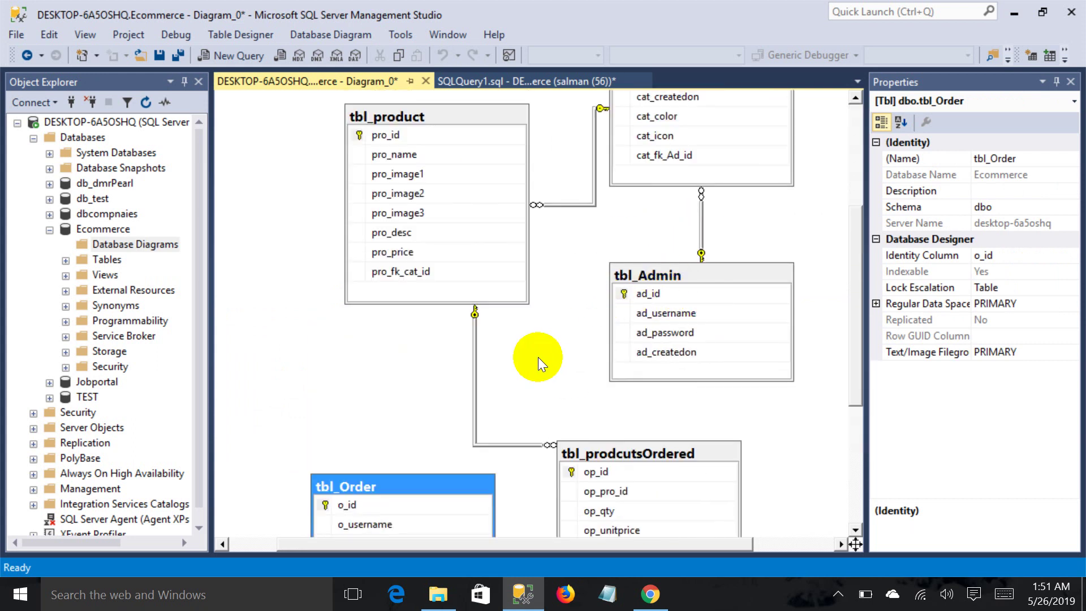
pyautogui.click(526, 81)
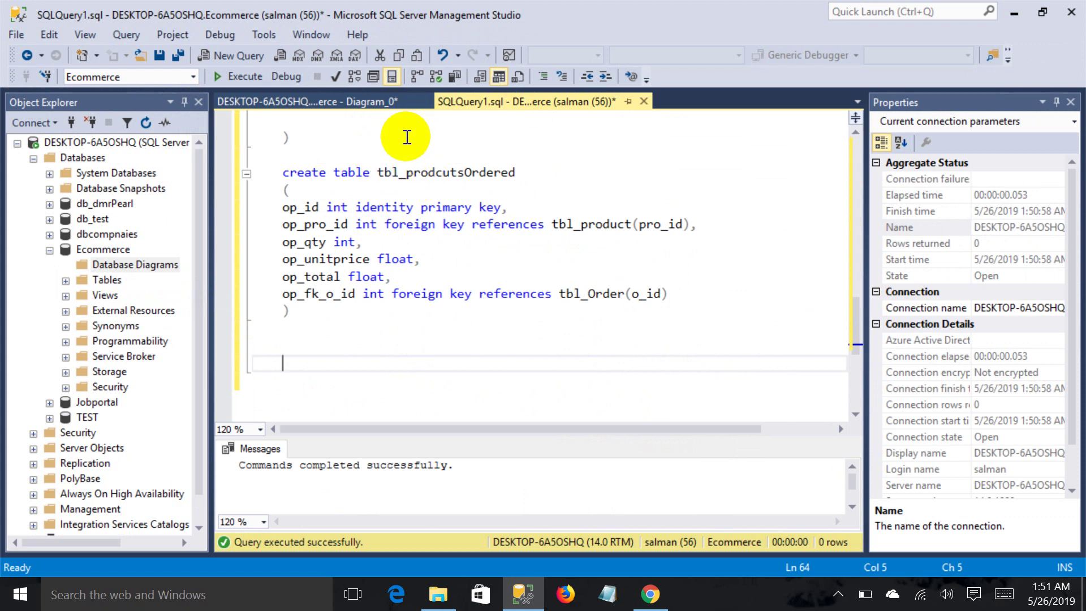
pyautogui.scroll(3, 516, 250)
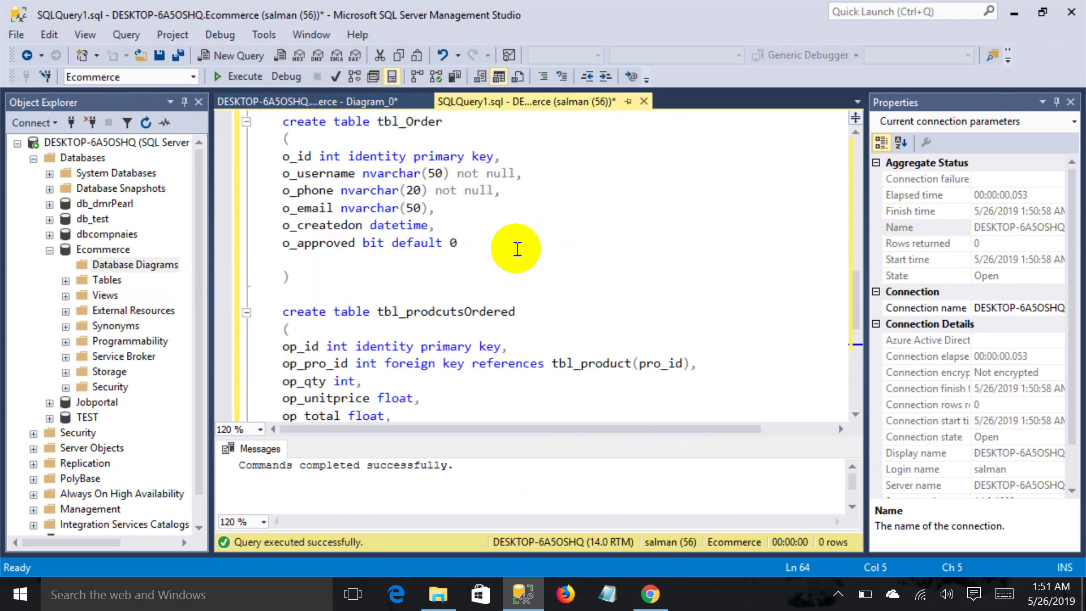
pyautogui.scroll(4, 516, 249)
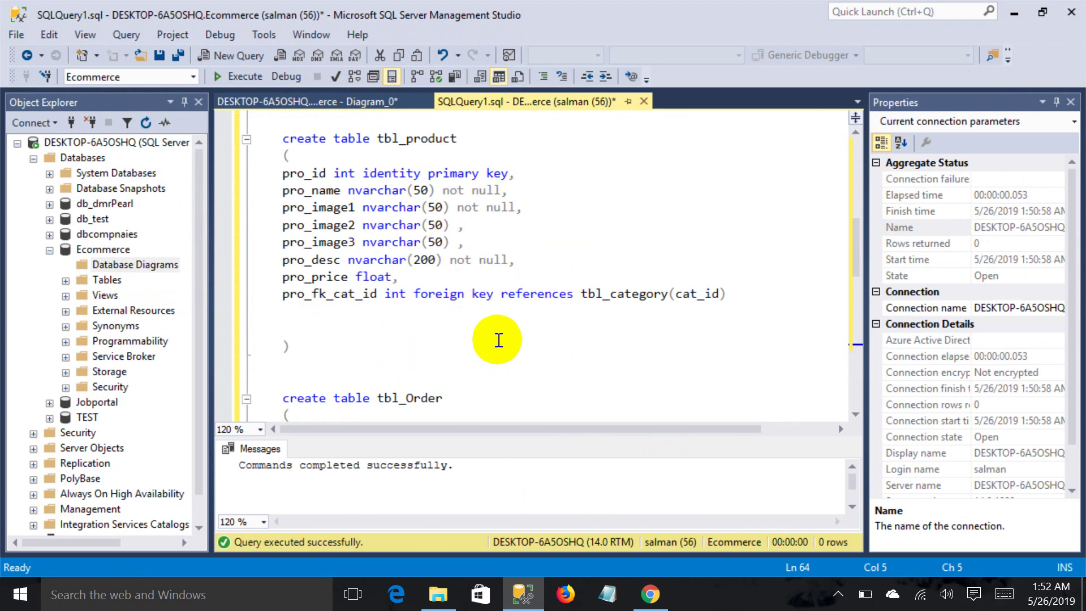
pyautogui.scroll(3, 499, 321)
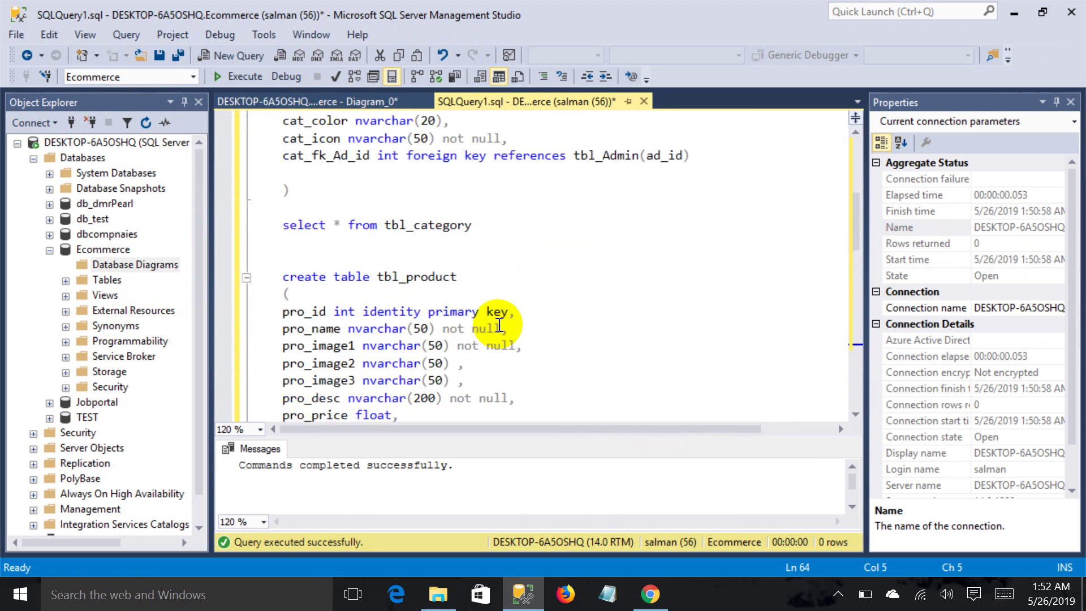